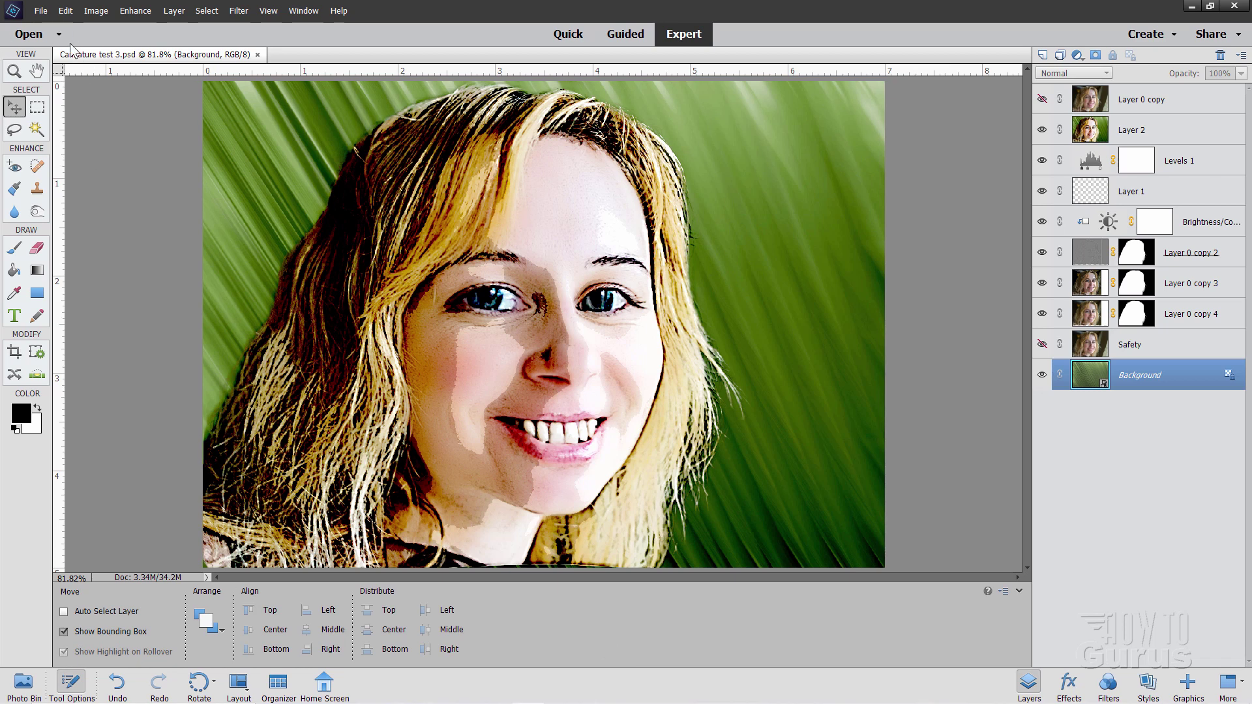
- Open the recently edited file portrait-4766860_1920.jpg as a docked document and close Caricature test 3.psd
left_click(40, 10)
mouse_move(85, 63)
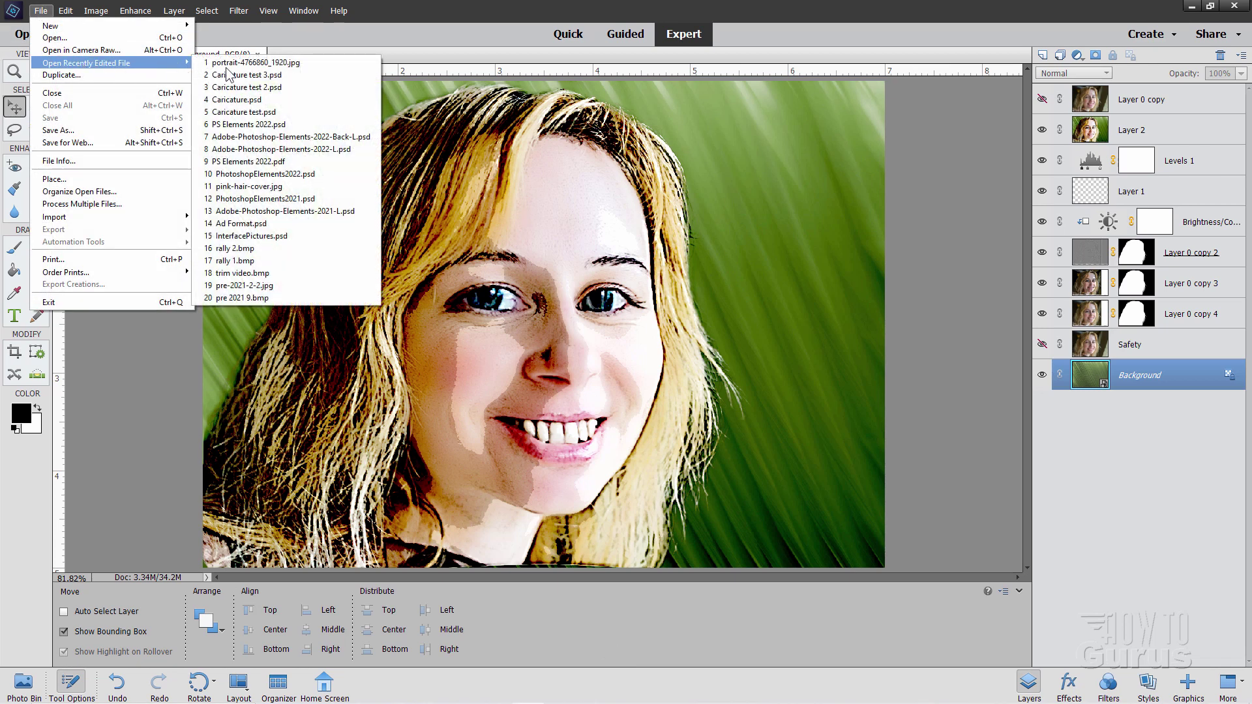
left_click(227, 62)
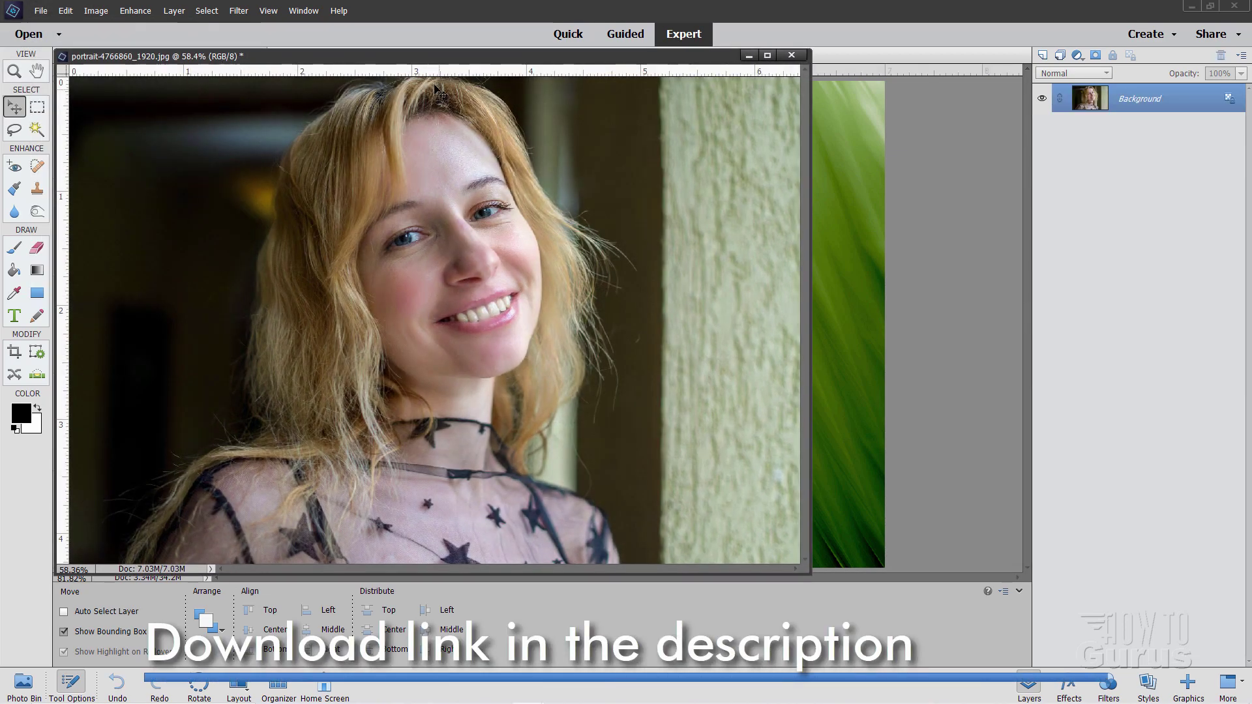
mouse_move(417, 63)
left_mouse_down()
mouse_move(567, 76)
mouse_move(404, 55)
left_mouse_up()
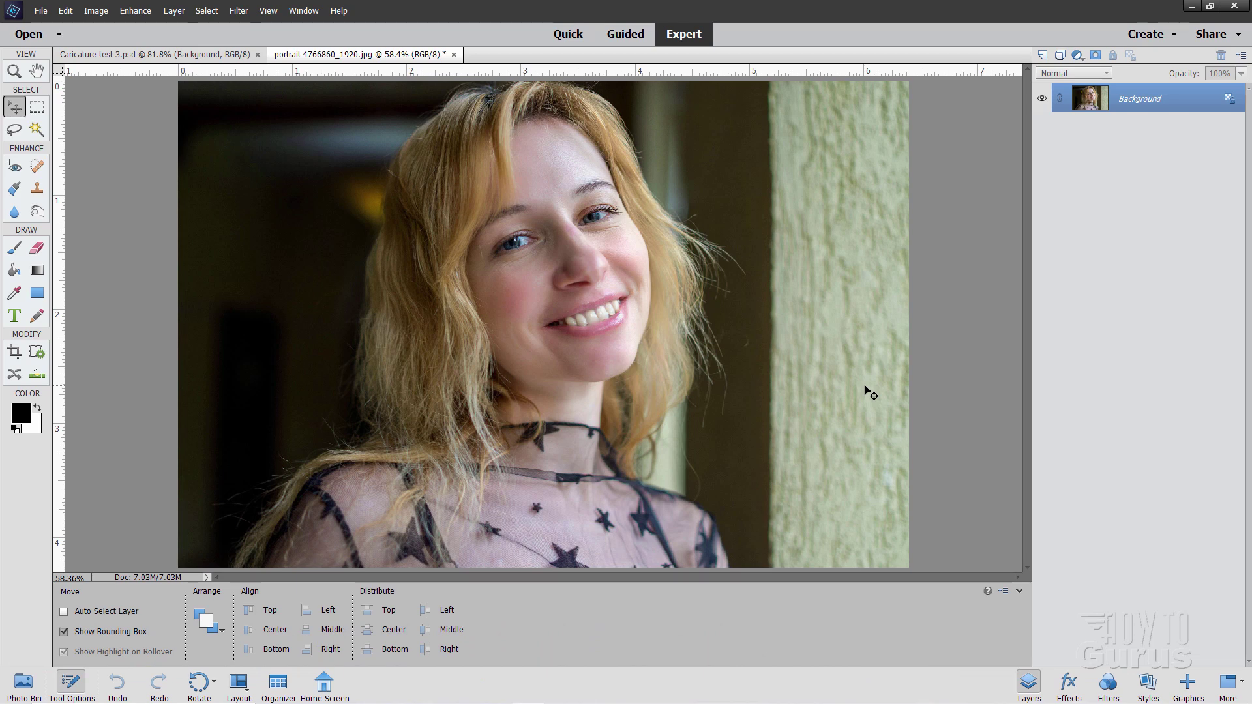
left_click(257, 54)
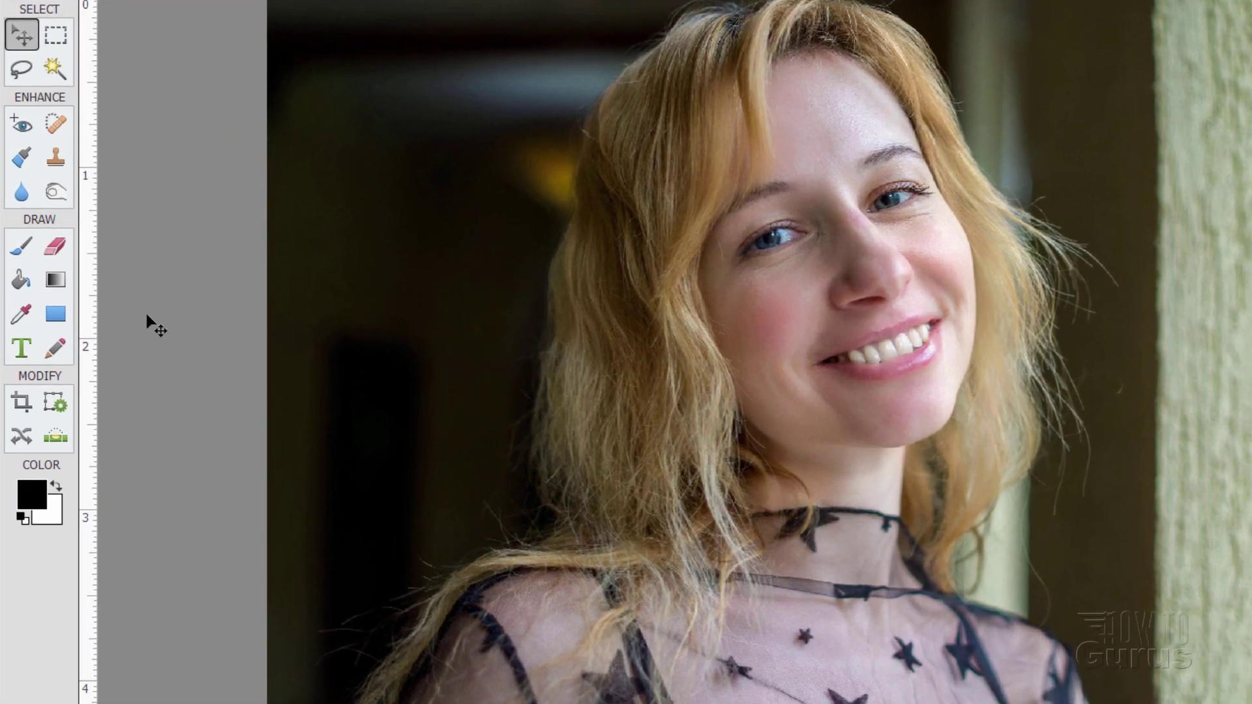
- Straighten the photo along the line of the woman's eyes, converting the Background to a regular layer named Layer 0
left_click(56, 438)
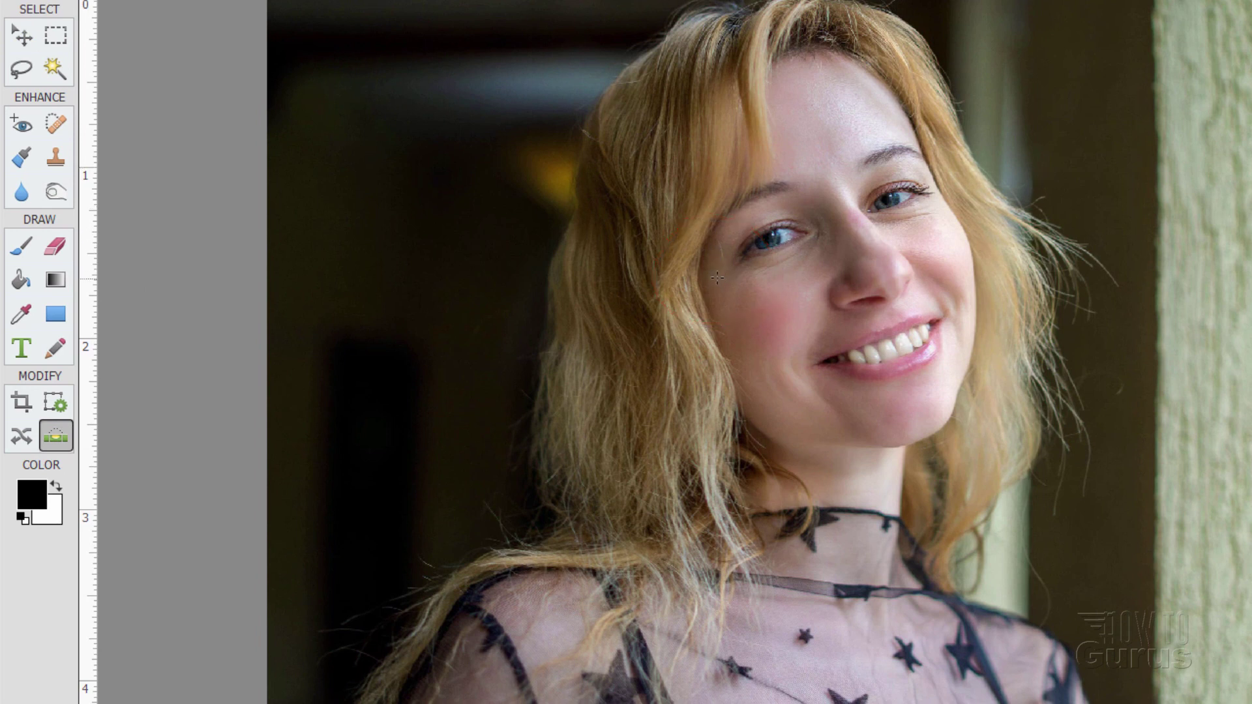
left_click_drag(715, 272, 1047, 157)
left_click(969, 259)
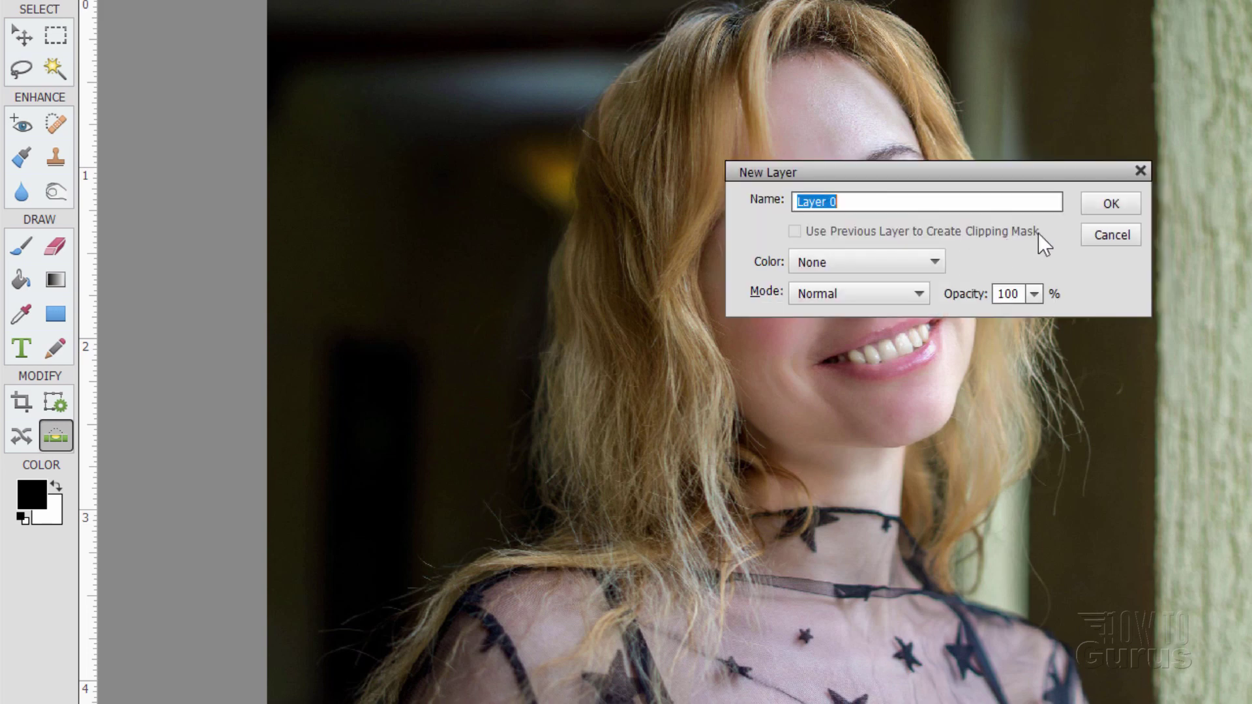
left_click(1108, 205)
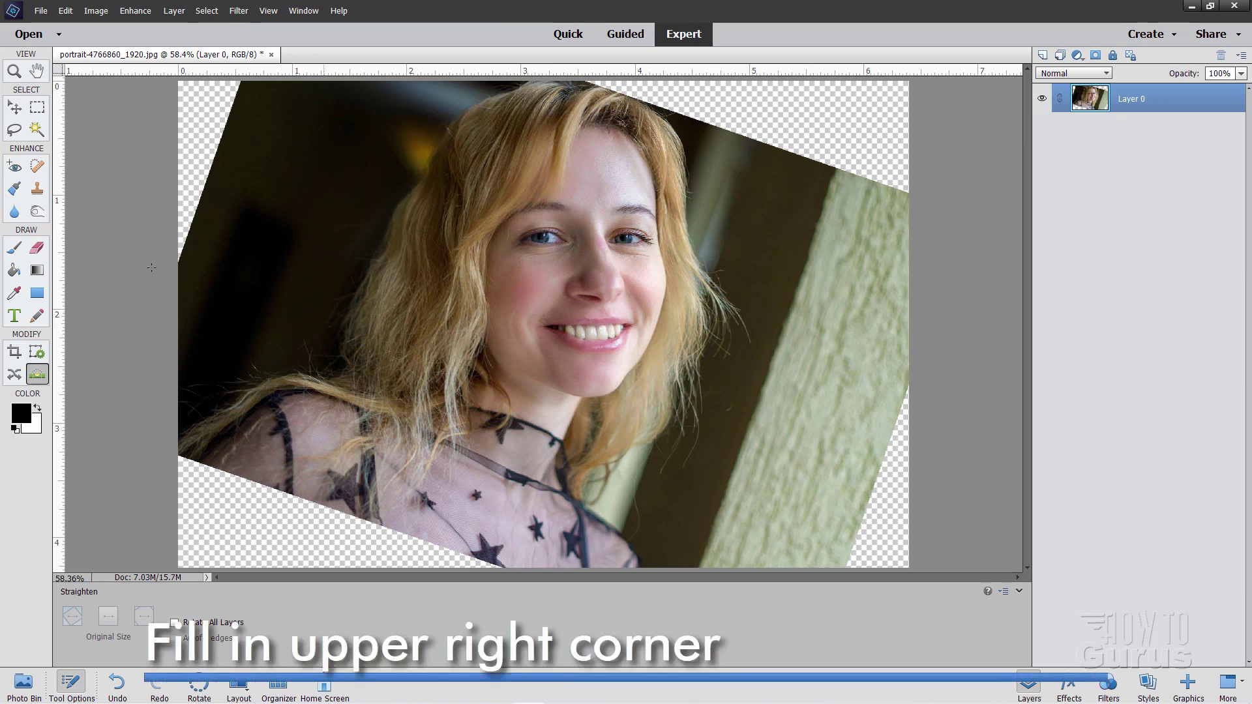
- Select the transparent upper-right corner with the Magic Wand, fill it using Content-Aware in Normal mode at 100% opacity, and deselect
left_click(36, 129)
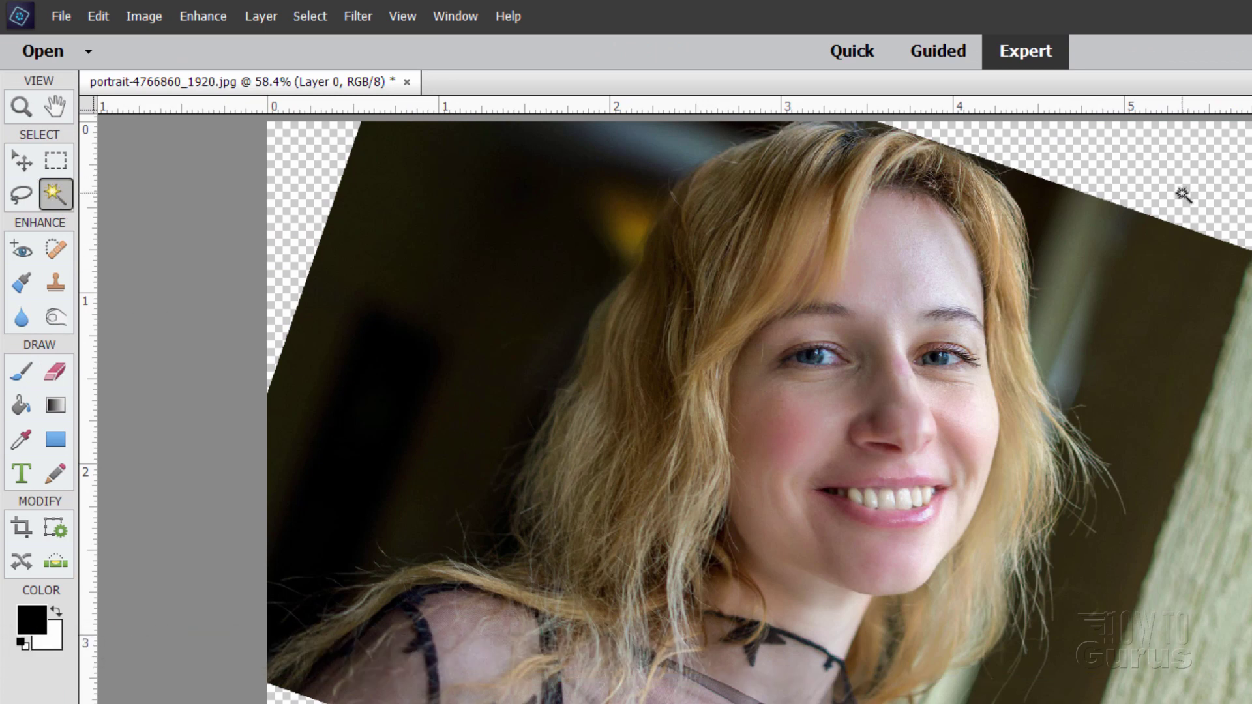
left_click(1183, 194)
left_click(101, 18)
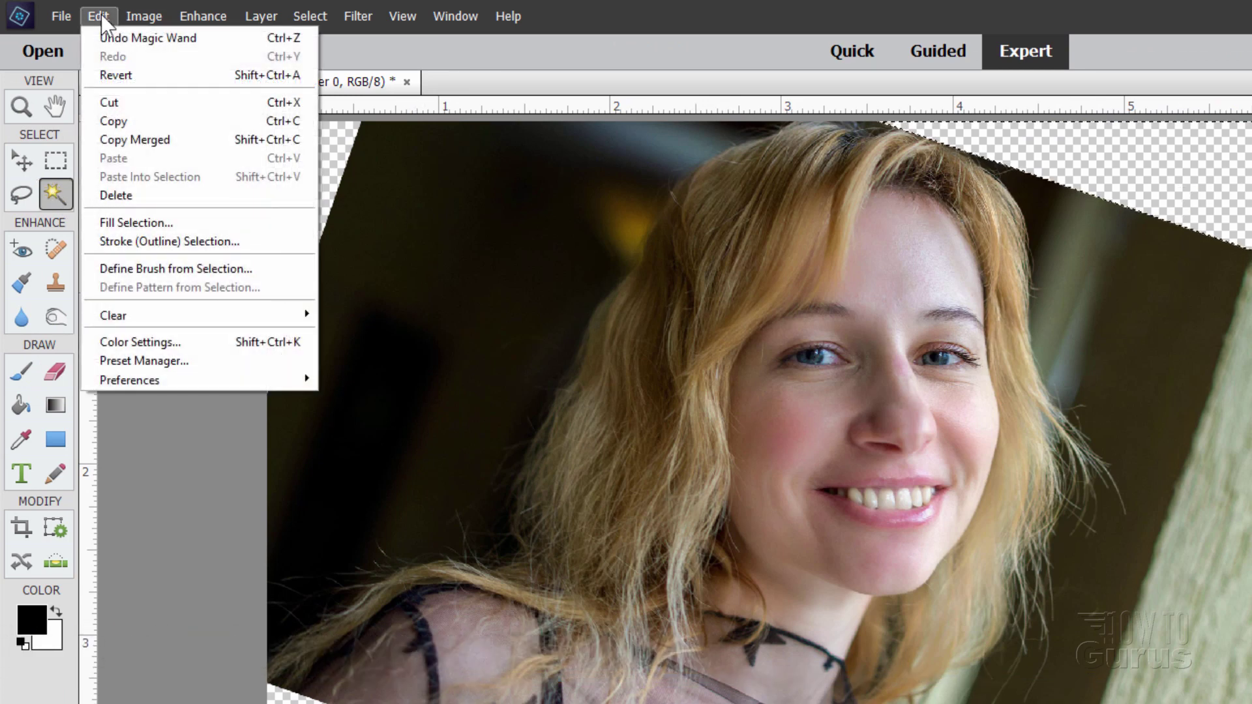
left_click(165, 225)
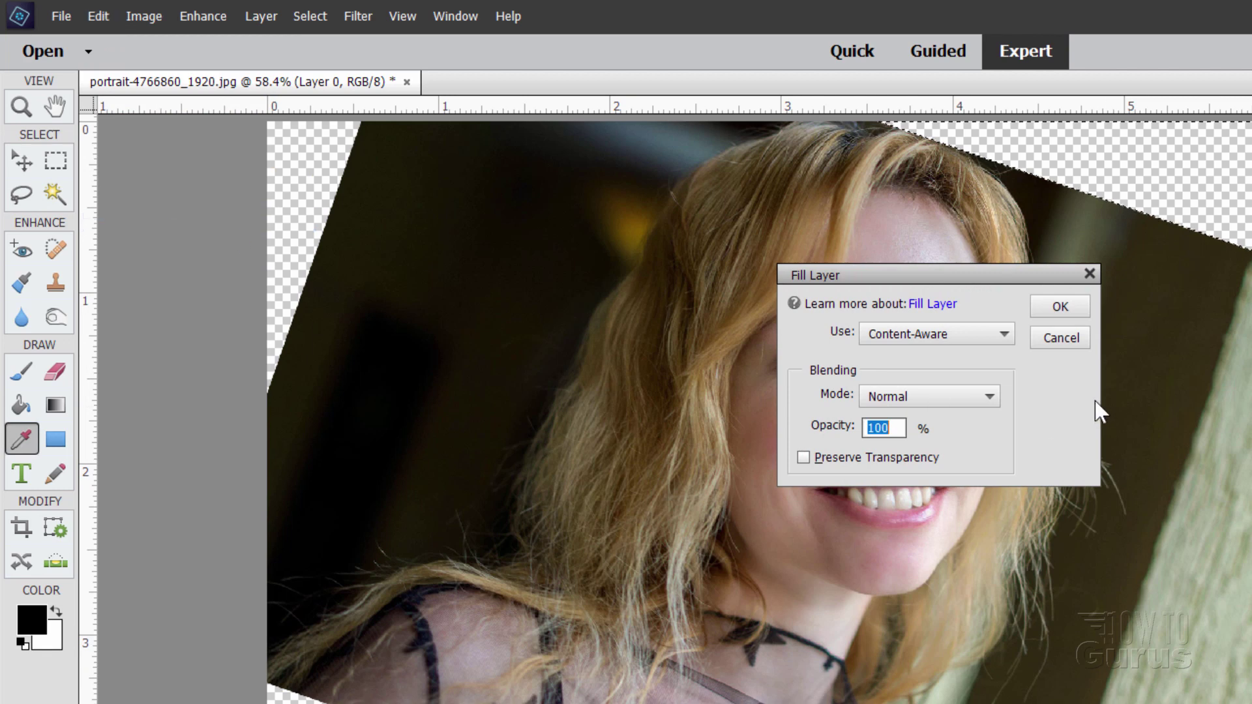
left_click(959, 334)
left_click(903, 415)
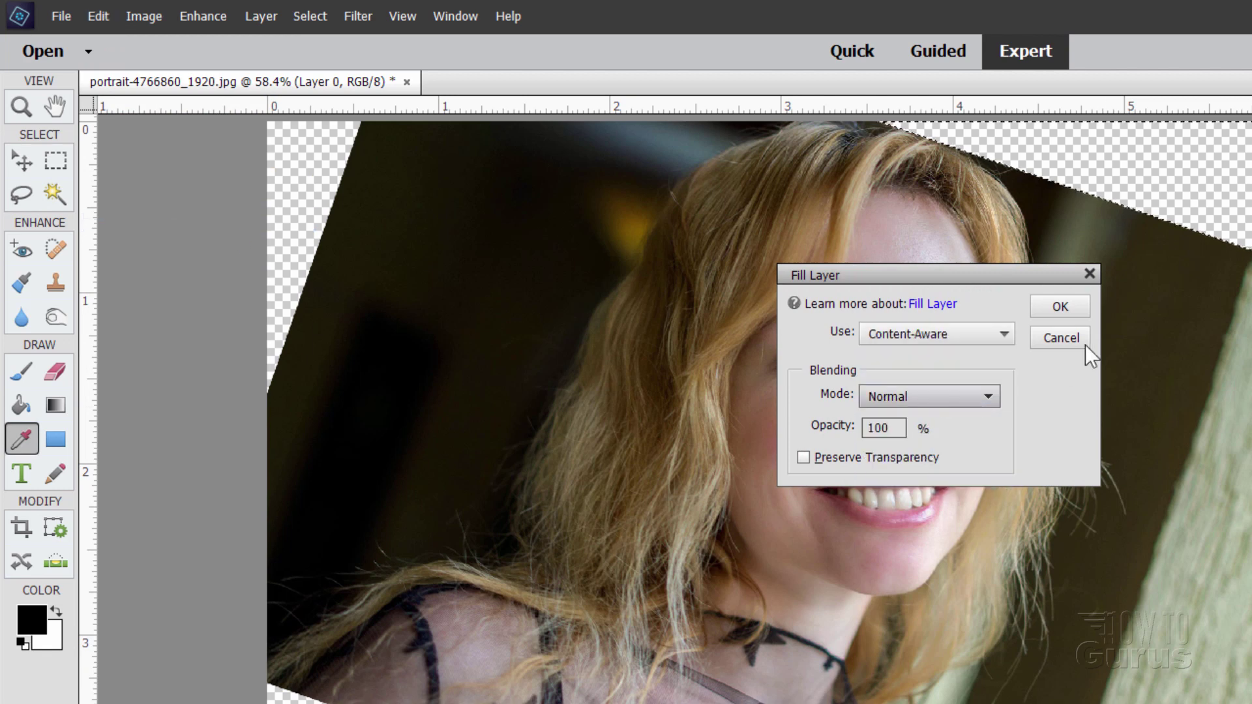
left_click(1057, 307)
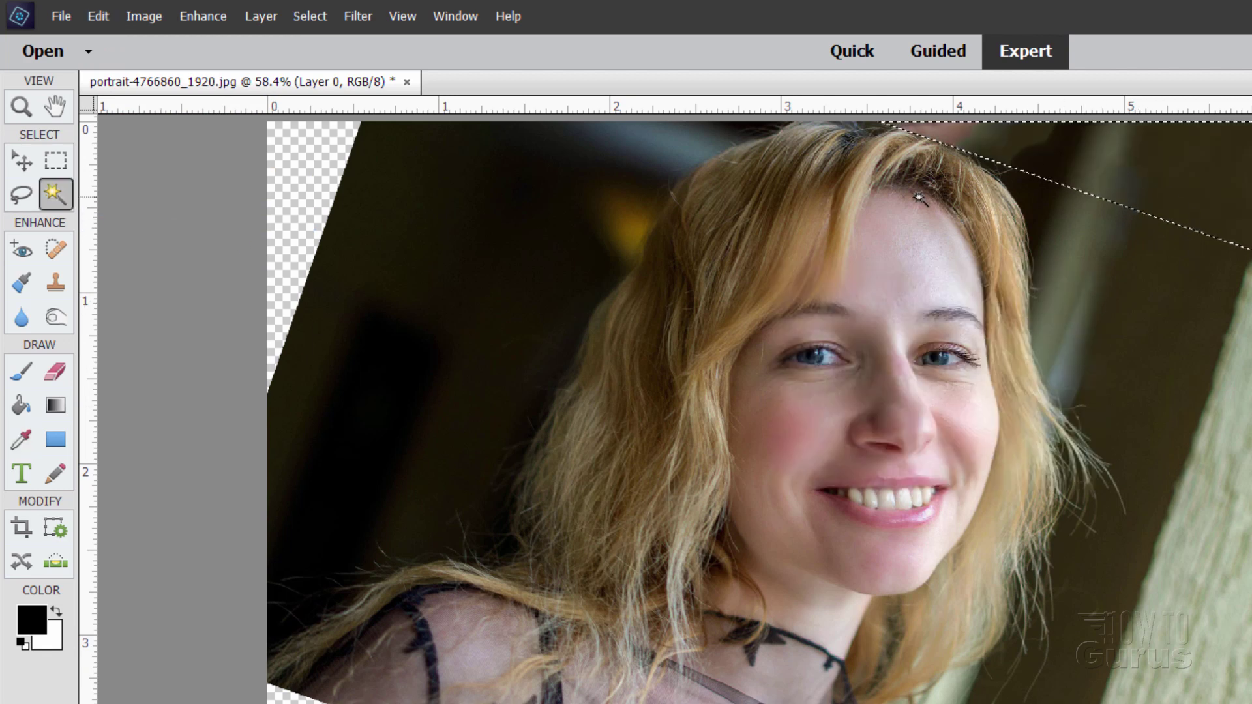
key("ctrl+d")
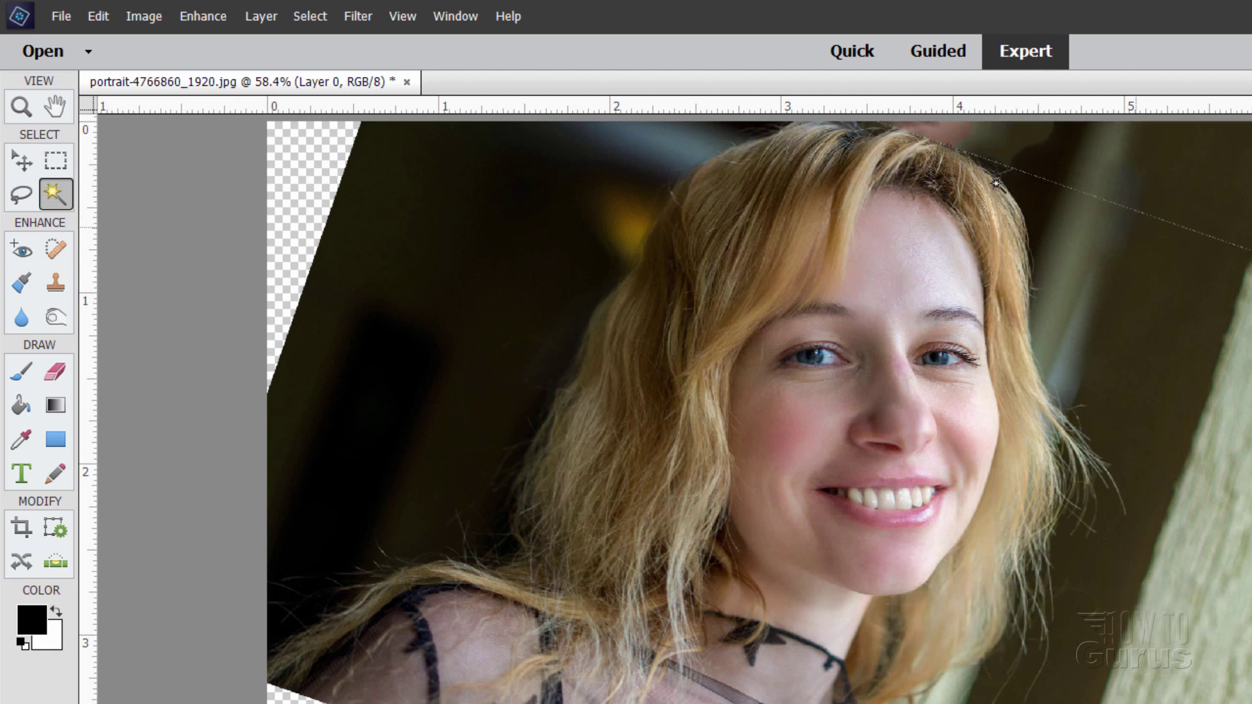
- Paint with the Spot Healing Brush along the thin diagonal seam beside the filled upper-right corner to remove it
left_click(57, 249)
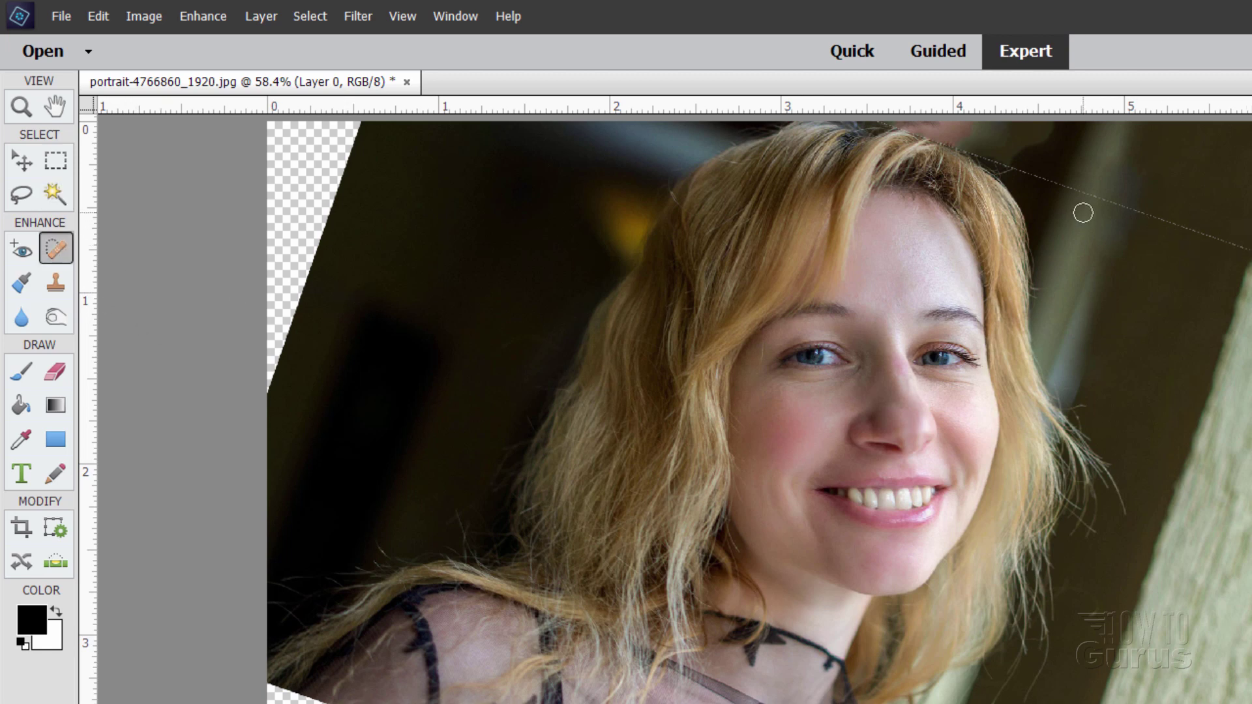
left_click_drag(1057, 187, 1219, 235)
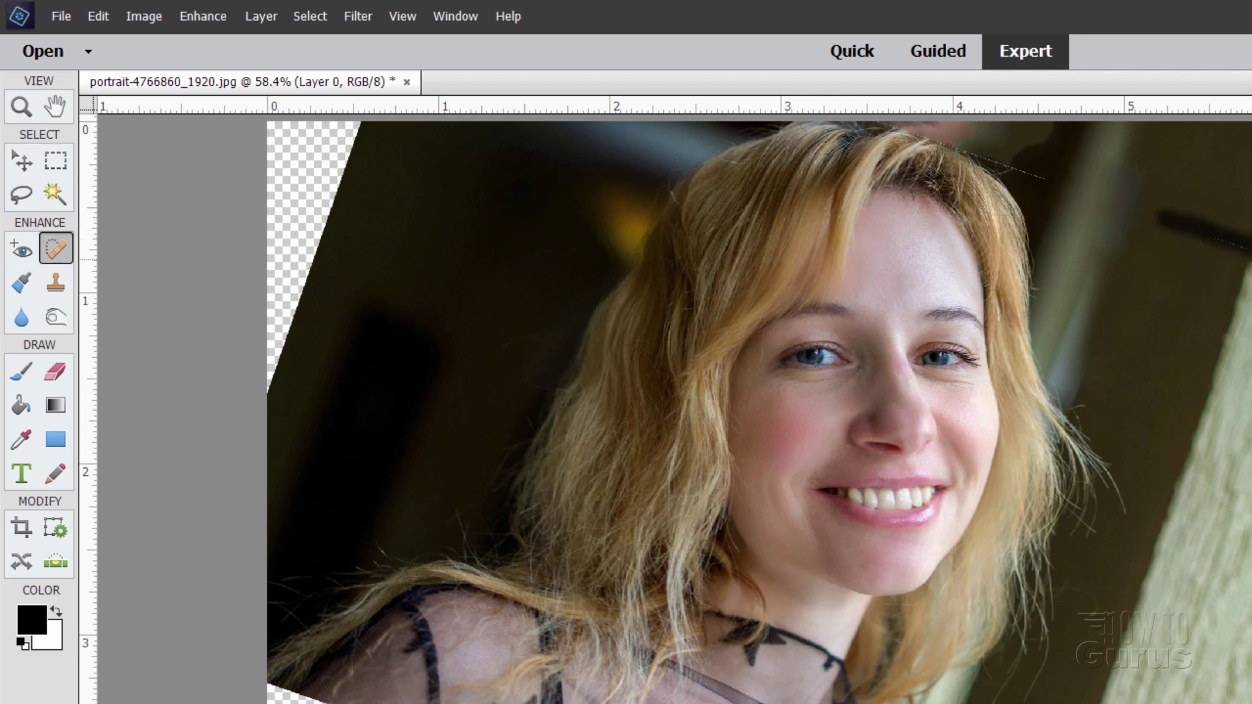
left_click_drag(1053, 189, 926, 127)
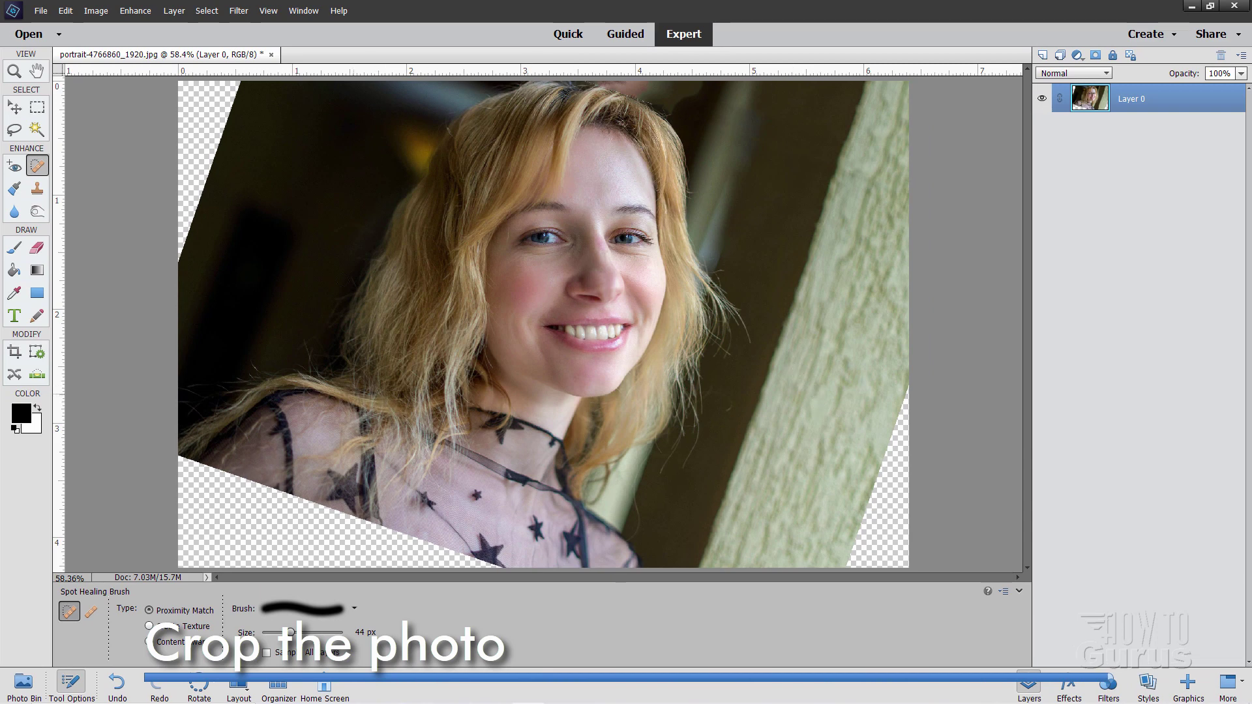
- Set up a crop with the 5 x 7 in preset, 7 in wide by 5 in high, and shrink its frame from the upper-left corner
left_click(15, 112)
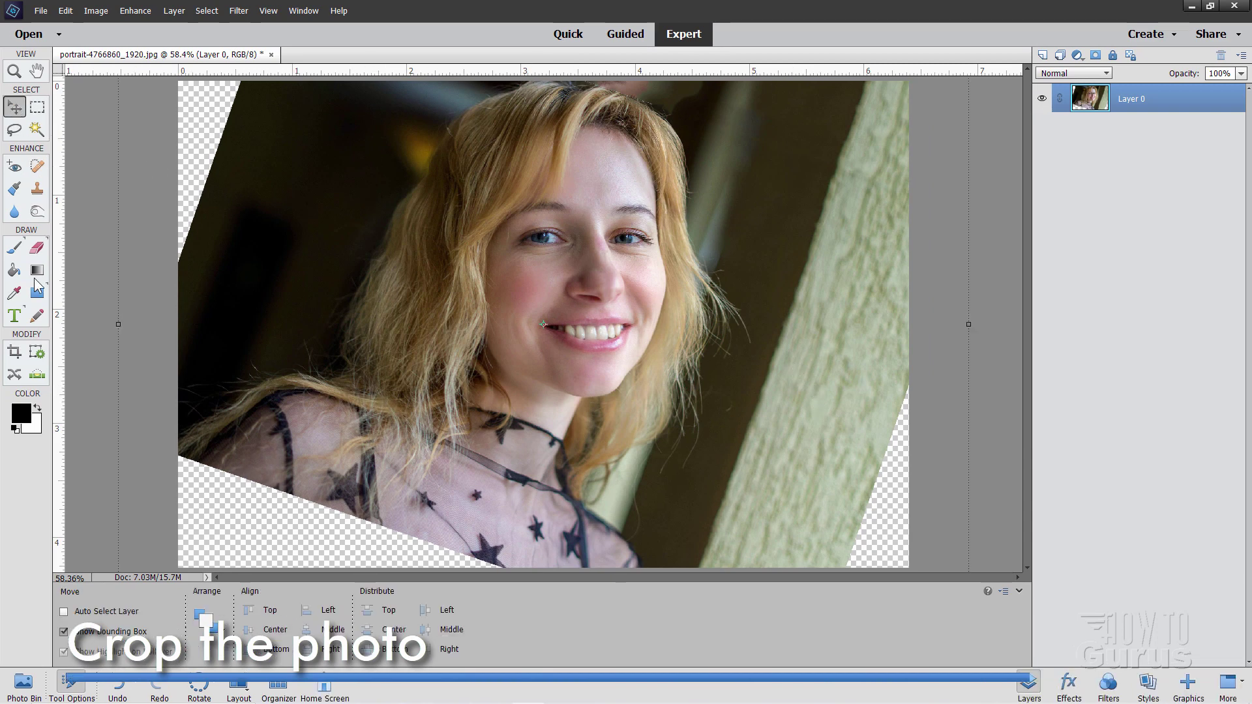
left_click(14, 352)
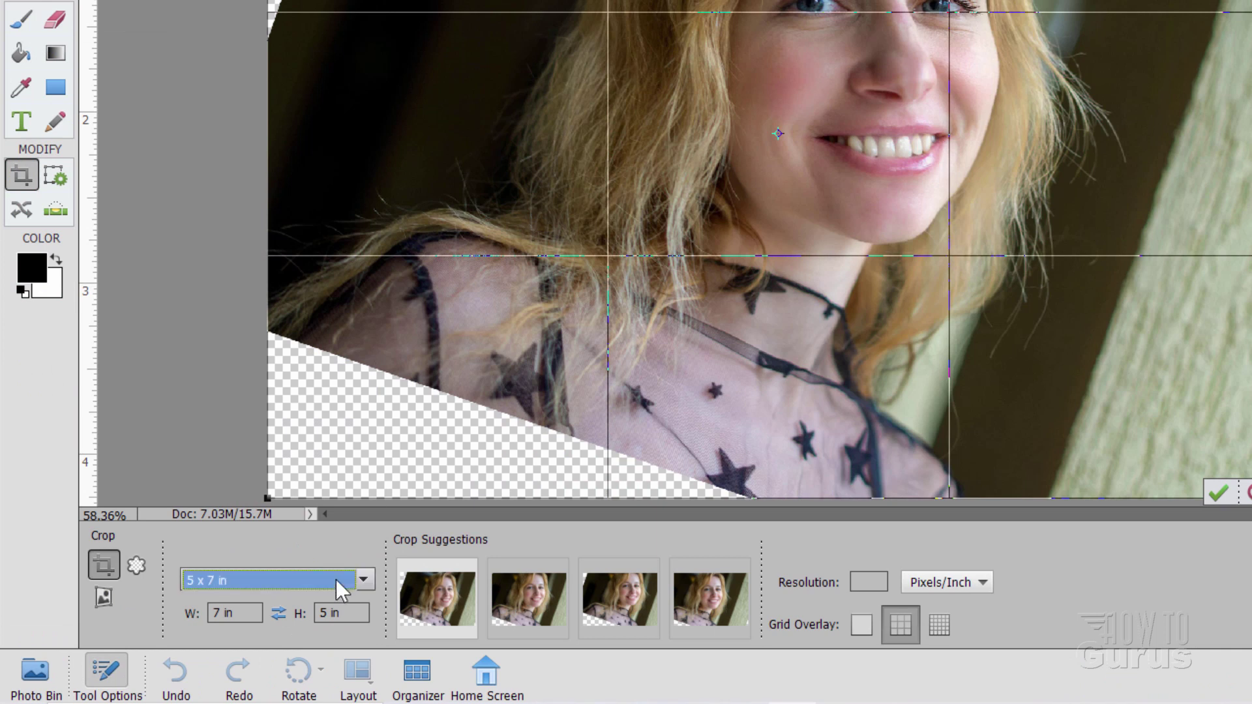
left_click(223, 621)
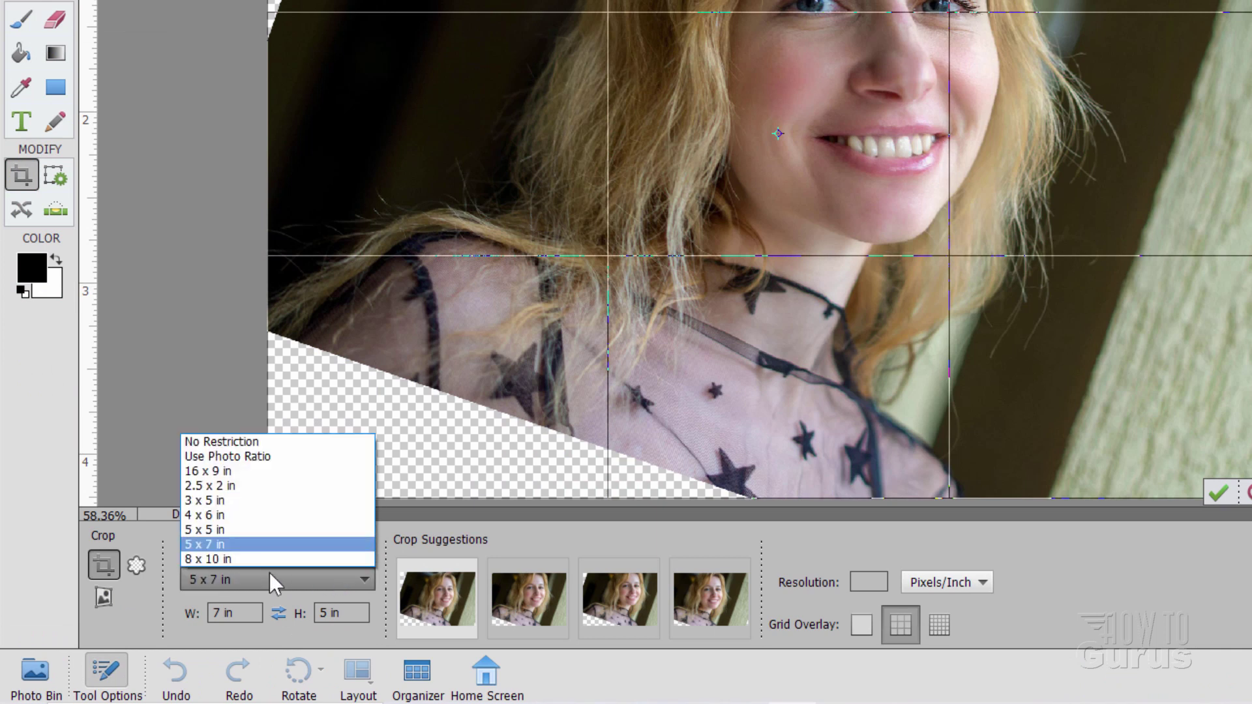
left_click(227, 544)
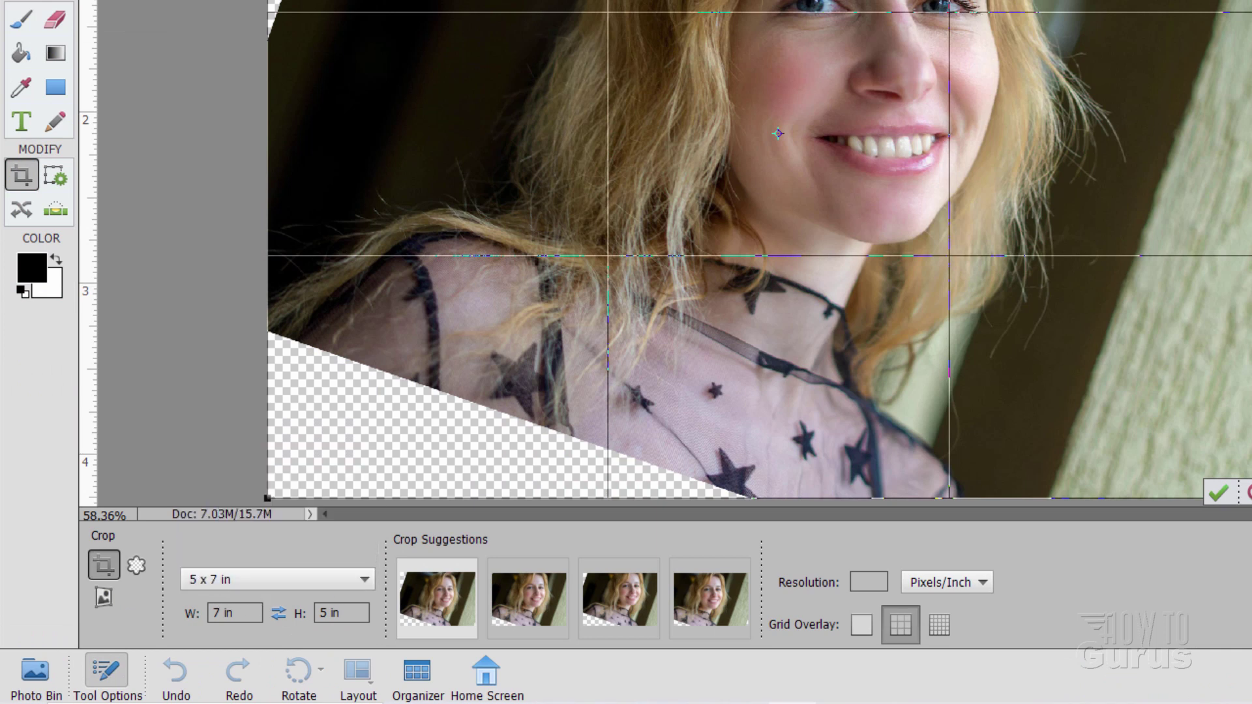
left_click_drag(267, 0, 484, 0)
left_click_drag(976, 223, 976, 168)
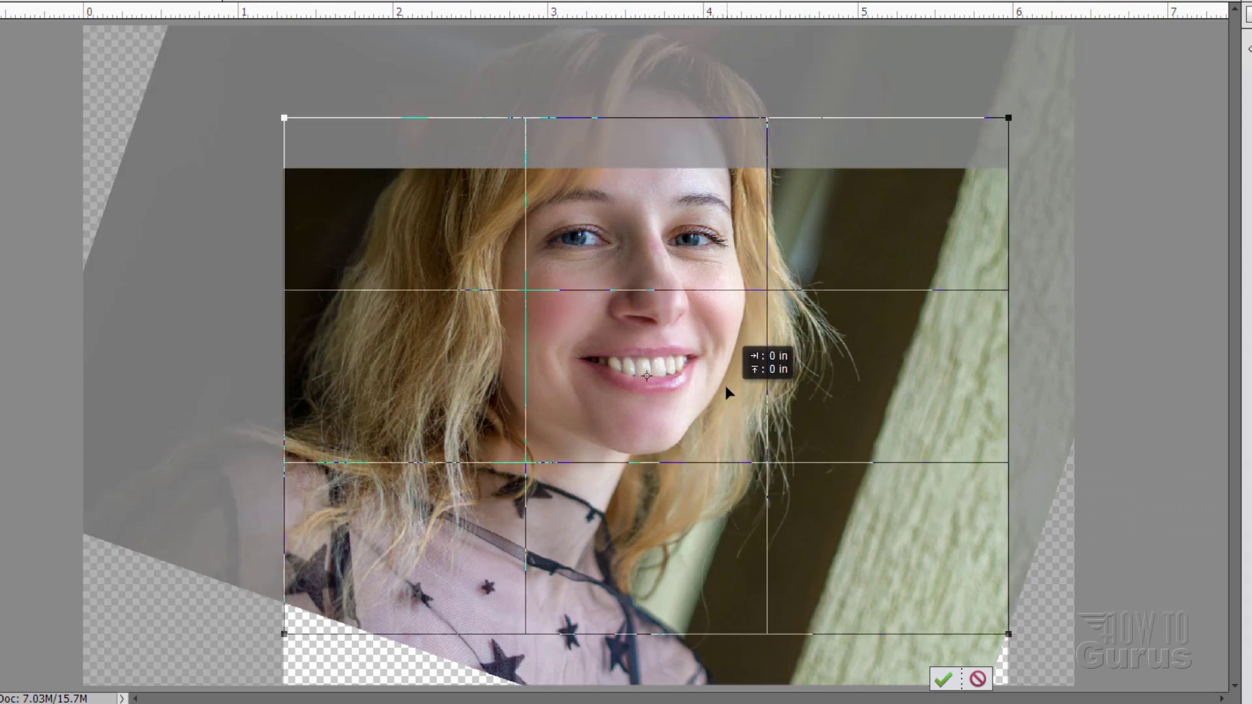
- Move the crop frame up to the image's top edge, tighten it around the woman's head and hair, and apply the crop
left_click_drag(726, 387, 696, 295)
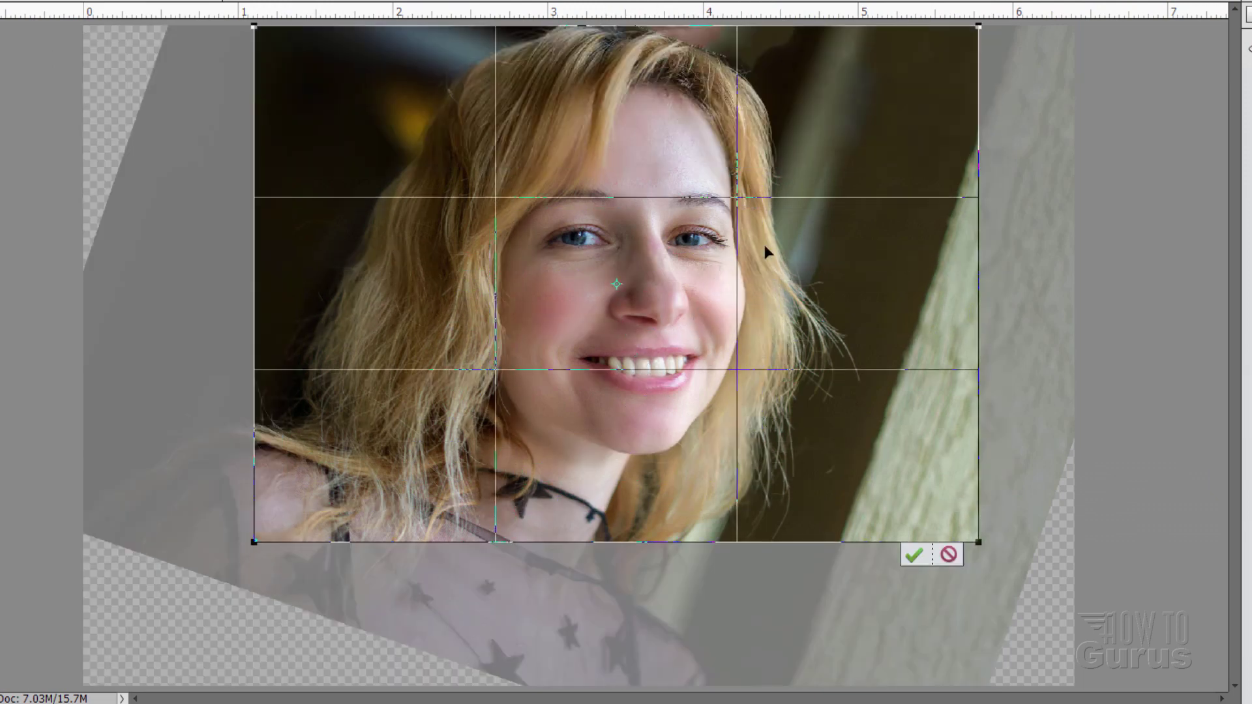
key("Right")
key("Right")
key("Right")
key("Right")
key("Right")
key("Right")
key("Right")
key("Right")
key("Right")
key("Right")
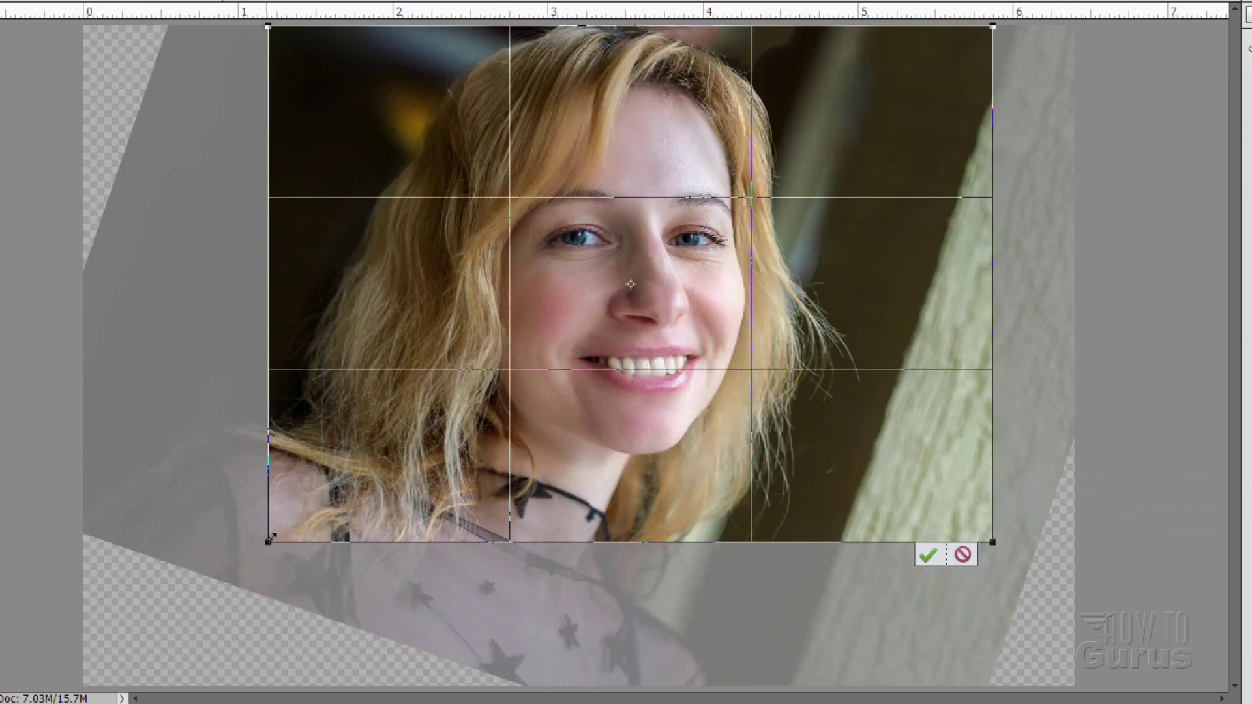
left_click_drag(271, 536, 329, 498)
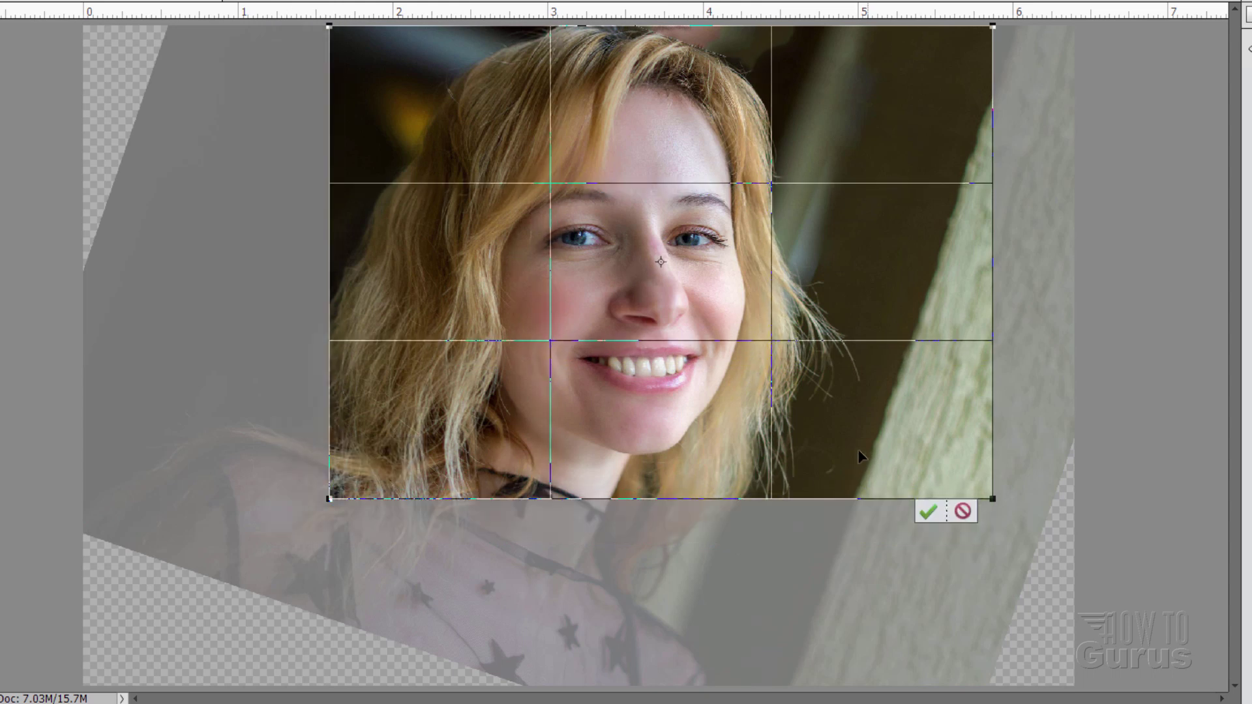
left_click_drag(859, 451, 837, 448)
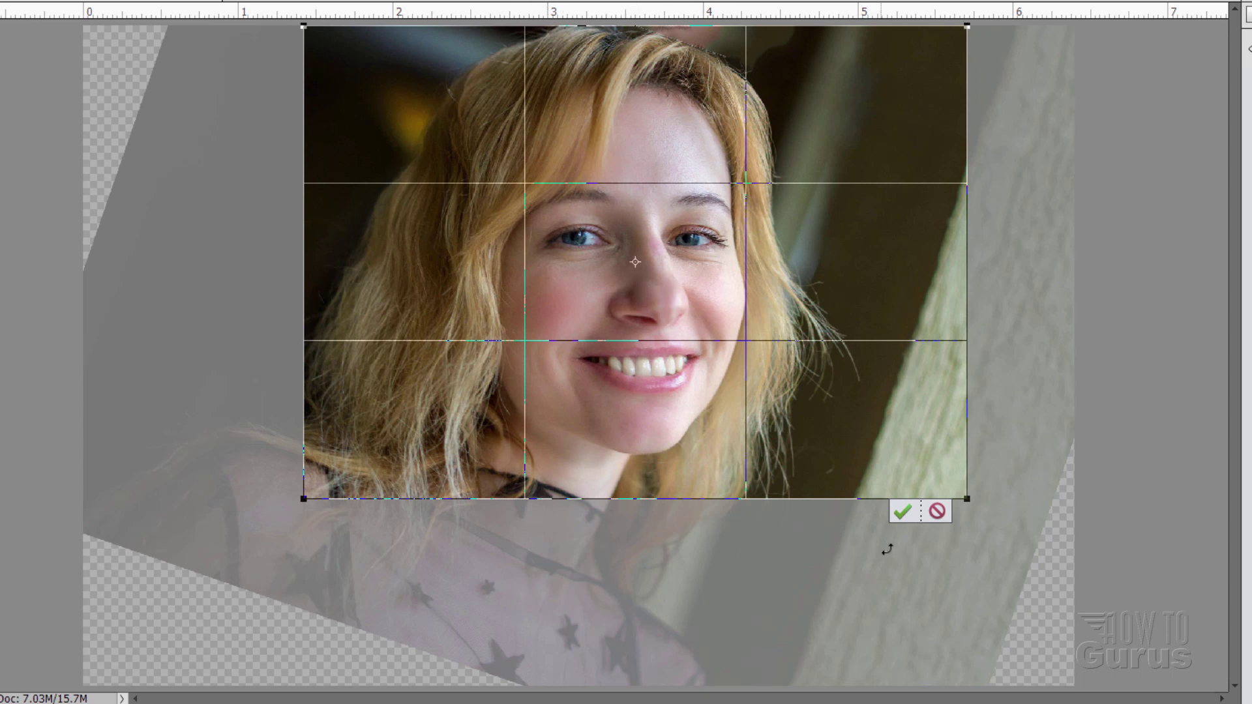
left_click(902, 511)
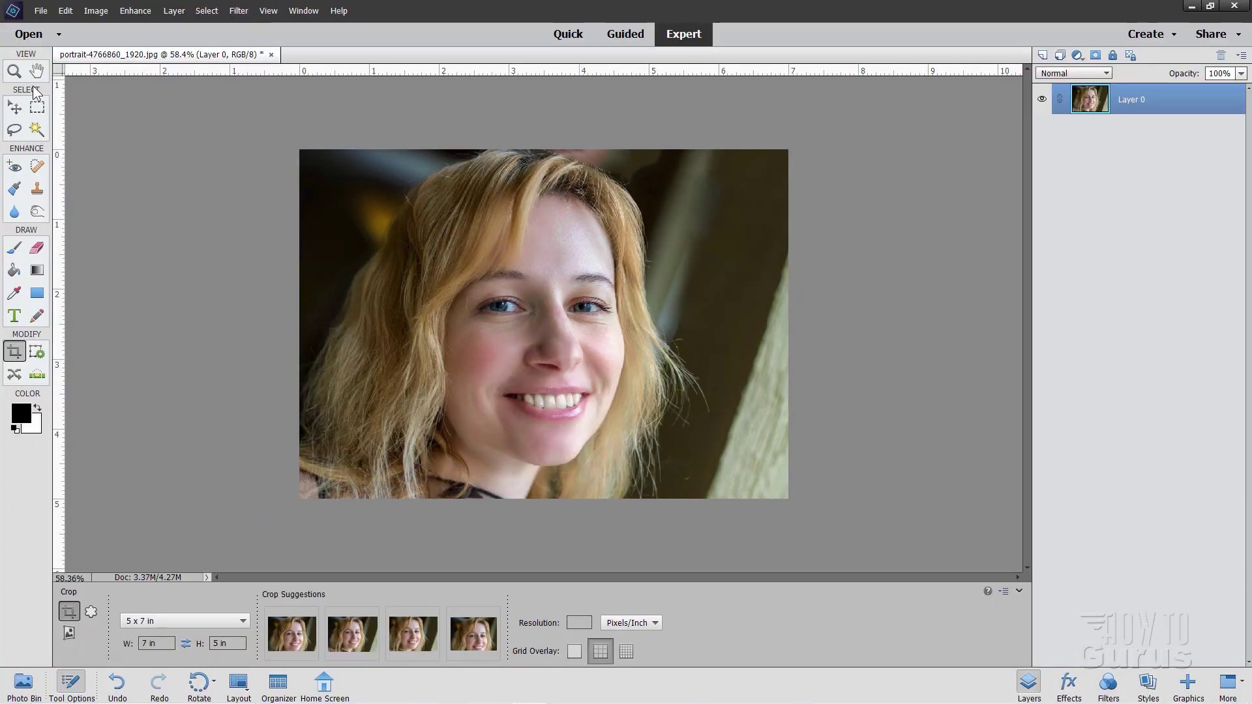
- Fit the cropped photo to the screen and duplicate Layer 0 within the same document
left_click(14, 72)
left_click(349, 611)
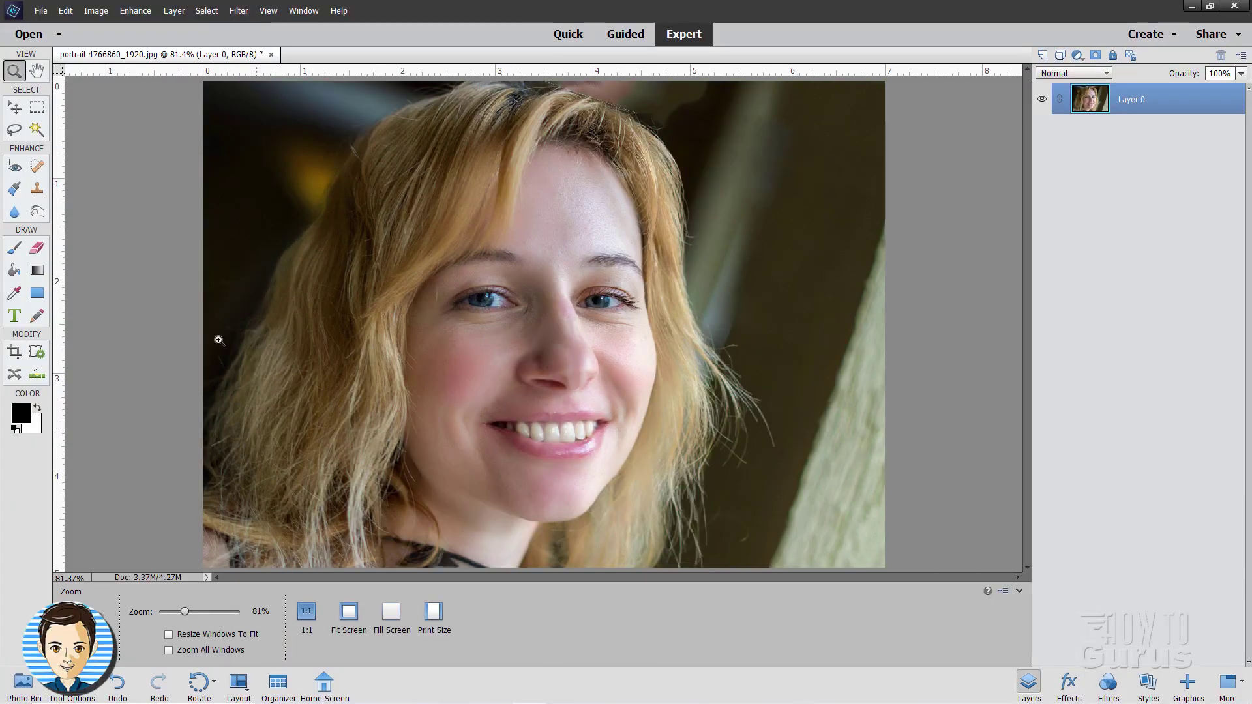
left_click(13, 109)
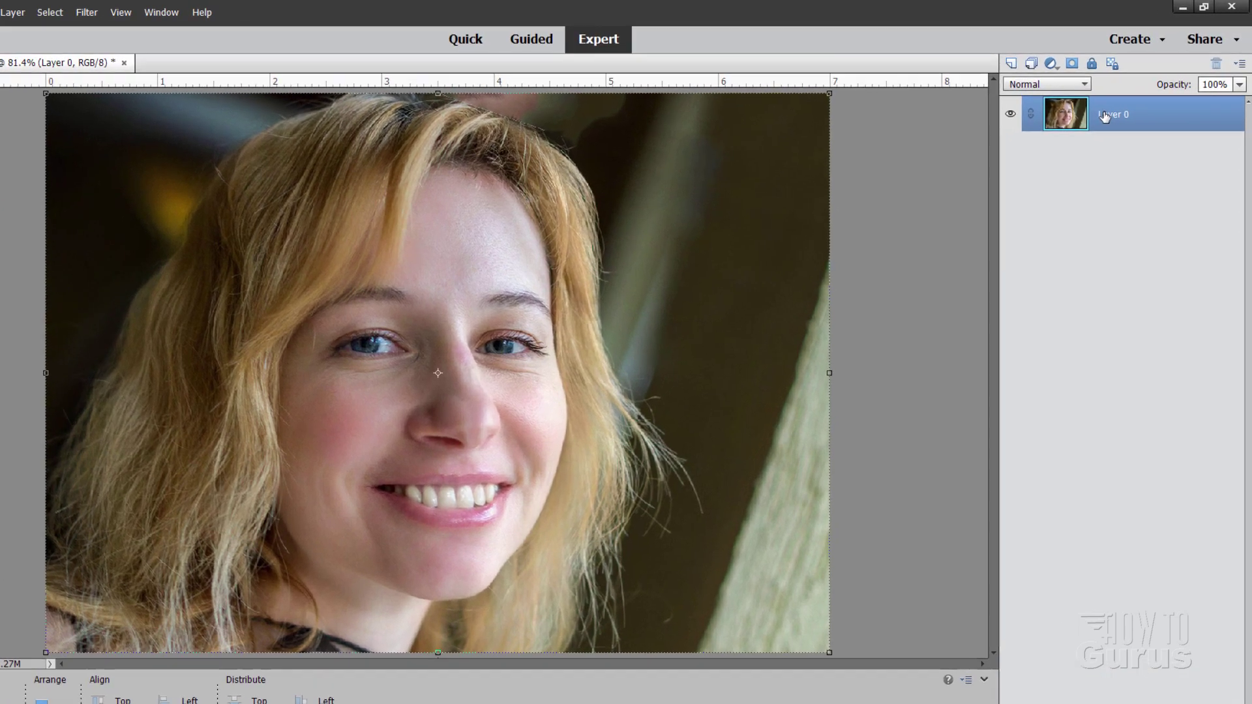
right_click(1131, 110)
left_click(1151, 142)
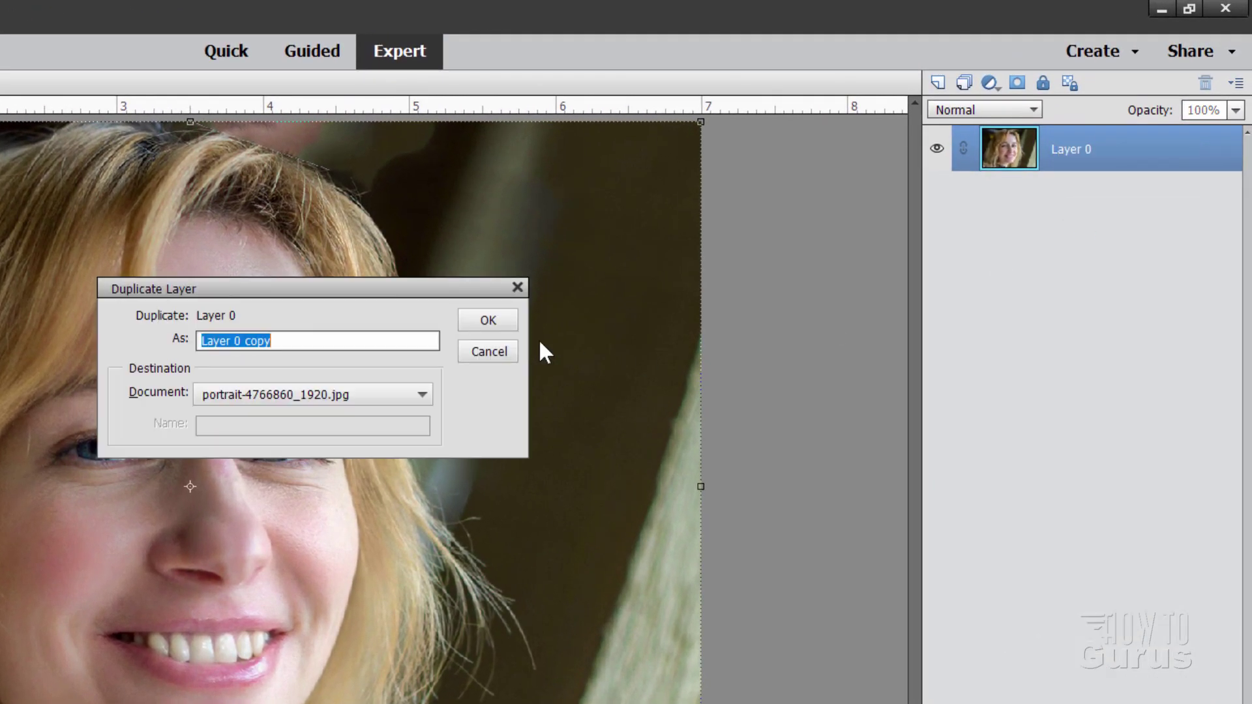
left_click(491, 322)
- Rename the original lower layer as Safety and hide it
double_click(1071, 197)
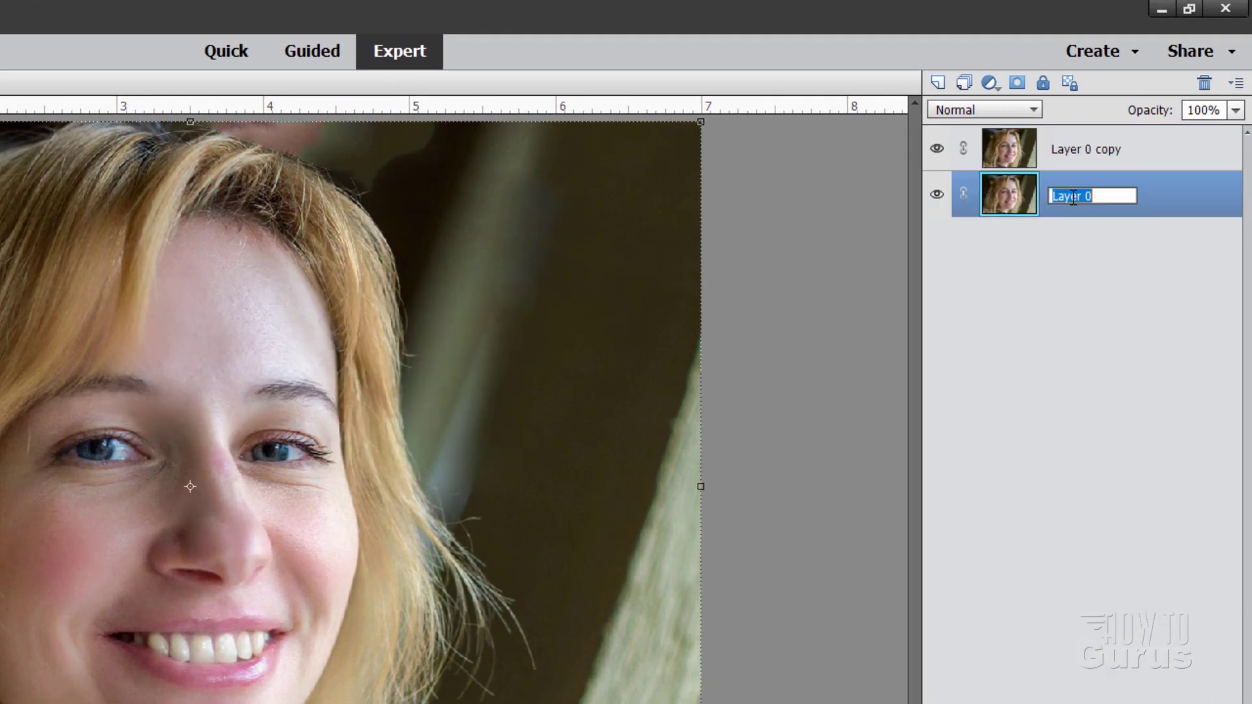
type("Safety")
key("Return")
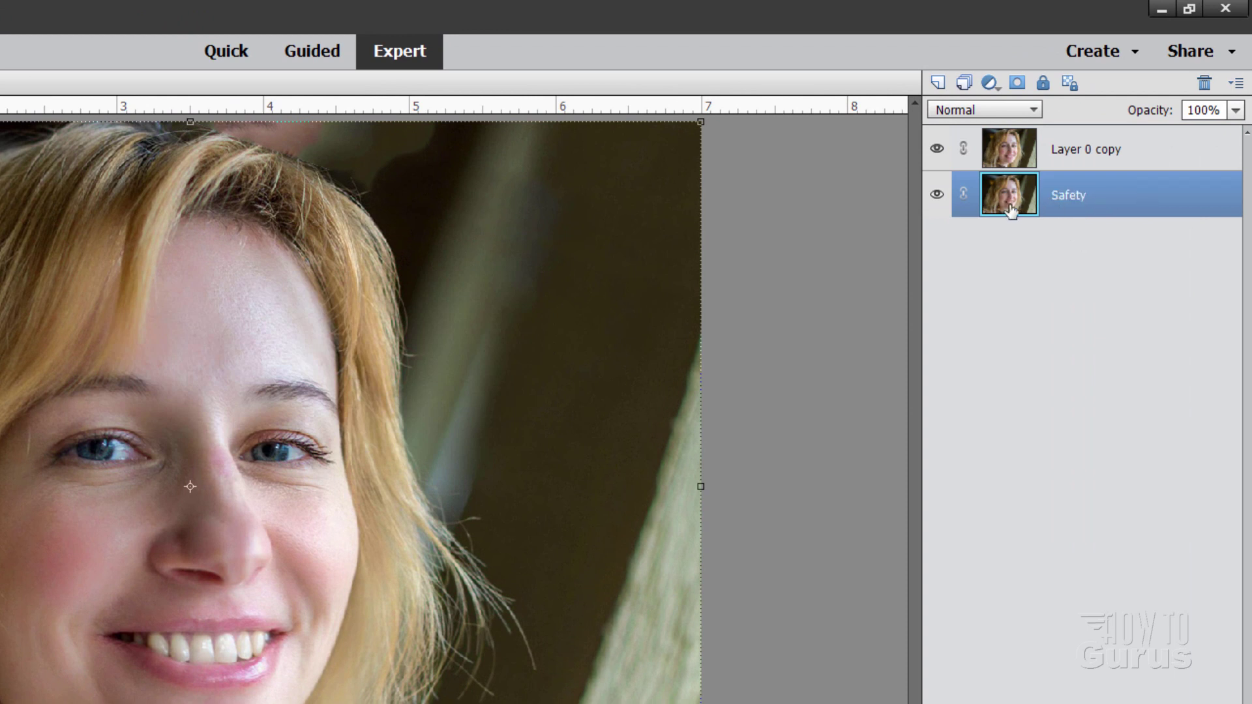
left_click(937, 196)
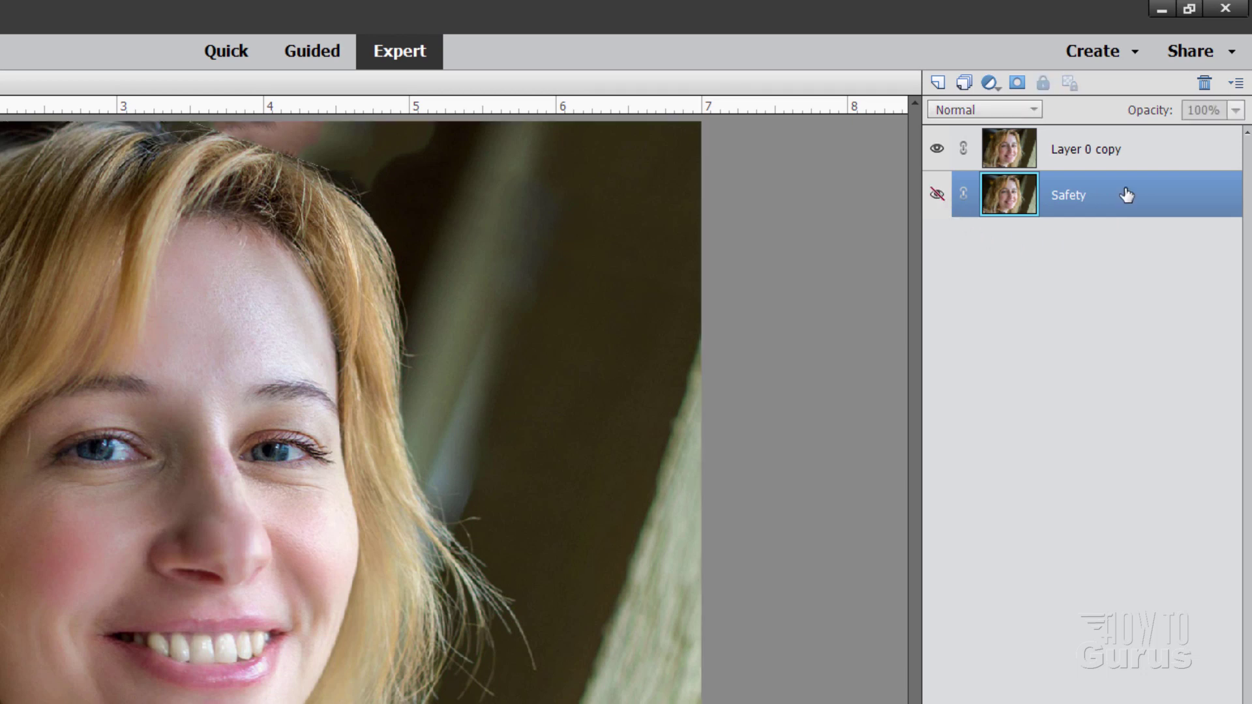
- Select Layer 0 copy and outline the woman's head and hair with a freehand Lasso selection
left_click(1079, 165)
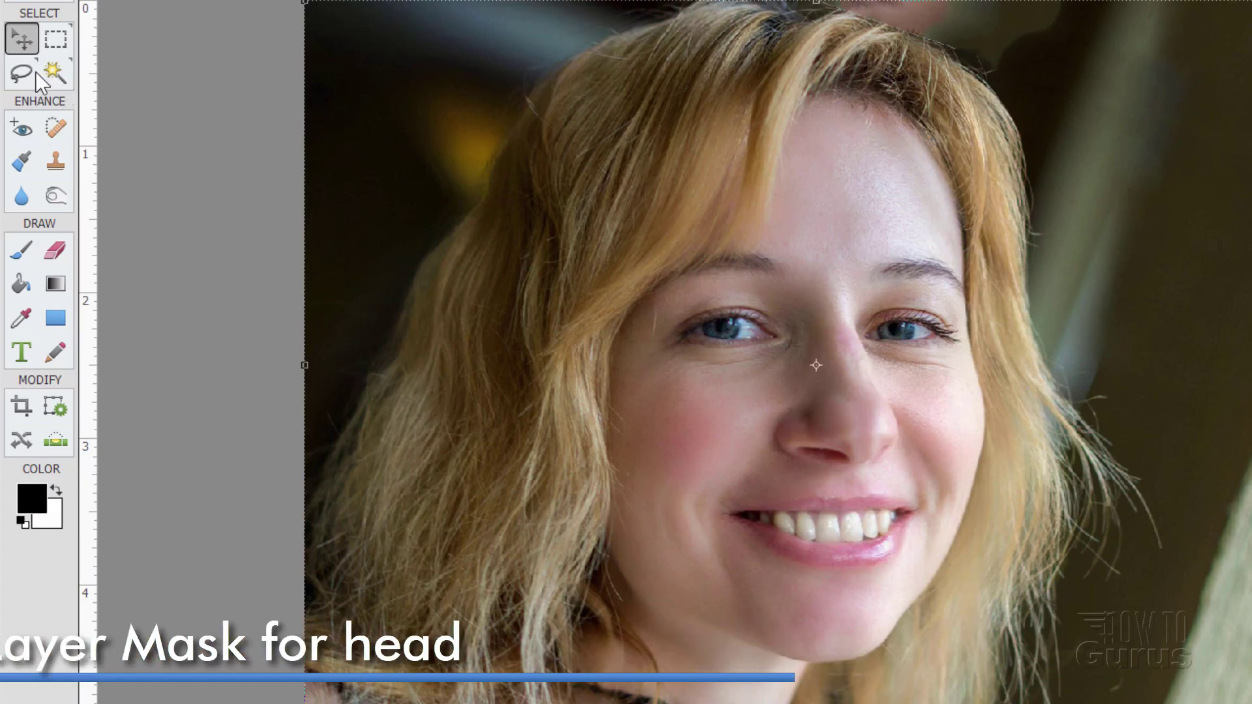
left_click(14, 129)
mouse_move(469, 45)
left_mouse_down()
mouse_move(688, 20)
mouse_move(558, 53)
left_mouse_up()
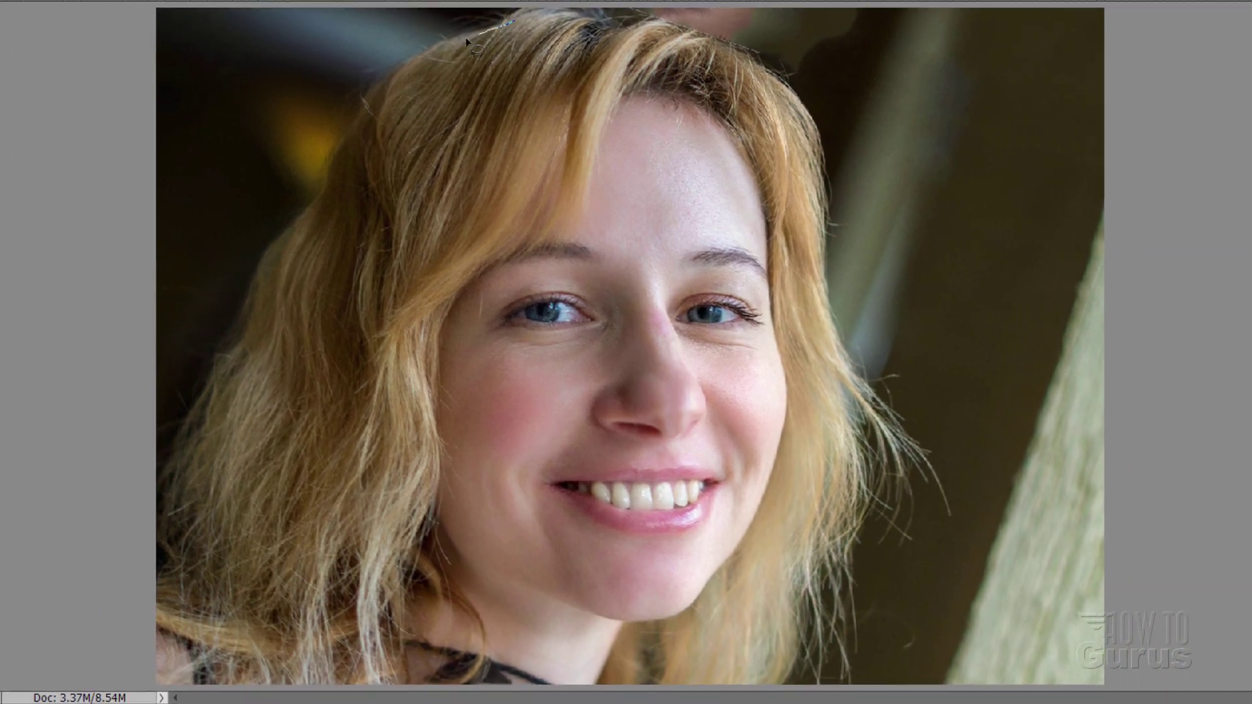
mouse_move(346, 114)
left_mouse_down()
mouse_move(266, 242)
mouse_move(230, 336)
left_mouse_up()
left_click_drag(189, 417, 146, 519)
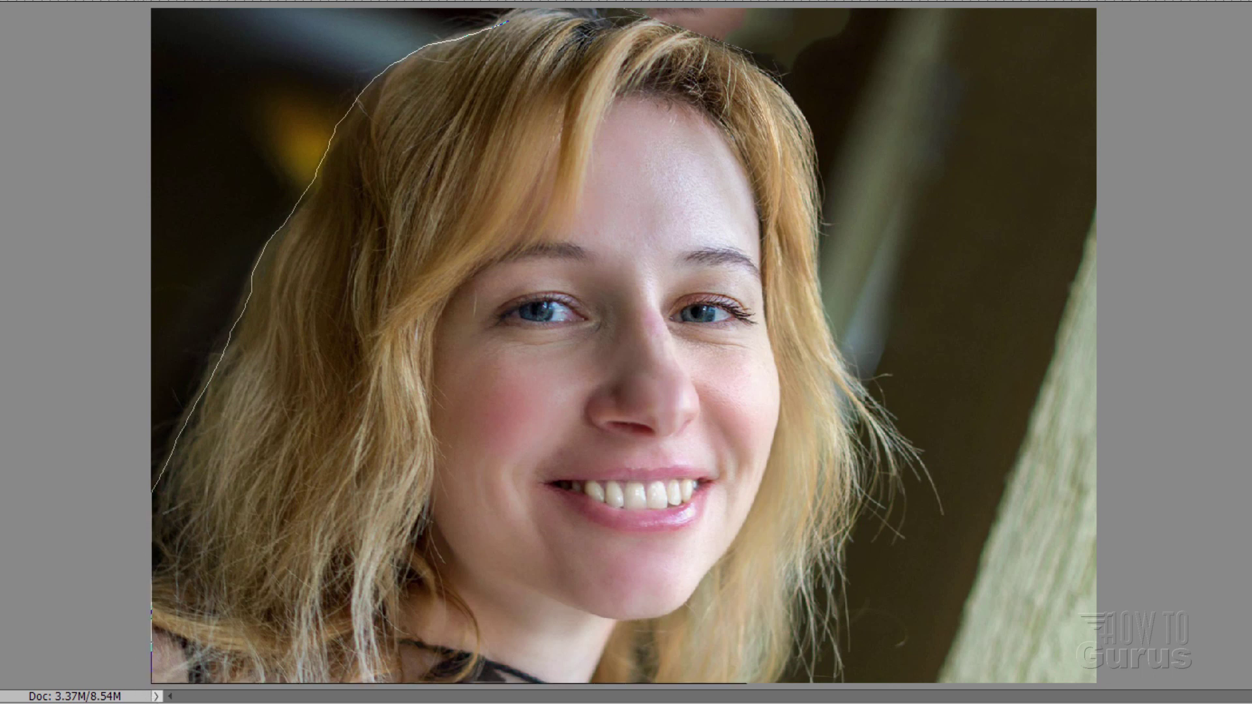
left_click_drag(815, 629, 862, 494)
mouse_move(823, 250)
left_mouse_down()
mouse_move(810, 134)
mouse_move(753, 72)
mouse_move(629, 23)
mouse_move(532, 11)
mouse_move(490, 27)
left_mouse_up()
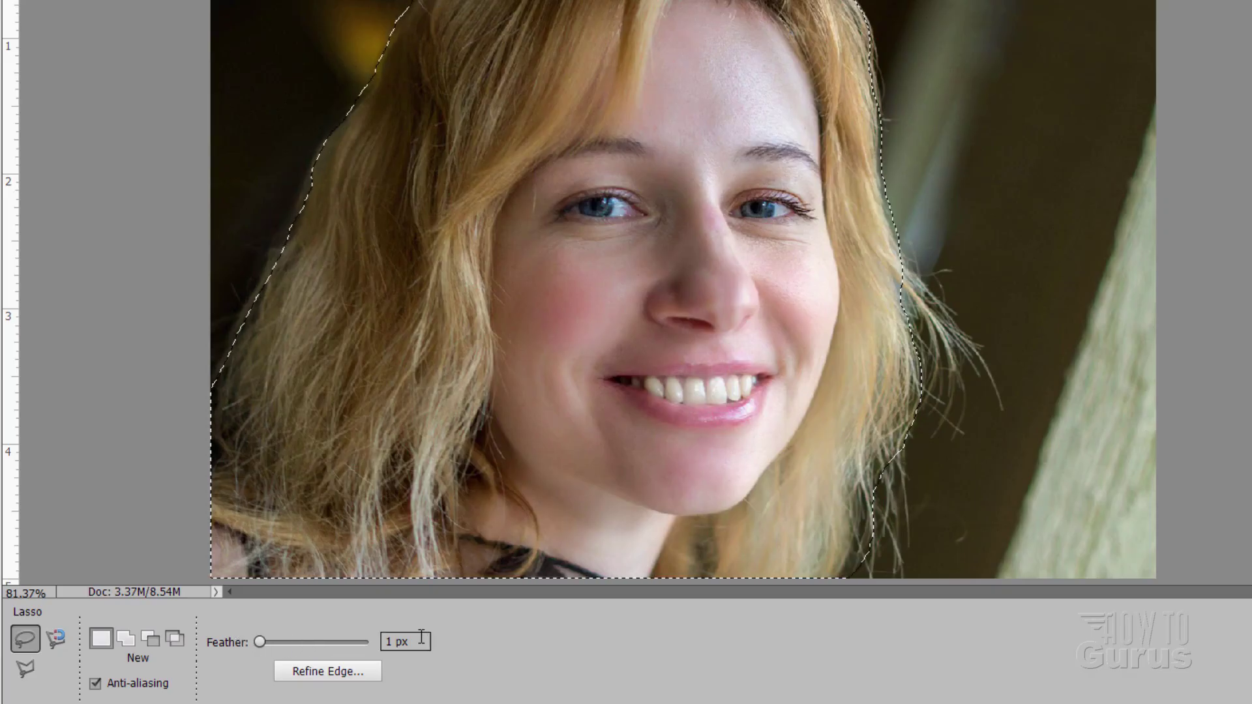
- Start Refine Edge on the head selection in Overlay view and brush down the image's left hair edge with size 35
left_click(351, 676)
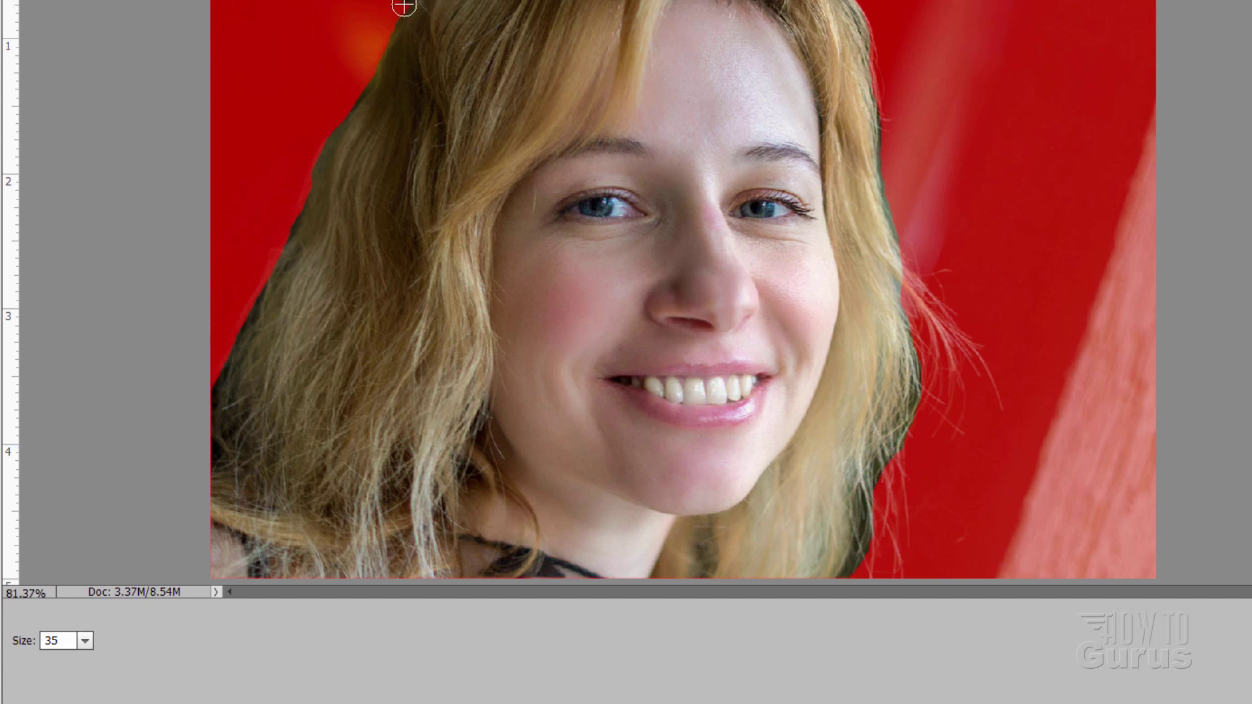
left_click_drag(403, 6, 290, 196)
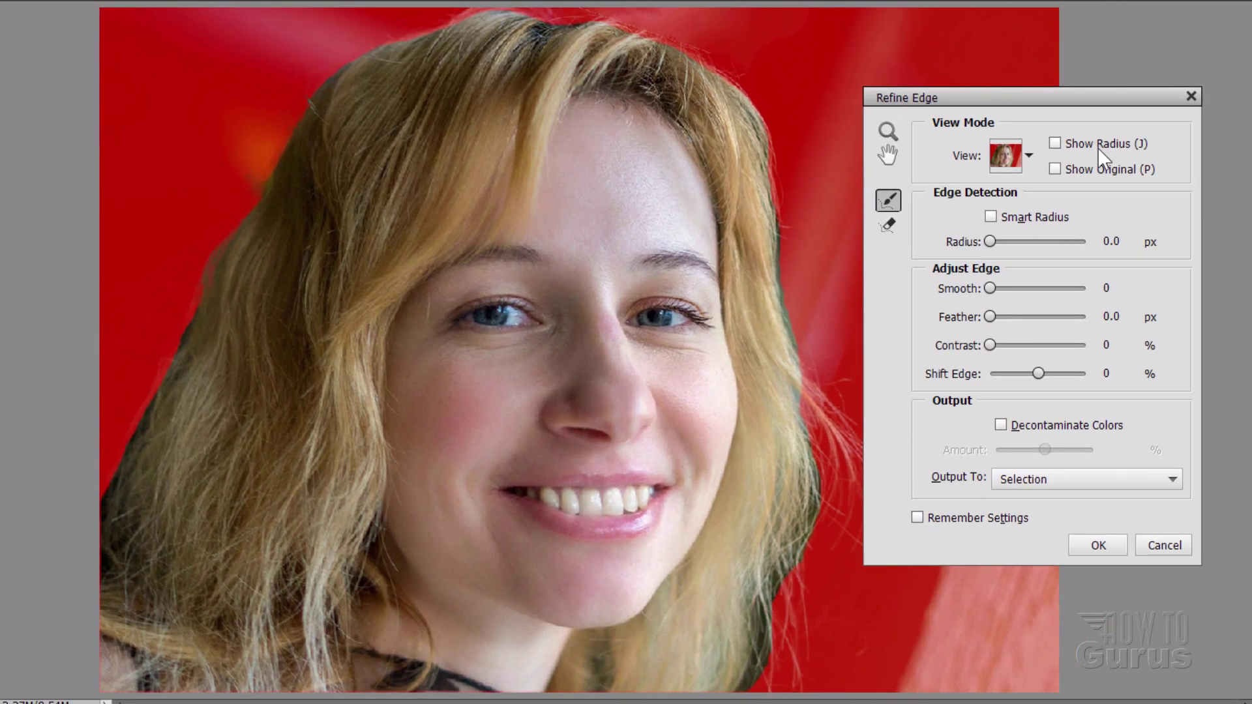
left_click(1036, 155)
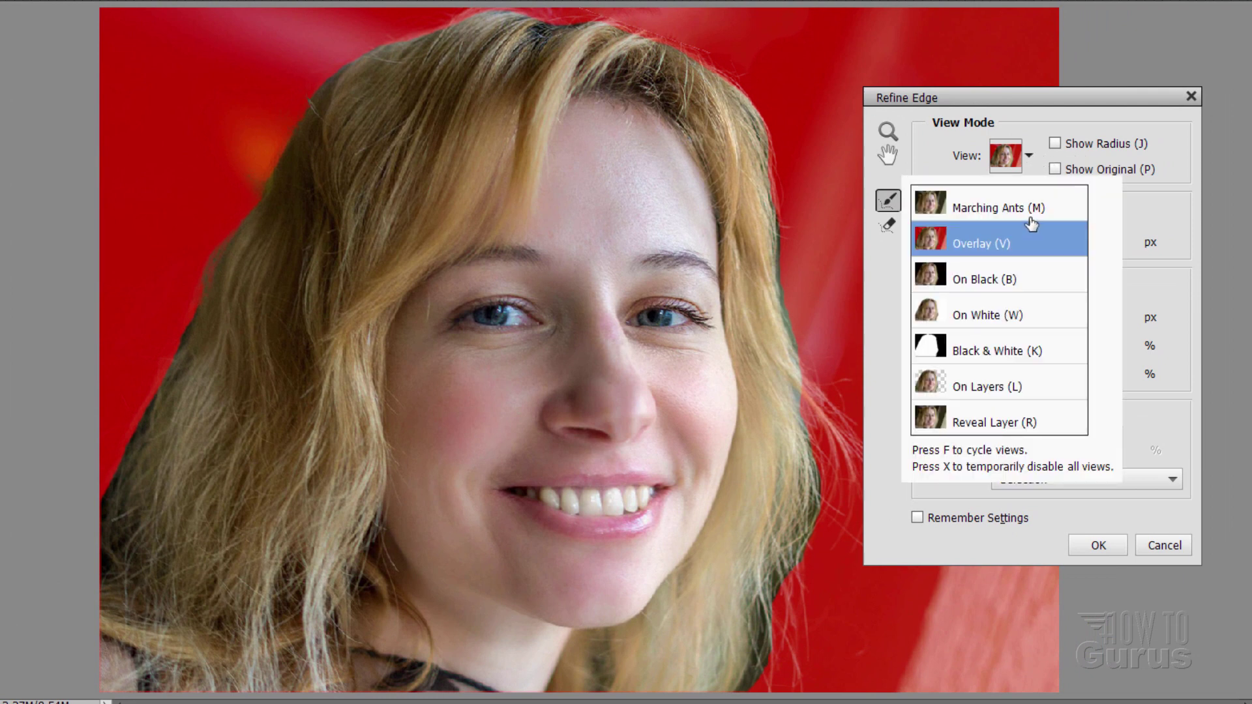
left_click(1033, 155)
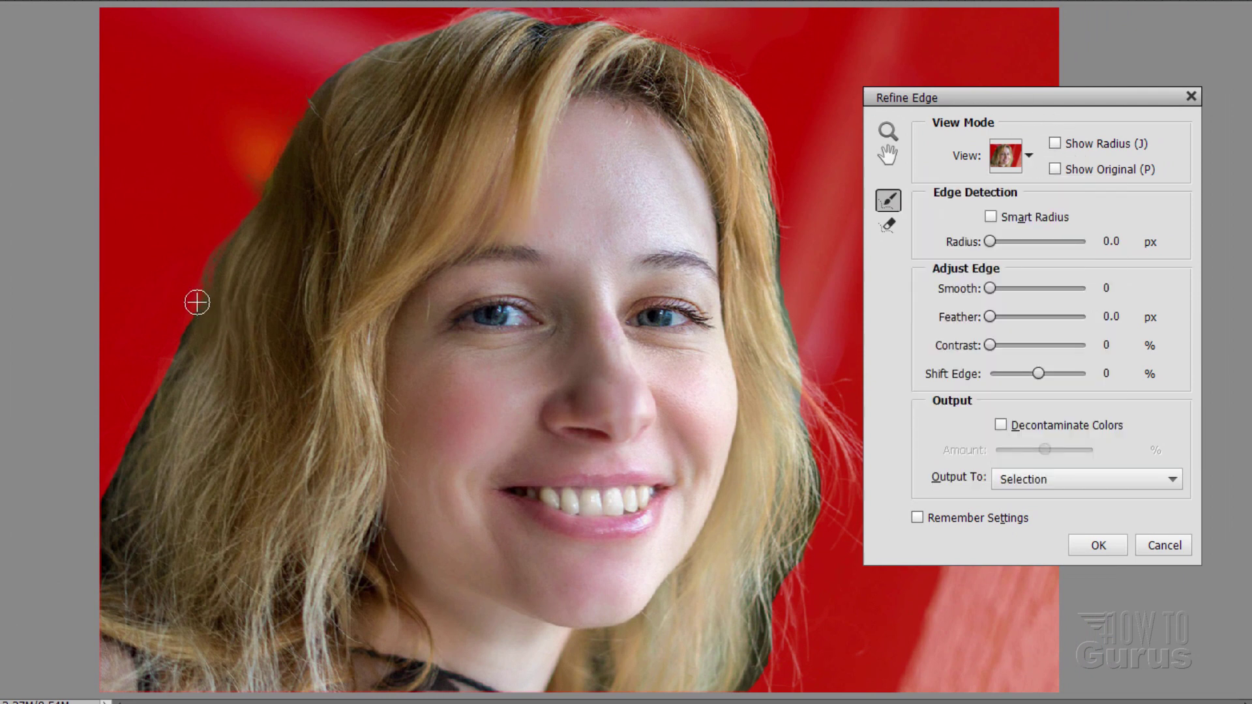
left_click_drag(187, 308, 96, 505)
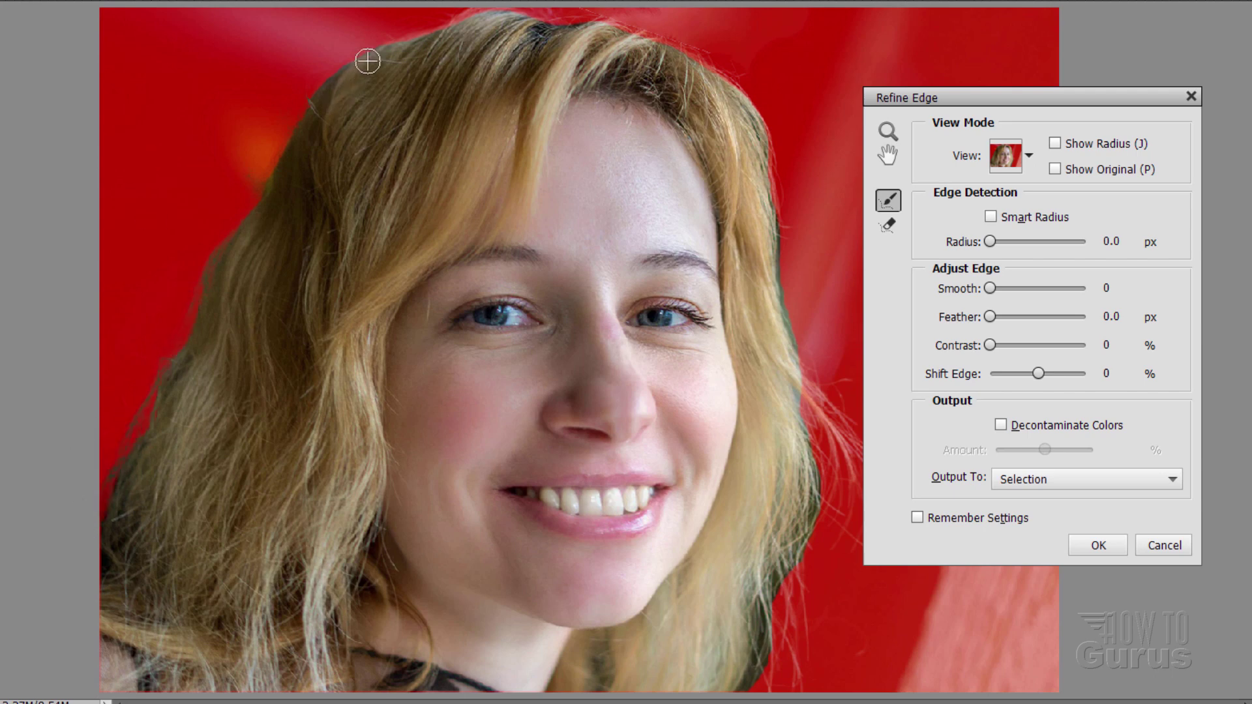
- Brush the edge refinement over the top of the hair and down the right side, including the loose flyaway strands
mouse_move(337, 54)
left_mouse_down()
mouse_move(285, 104)
mouse_move(330, 62)
mouse_move(423, 23)
mouse_move(522, 10)
mouse_move(596, 19)
left_mouse_up()
mouse_move(603, 11)
left_mouse_down()
mouse_move(721, 57)
mouse_move(791, 117)
mouse_move(754, 89)
mouse_move(791, 316)
mouse_move(808, 314)
mouse_move(798, 337)
mouse_move(843, 387)
left_mouse_up()
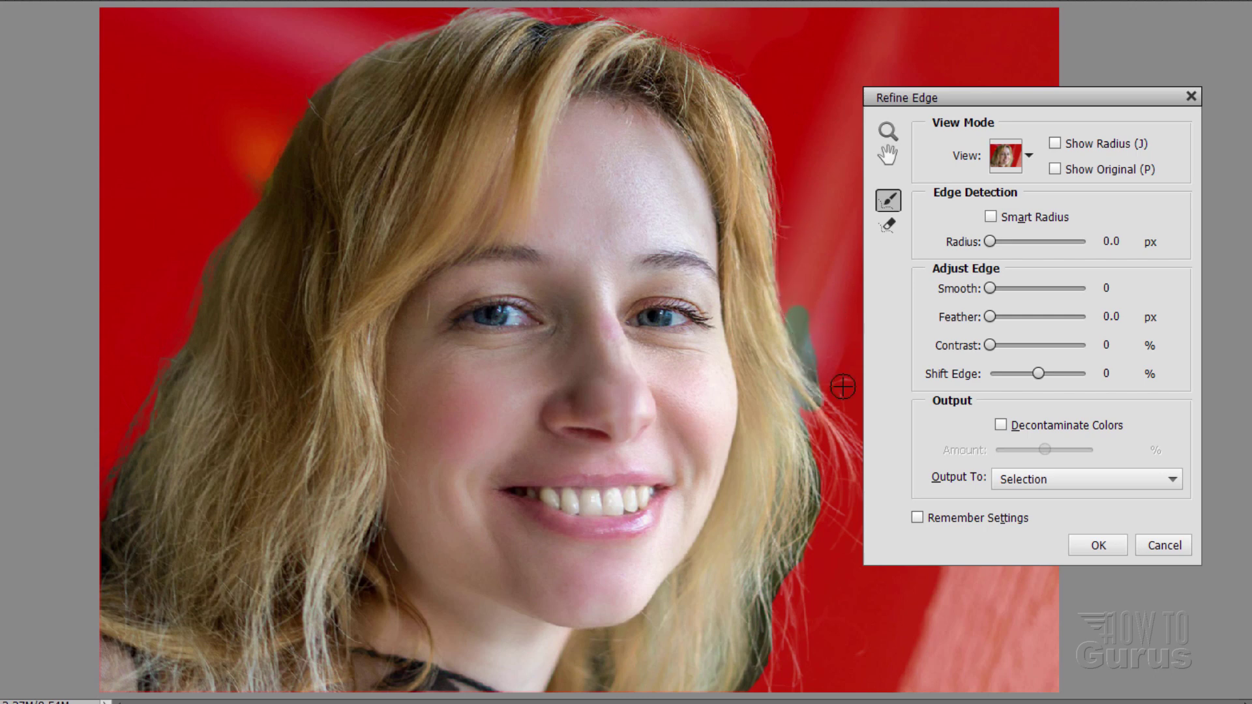
left_click_drag(997, 98, 1122, 93)
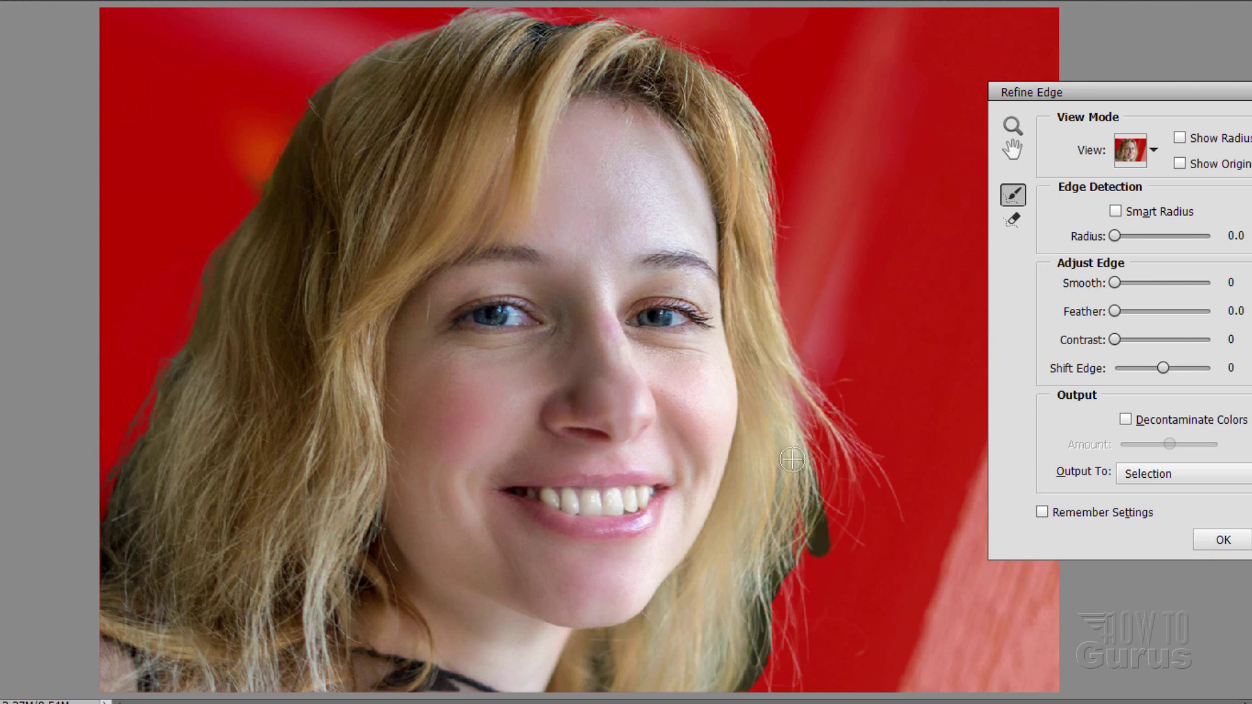
left_click_drag(777, 514, 791, 576)
mouse_move(800, 467)
left_mouse_down()
mouse_move(808, 583)
mouse_move(800, 442)
mouse_move(822, 582)
mouse_move(795, 613)
mouse_move(767, 529)
mouse_move(778, 624)
mouse_move(757, 550)
mouse_move(777, 641)
mouse_move(746, 576)
mouse_move(780, 646)
mouse_move(770, 623)
mouse_move(780, 628)
mouse_move(767, 634)
mouse_move(753, 580)
mouse_move(805, 614)
mouse_move(784, 664)
mouse_move(731, 623)
mouse_move(780, 602)
mouse_move(754, 674)
mouse_move(783, 632)
mouse_move(740, 596)
mouse_move(760, 632)
left_mouse_up()
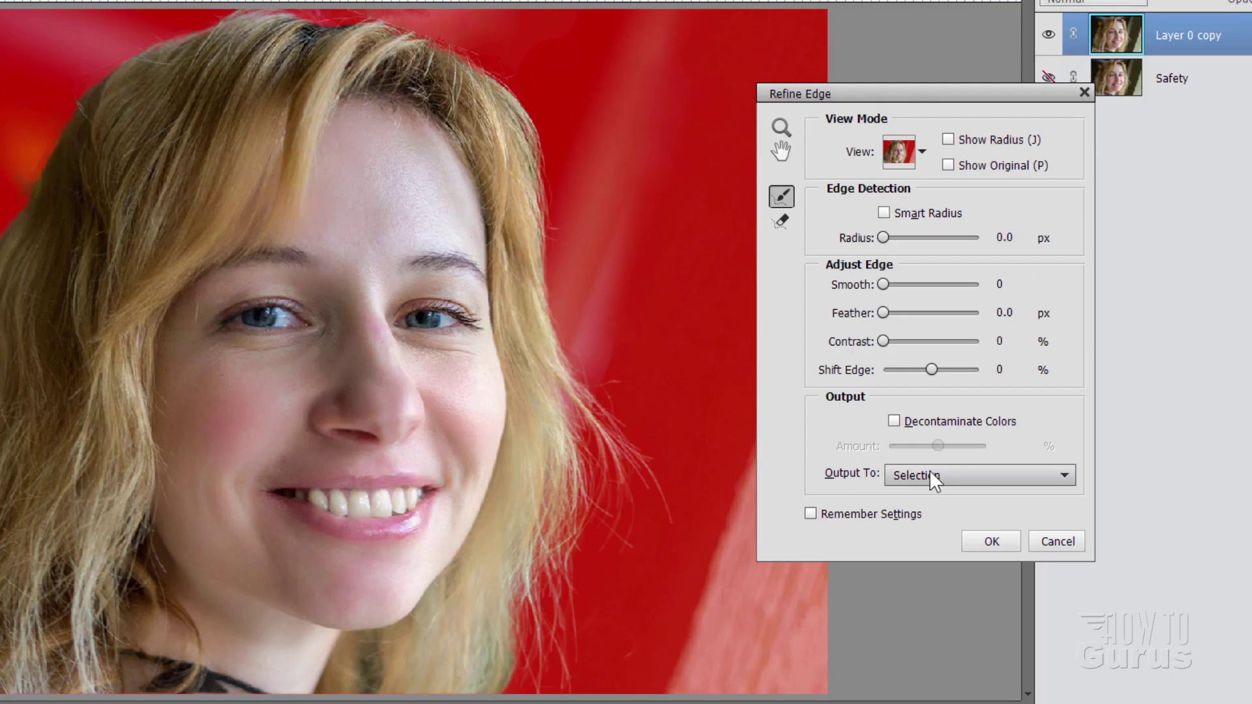
- Output the refined selection to New Layer with Layer Mask and apply it
left_click(933, 477)
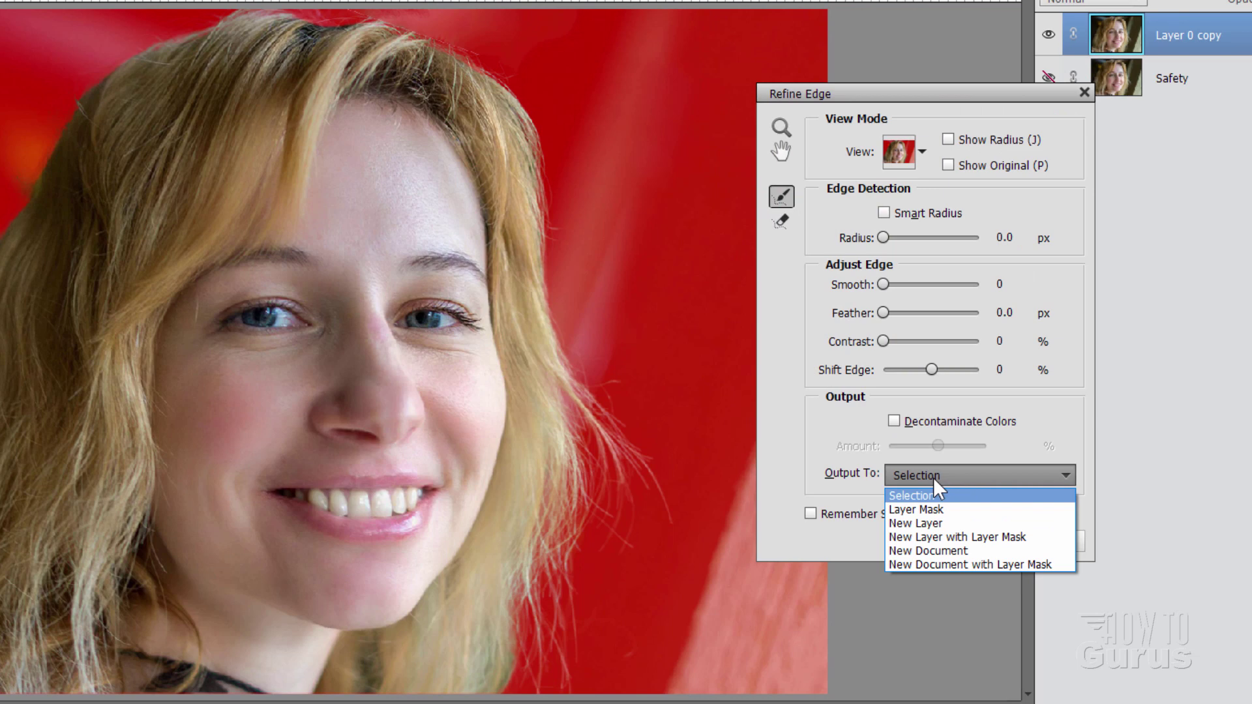
left_click(978, 536)
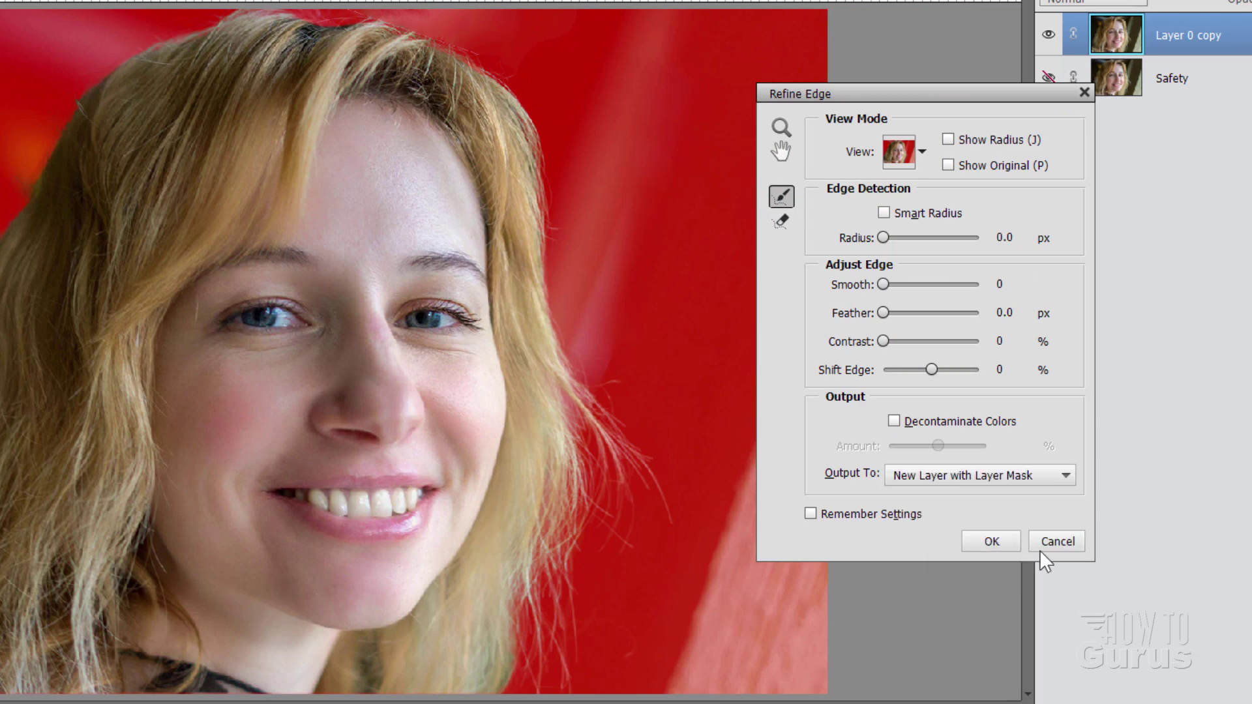
left_click(997, 544)
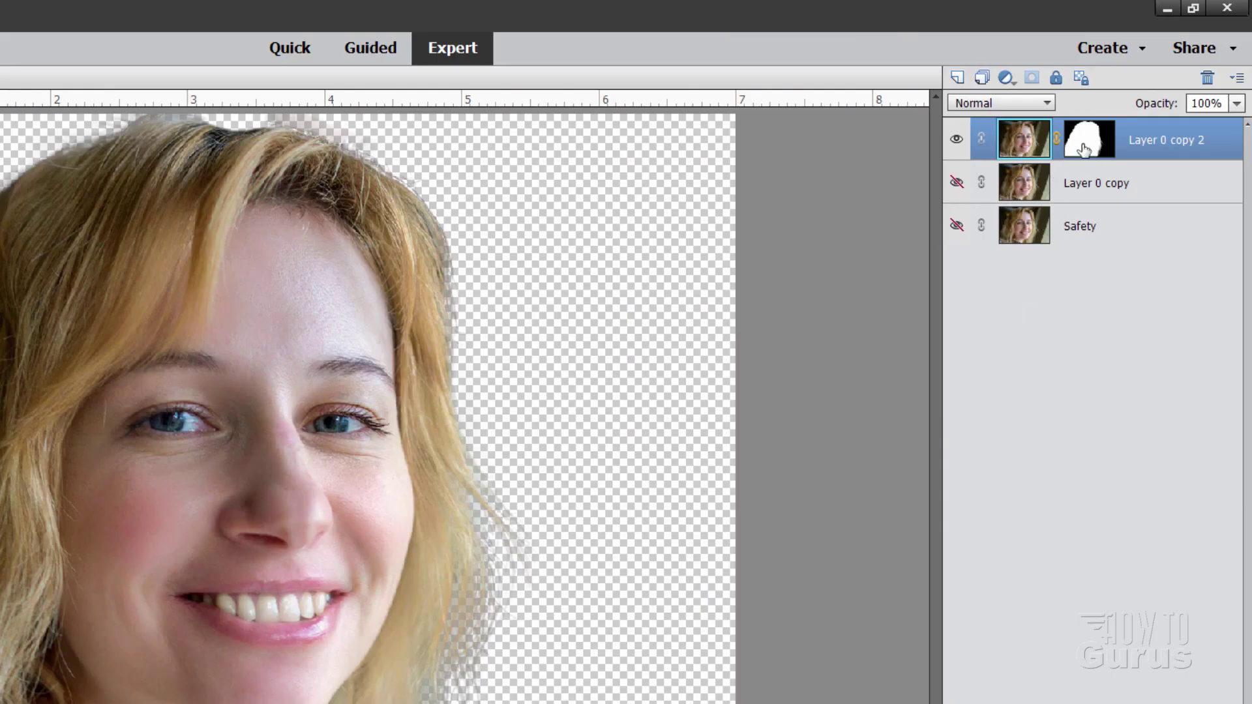
- Clean the semi-transparent fringe around the hair on the layer mask, painting out the leftover specks along the left edge in black
left_click(1084, 149)
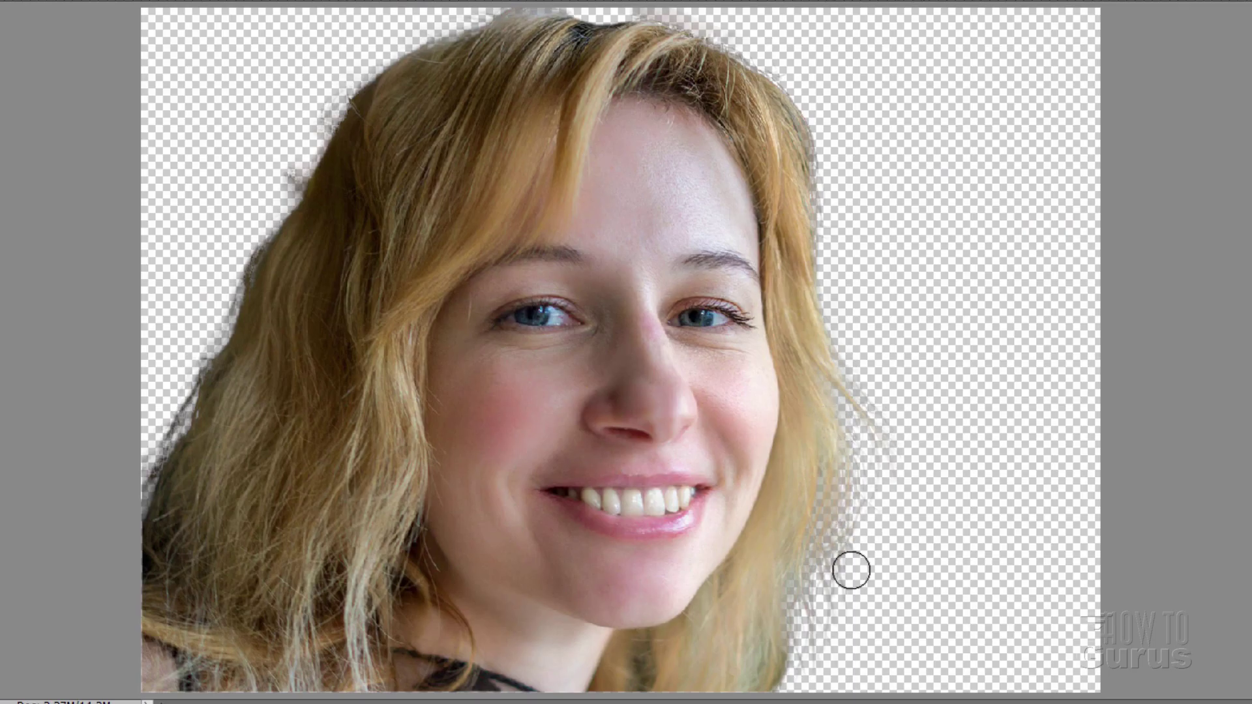
mouse_move(832, 520)
left_mouse_down()
mouse_move(826, 471)
mouse_move(794, 647)
mouse_move(809, 597)
mouse_move(801, 522)
mouse_move(798, 678)
mouse_move(784, 676)
mouse_move(811, 617)
mouse_move(787, 671)
mouse_move(811, 646)
mouse_move(832, 541)
mouse_move(844, 383)
mouse_move(832, 389)
mouse_move(905, 473)
mouse_move(845, 363)
mouse_move(889, 422)
mouse_move(792, 322)
mouse_move(891, 452)
mouse_move(854, 505)
mouse_move(835, 428)
mouse_move(854, 532)
mouse_move(837, 524)
mouse_move(801, 108)
mouse_move(825, 177)
mouse_move(792, 100)
mouse_move(835, 166)
mouse_move(764, 70)
mouse_move(817, 182)
mouse_move(842, 301)
mouse_move(790, 143)
mouse_move(825, 148)
mouse_move(783, 104)
mouse_move(818, 128)
mouse_move(727, 10)
mouse_move(704, 18)
mouse_move(745, 55)
mouse_move(677, 16)
mouse_move(653, 14)
mouse_move(693, 29)
mouse_move(645, 34)
mouse_move(588, 10)
mouse_move(622, 11)
mouse_move(464, 22)
mouse_move(472, 16)
mouse_move(452, 25)
mouse_move(540, 19)
mouse_move(486, 22)
mouse_move(491, 13)
mouse_move(314, 116)
mouse_move(355, 70)
mouse_move(298, 141)
mouse_move(279, 206)
mouse_move(313, 138)
mouse_move(277, 208)
mouse_move(316, 118)
mouse_move(283, 212)
mouse_move(336, 106)
mouse_move(250, 254)
mouse_move(233, 330)
mouse_move(190, 352)
mouse_move(202, 372)
mouse_move(189, 417)
mouse_move(149, 483)
mouse_move(192, 375)
mouse_move(153, 496)
mouse_move(196, 366)
mouse_move(154, 509)
mouse_move(132, 531)
mouse_move(168, 422)
mouse_move(341, 89)
mouse_move(596, 6)
left_mouse_up()
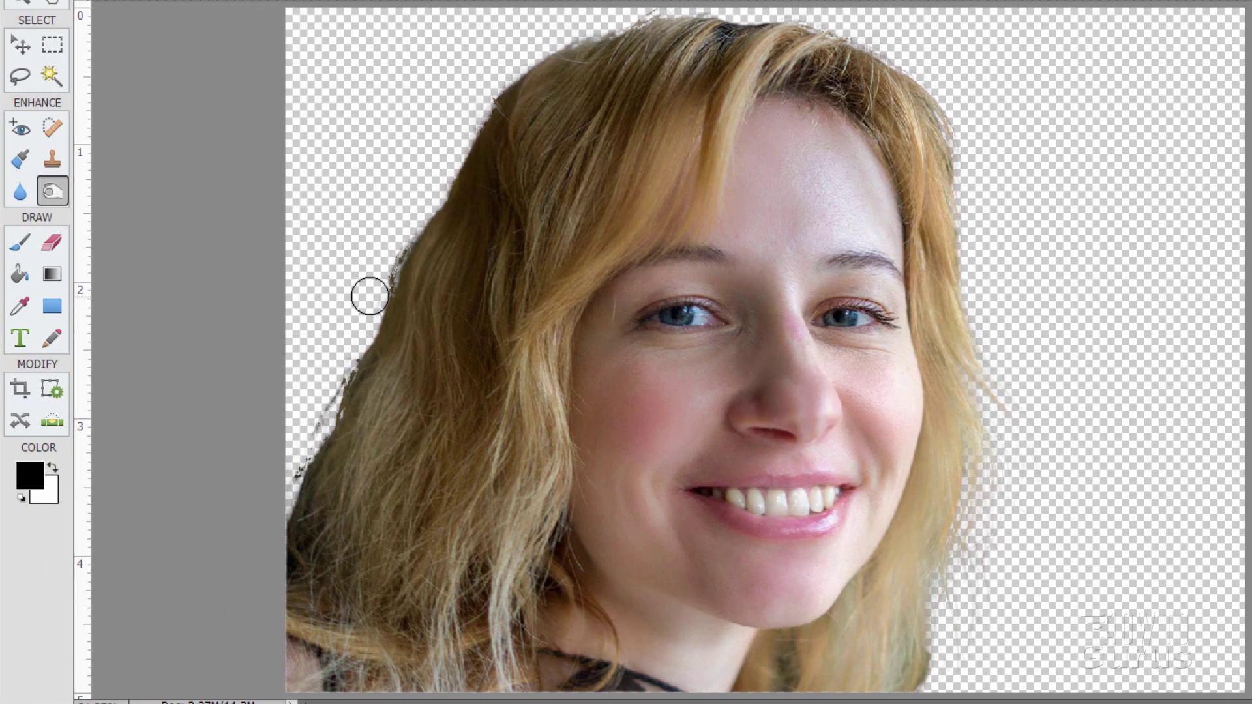
left_click(20, 243)
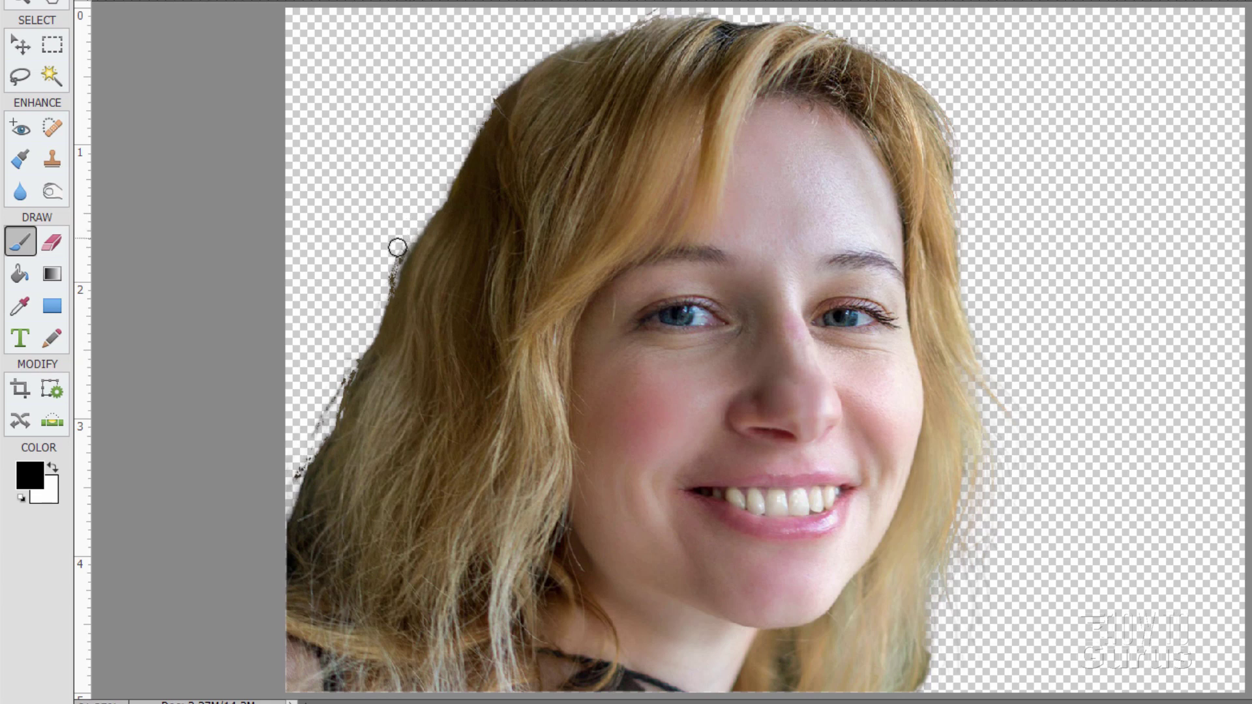
mouse_move(397, 247)
left_mouse_down()
mouse_move(377, 291)
mouse_move(379, 281)
left_mouse_up()
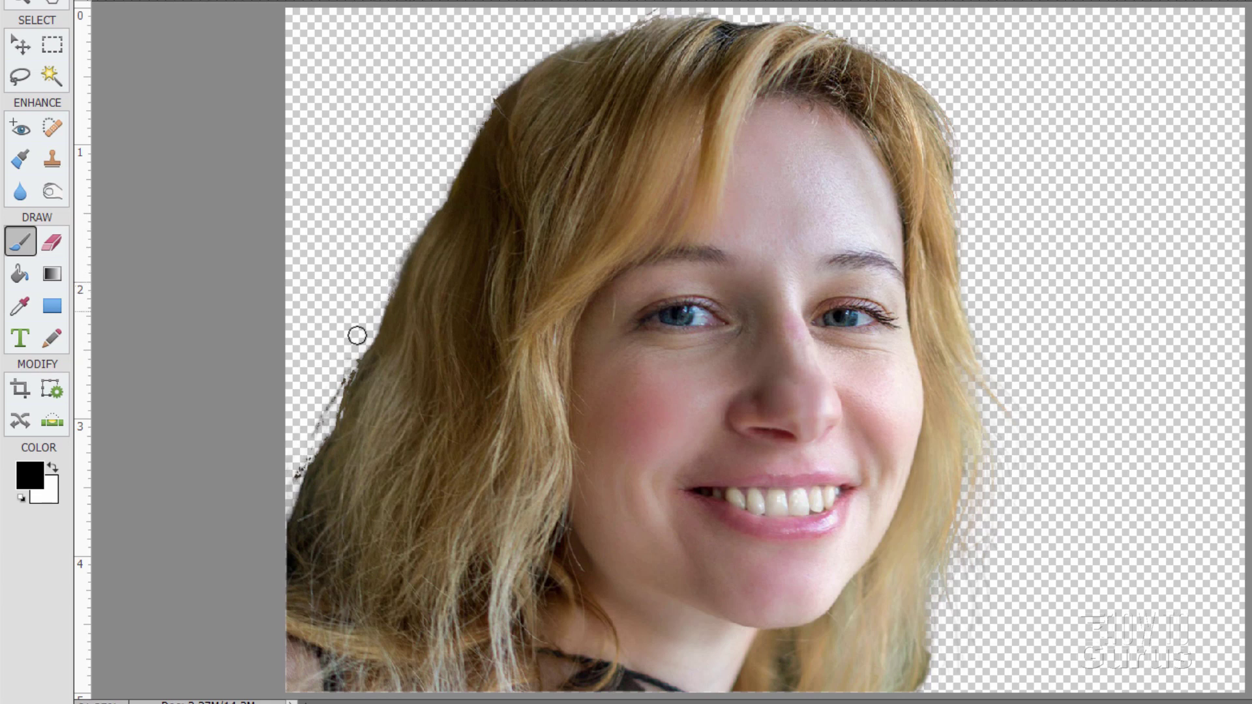
mouse_move(350, 359)
left_mouse_down()
mouse_move(294, 455)
mouse_move(311, 445)
mouse_move(282, 507)
mouse_move(285, 464)
left_mouse_up()
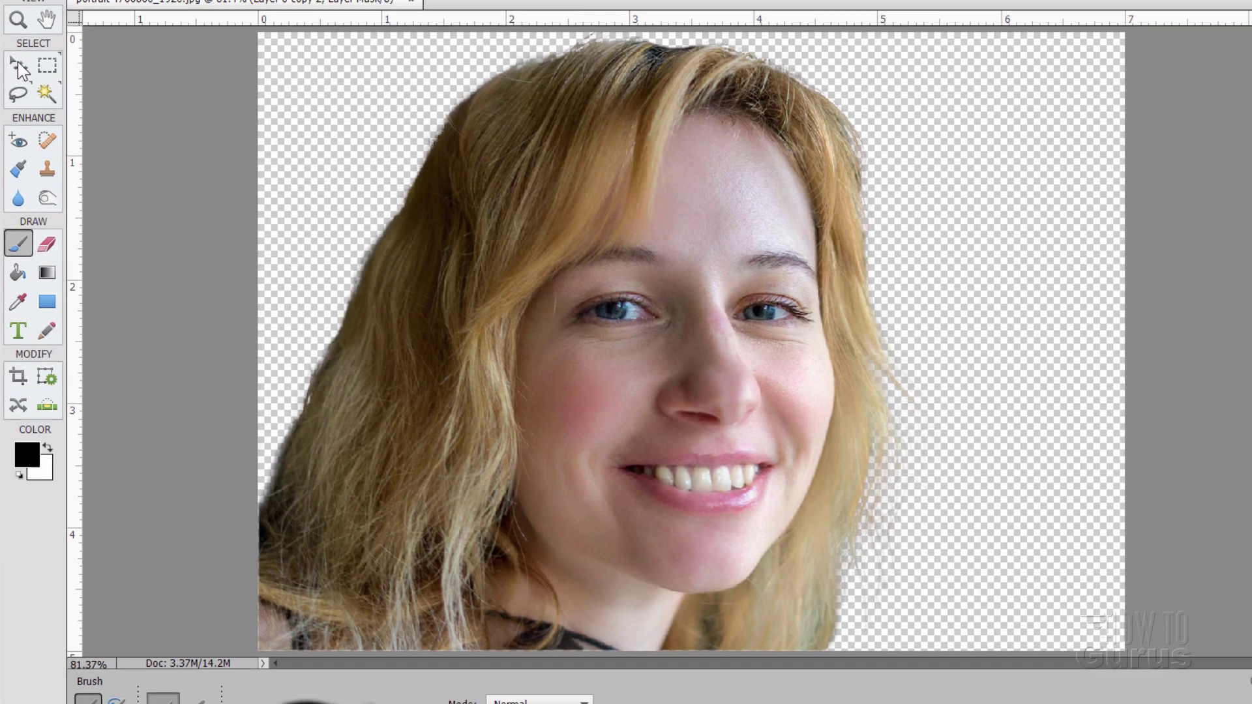
- Duplicate the masked layer Layer 0 copy 2 within the same document
key("v")
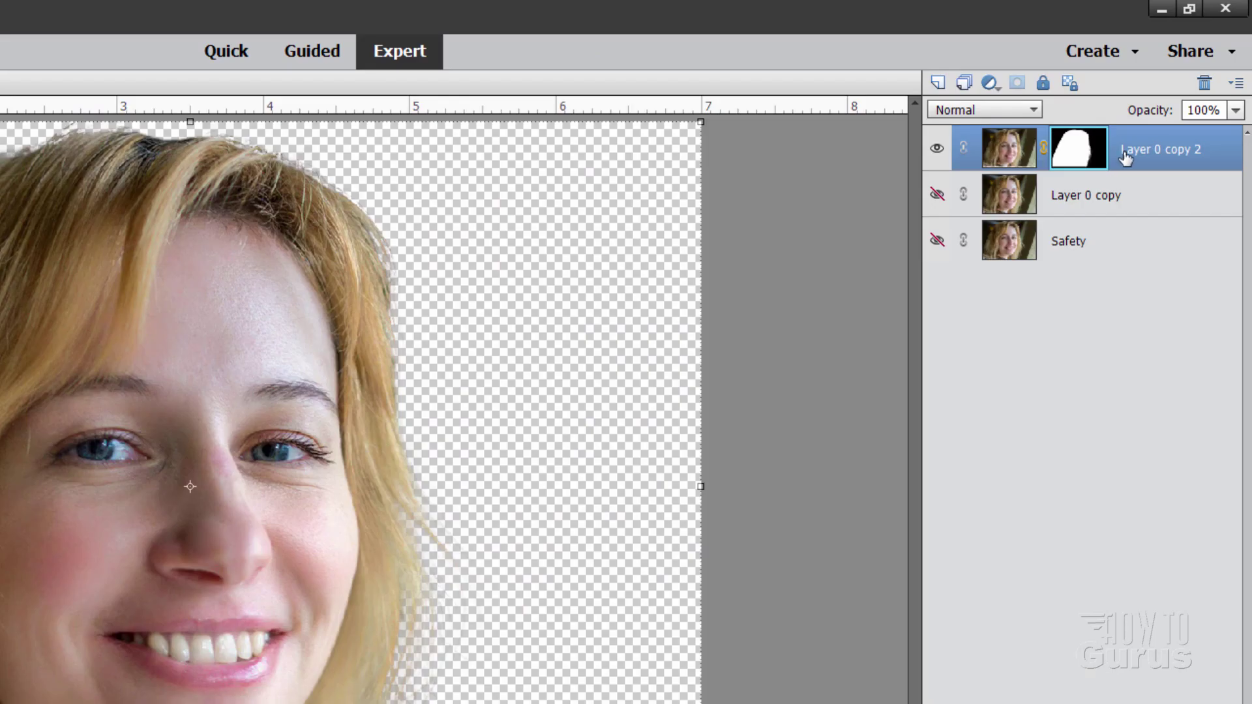
right_click(1146, 152)
left_click(1171, 211)
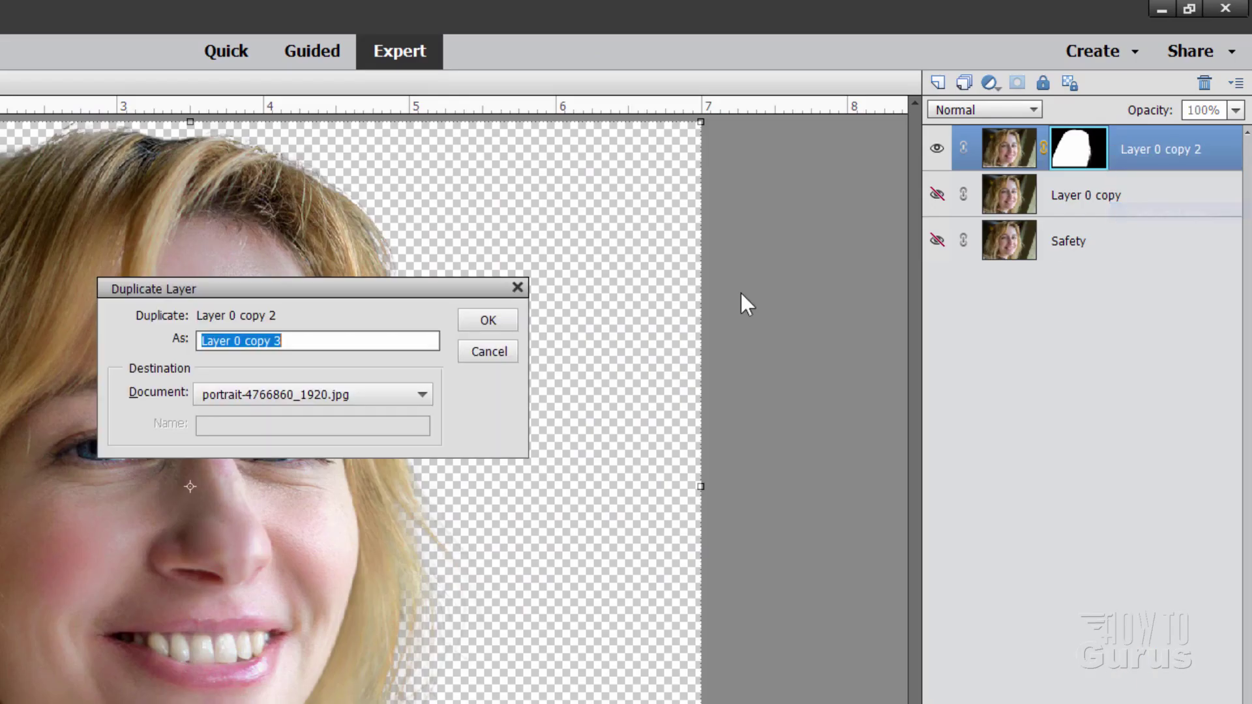
left_click(478, 322)
- Rename the lower masked layer as safety 2 and hide it
double_click(1147, 198)
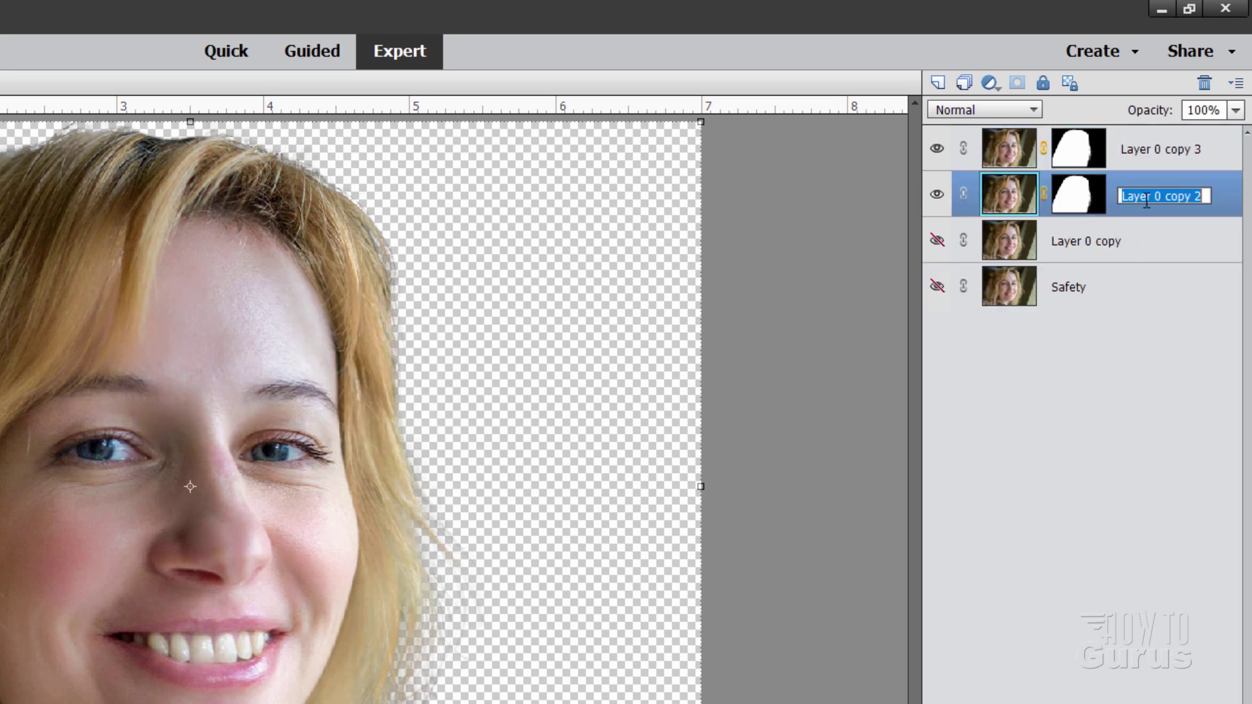
type("safety")
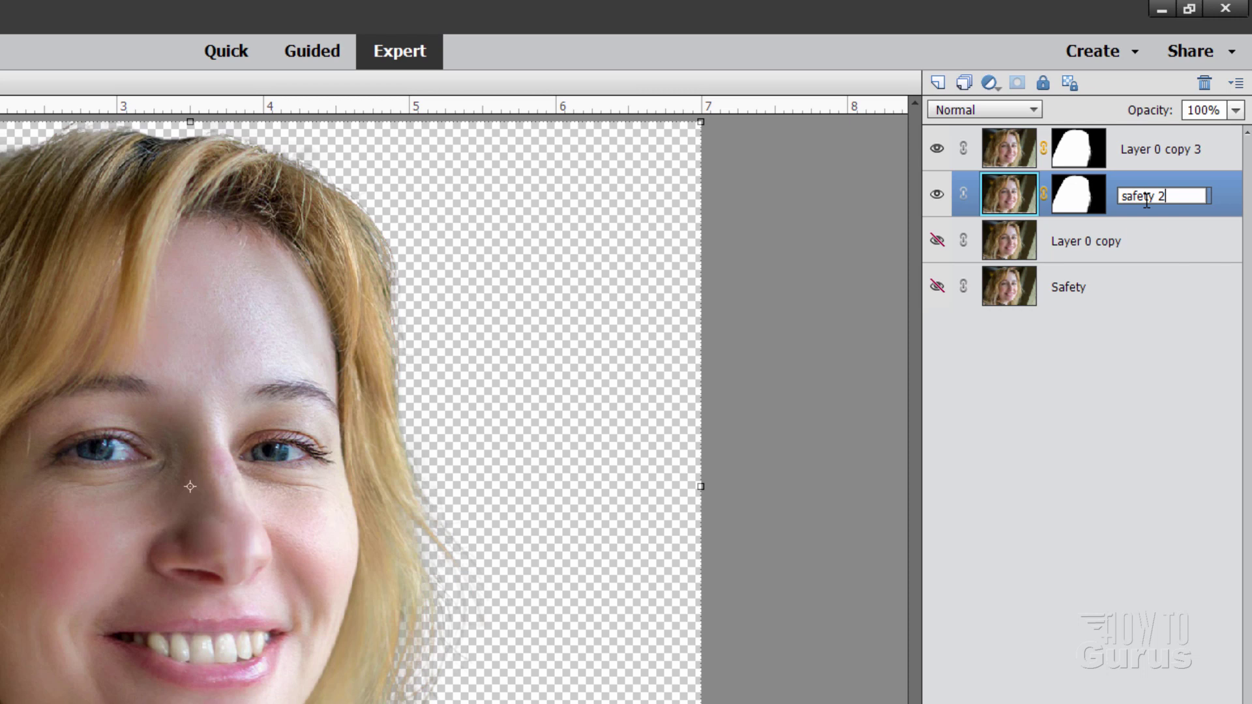
key("Return")
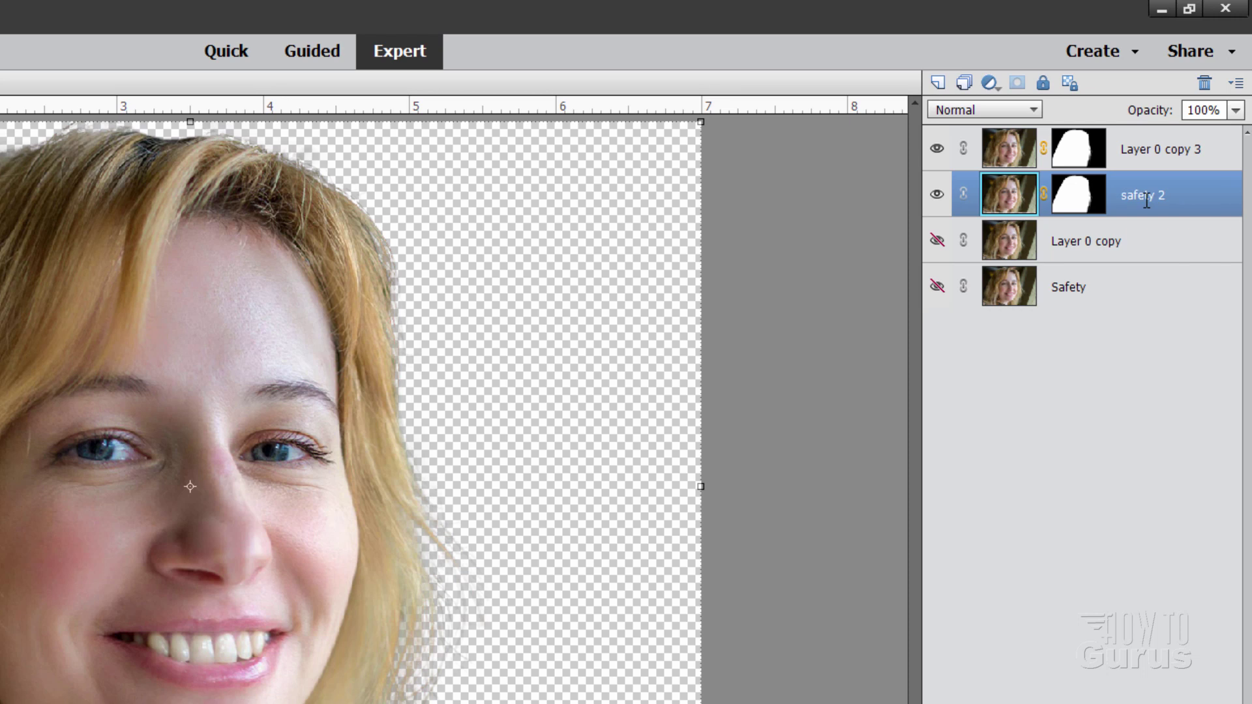
left_click(936, 196)
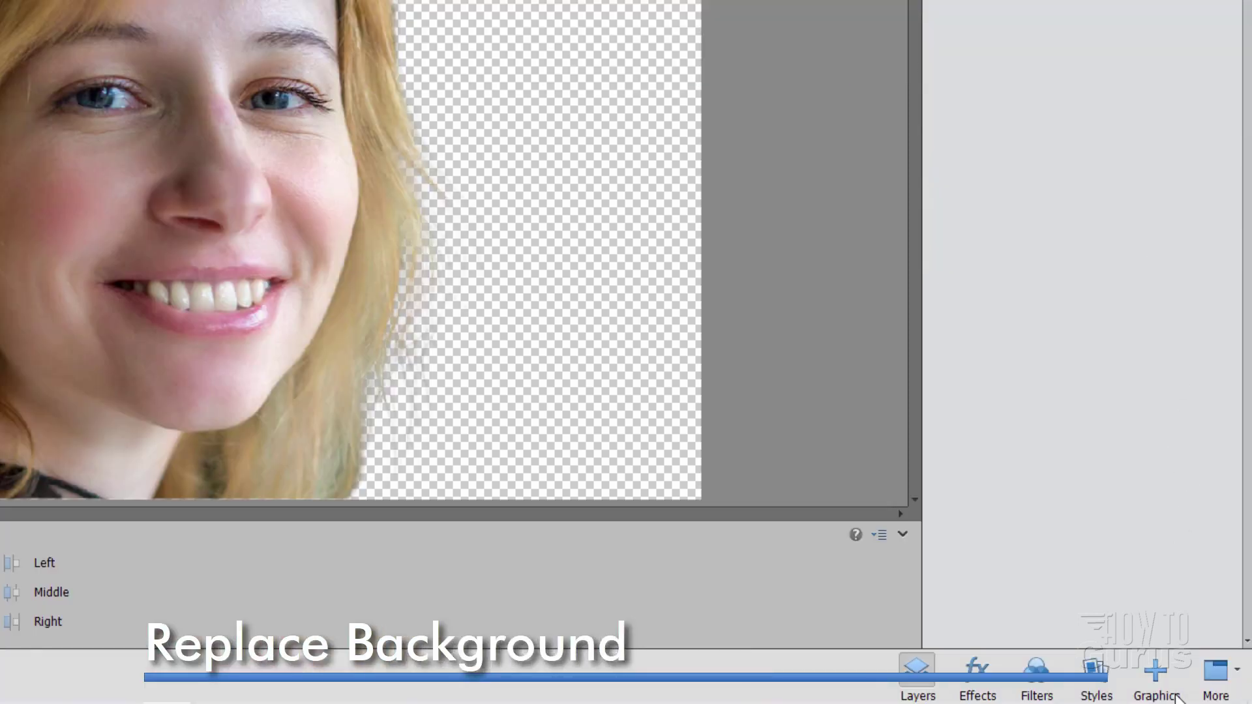
- Filter the graphics library by type to Backgrounds and insert the dark green diagonally streaked background behind the head
left_click(1154, 681)
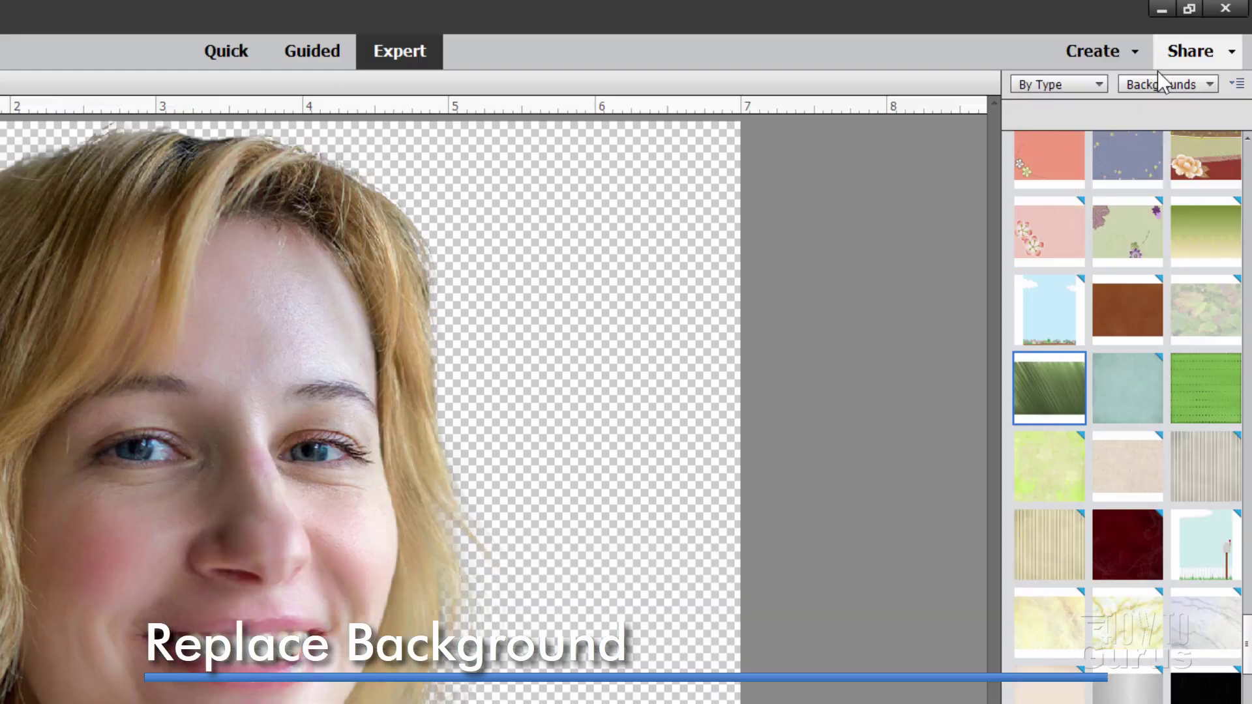
left_click(1158, 82)
left_click(1147, 99)
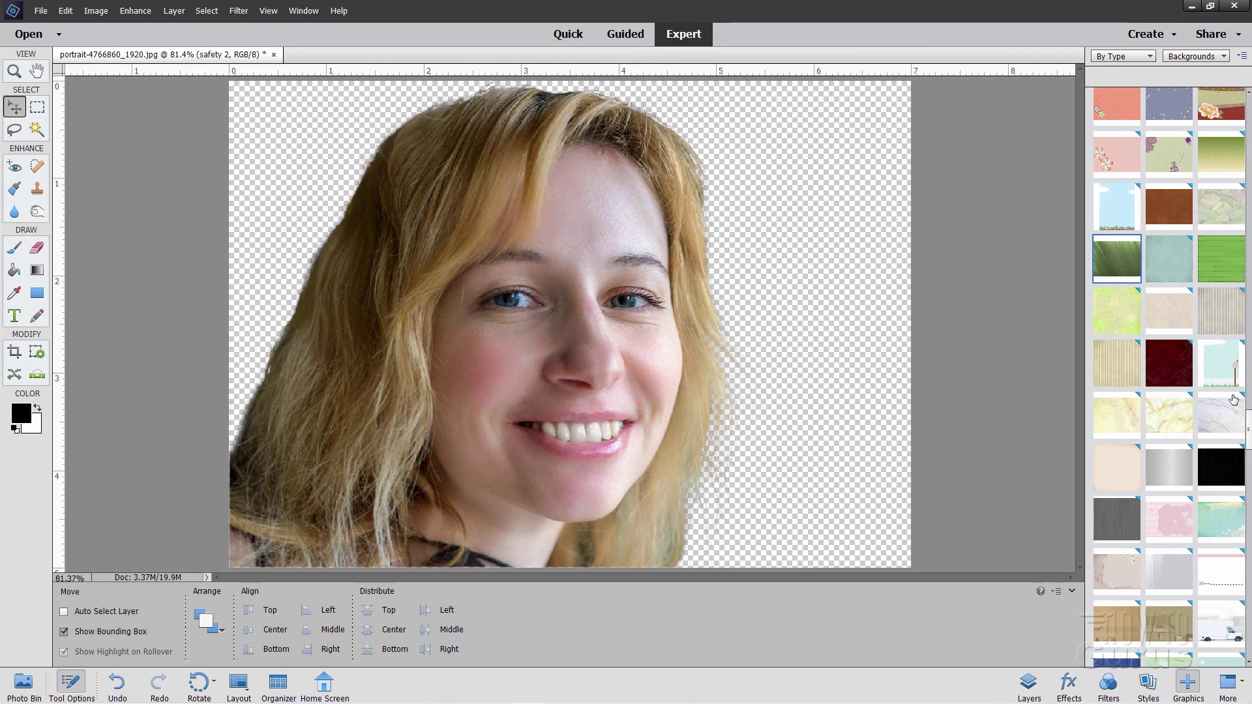
mouse_move(1246, 430)
left_mouse_down()
mouse_move(1247, 185)
mouse_move(1249, 430)
left_mouse_up()
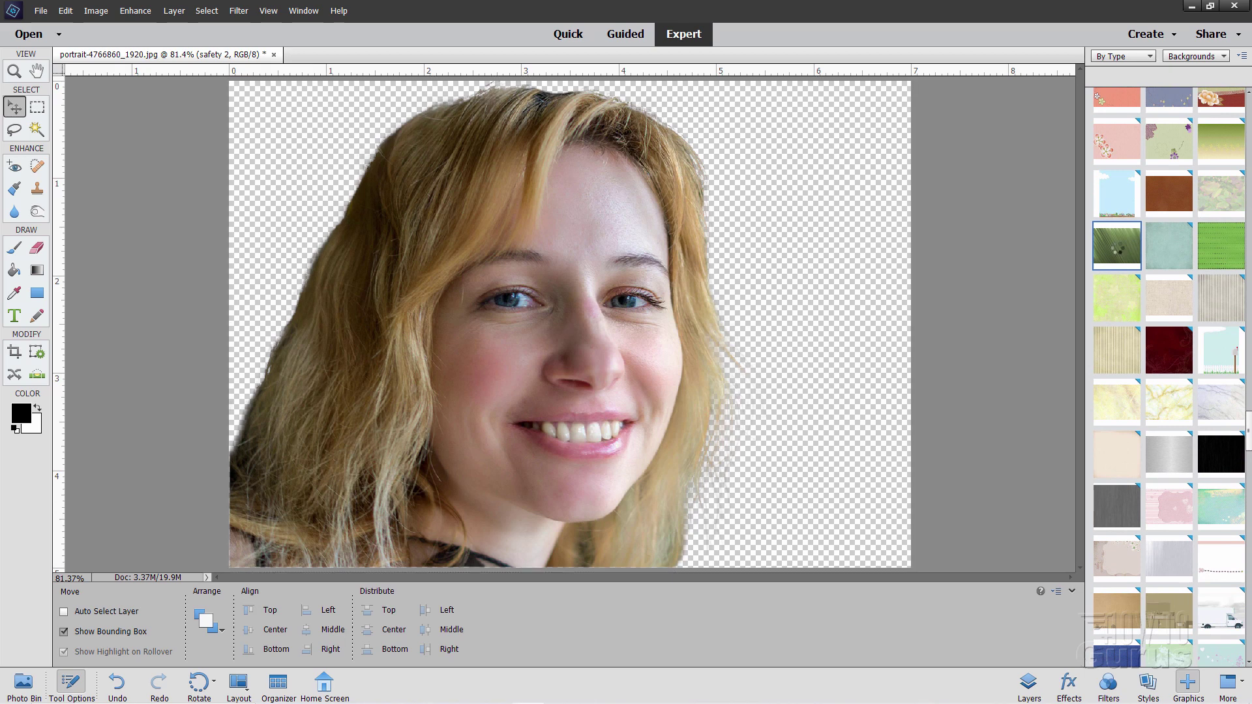
double_click(1117, 247)
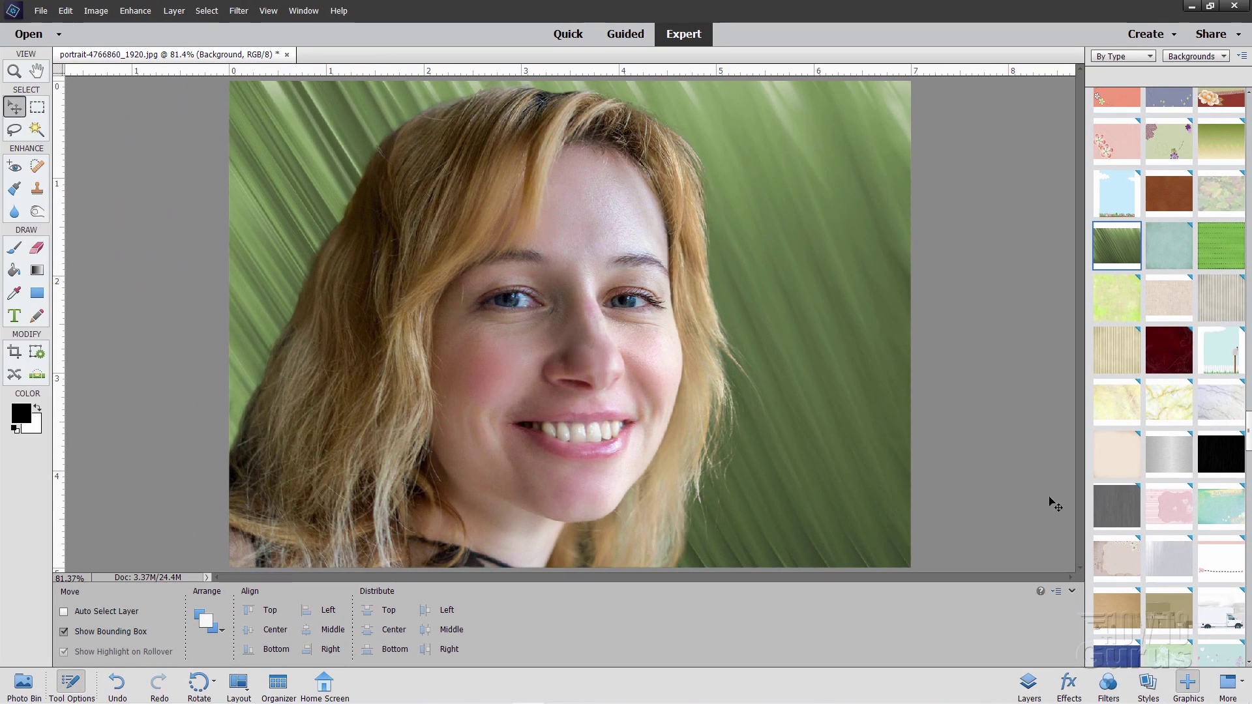
- Open Adjust Facial Features on Layer 0 copy 3 and set the eyes' height, width and size to maximum
left_click(1029, 683)
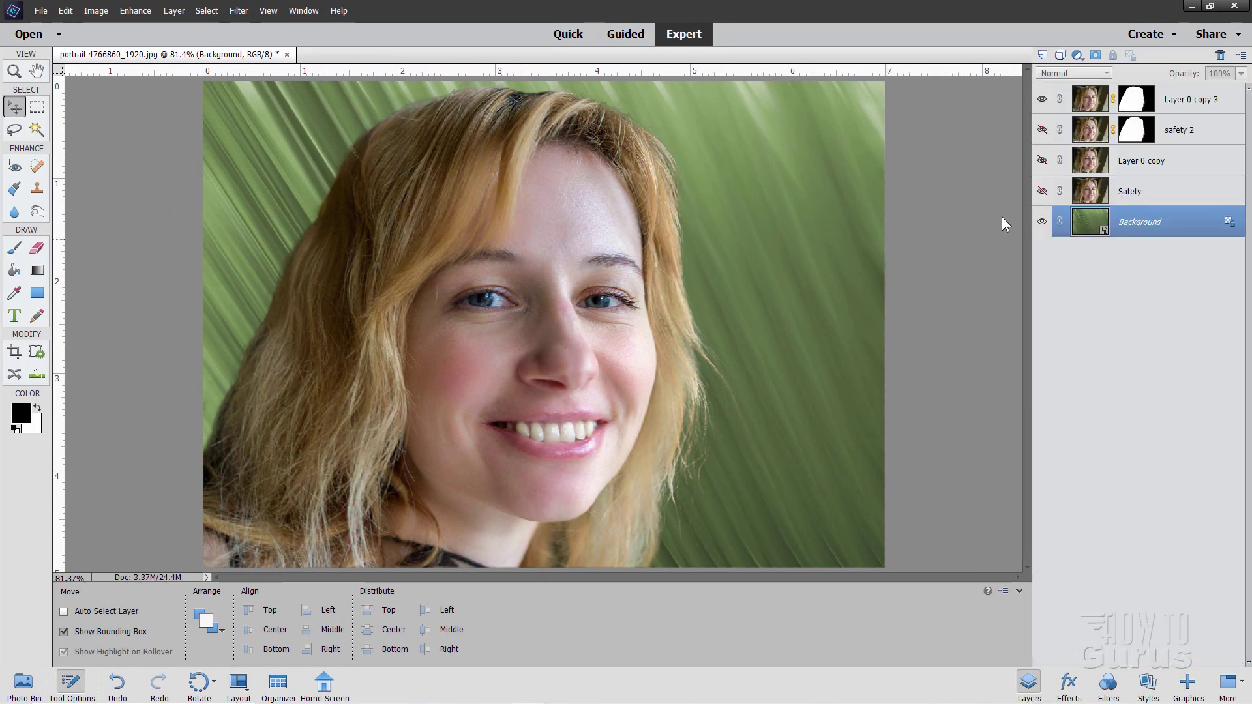
left_click(1169, 106)
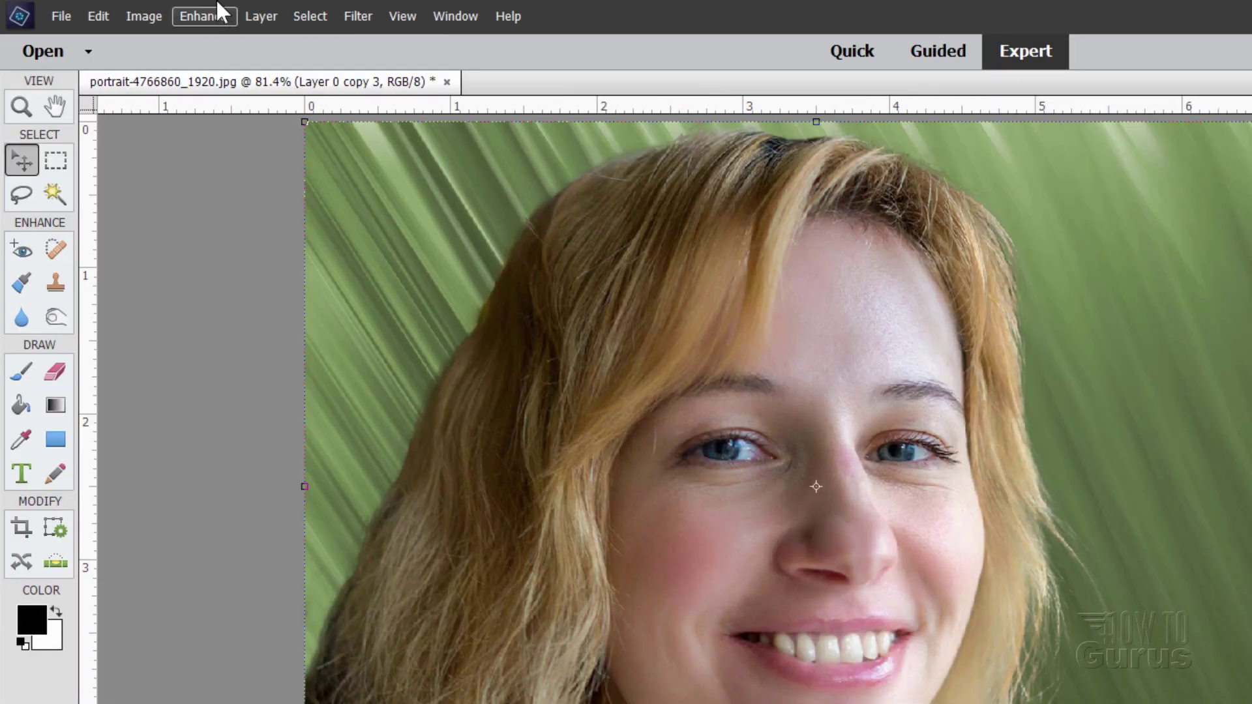
left_click(209, 14)
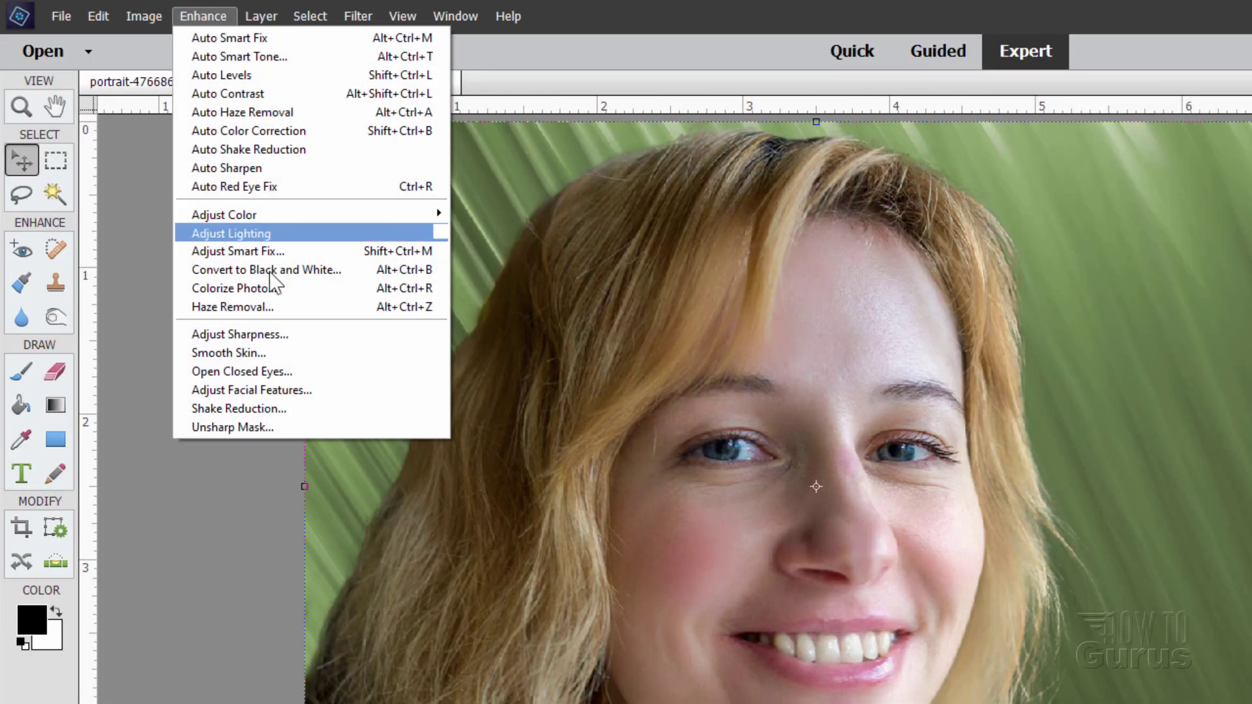
left_click(251, 390)
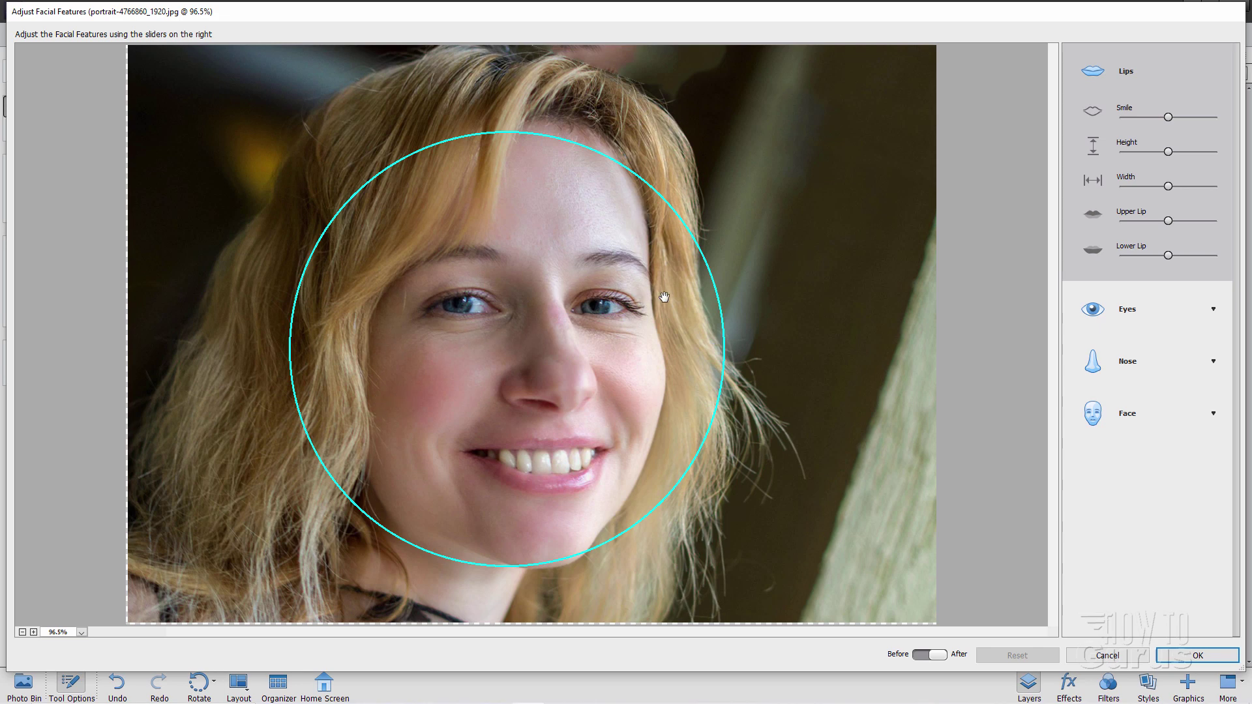
left_click(1155, 315)
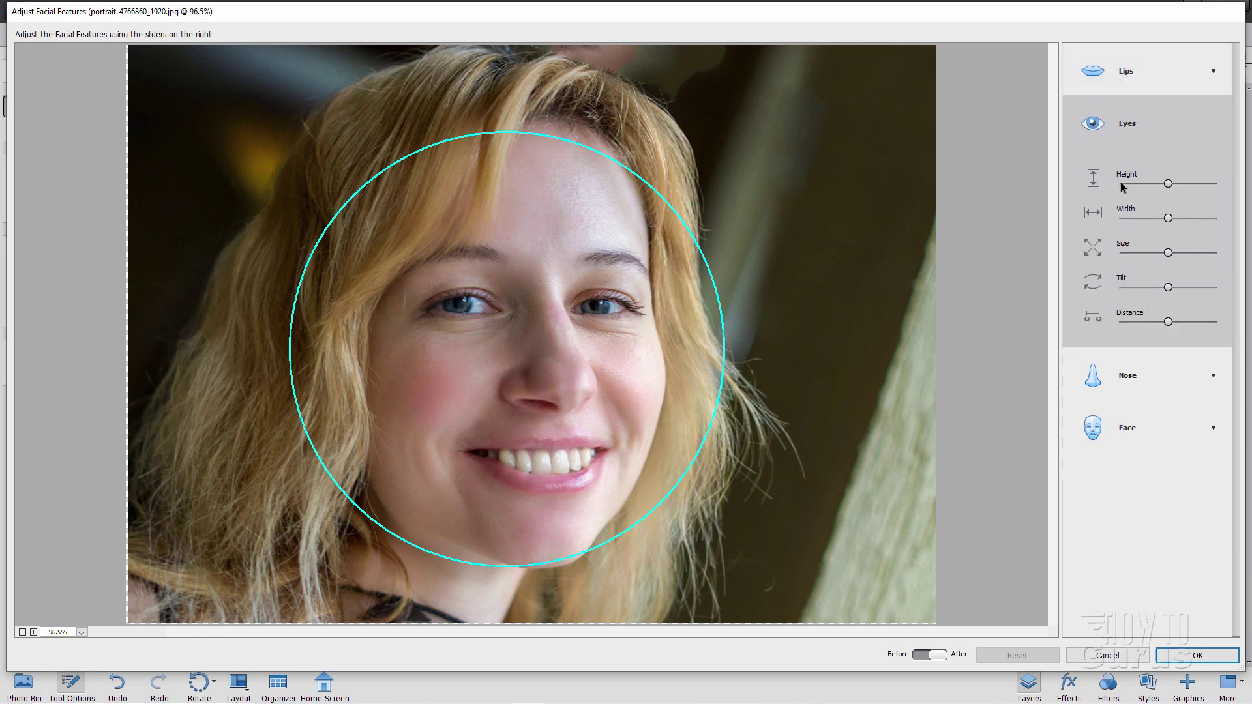
left_click_drag(1168, 184, 1232, 189)
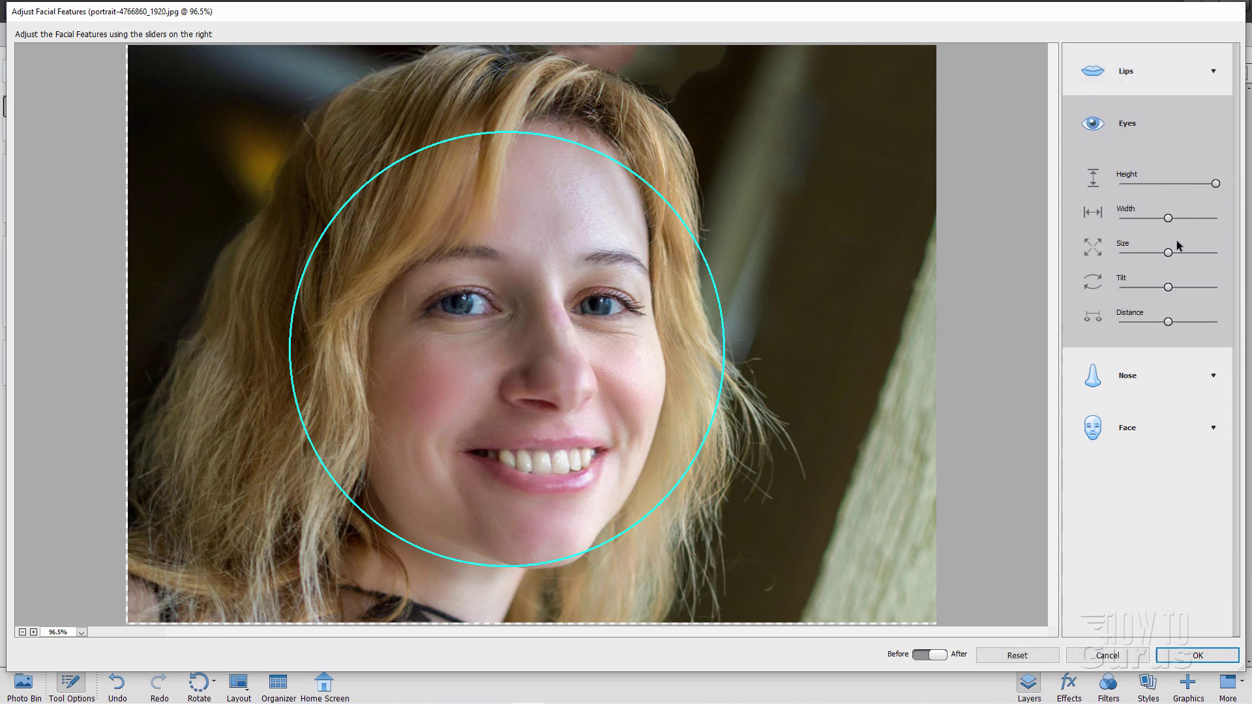
left_click_drag(1168, 219, 1243, 216)
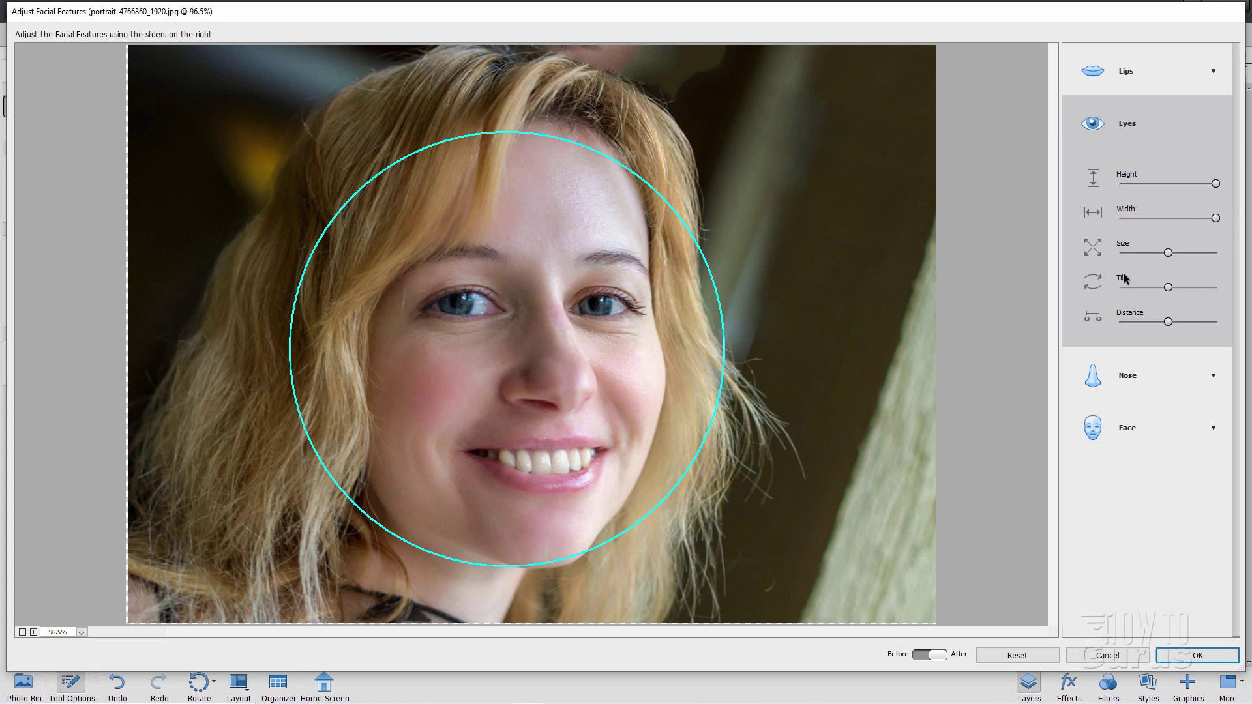
left_click_drag(1168, 255, 1242, 258)
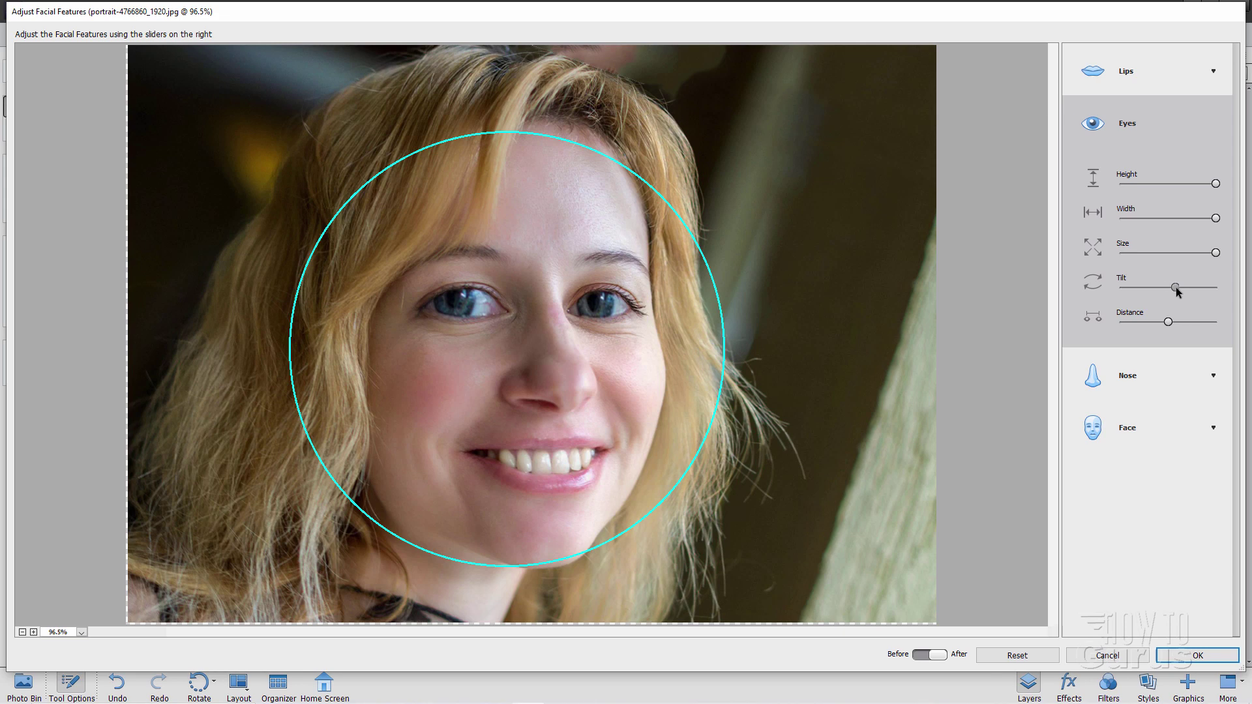
- Increase the eyes' tilt moderately and reduce the distance between them by about half of the available range
left_click_drag(1176, 287, 1142, 326)
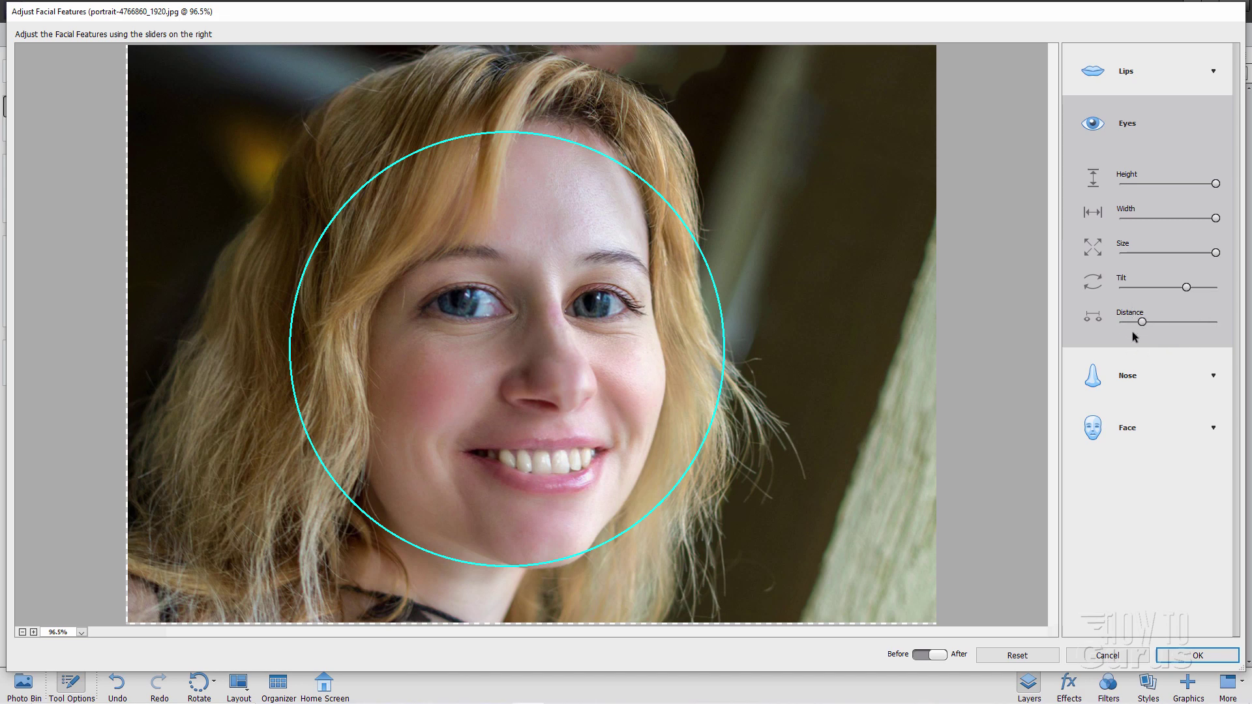
left_click_drag(1190, 288, 1192, 289)
mouse_move(1215, 219)
left_mouse_down()
mouse_move(1118, 225)
mouse_move(1215, 220)
left_mouse_up()
- Set the nose height and nose width to their minimum
left_click(1136, 380)
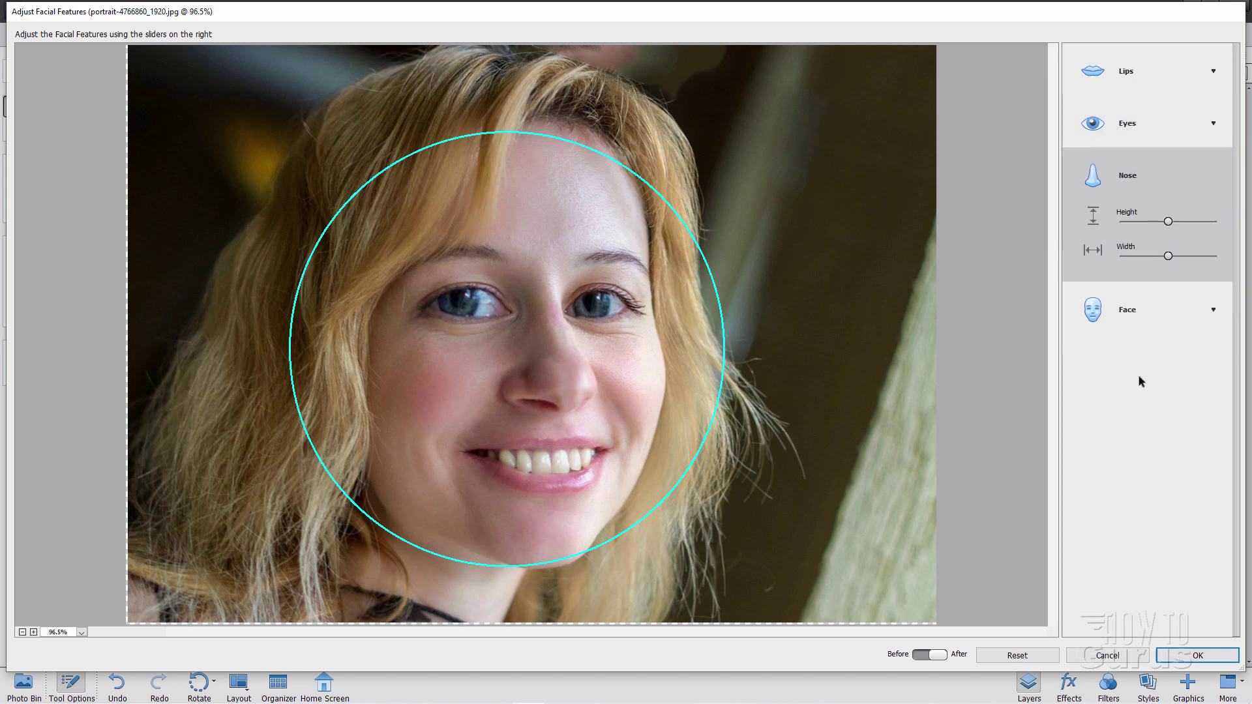
left_click_drag(1168, 222, 1076, 232)
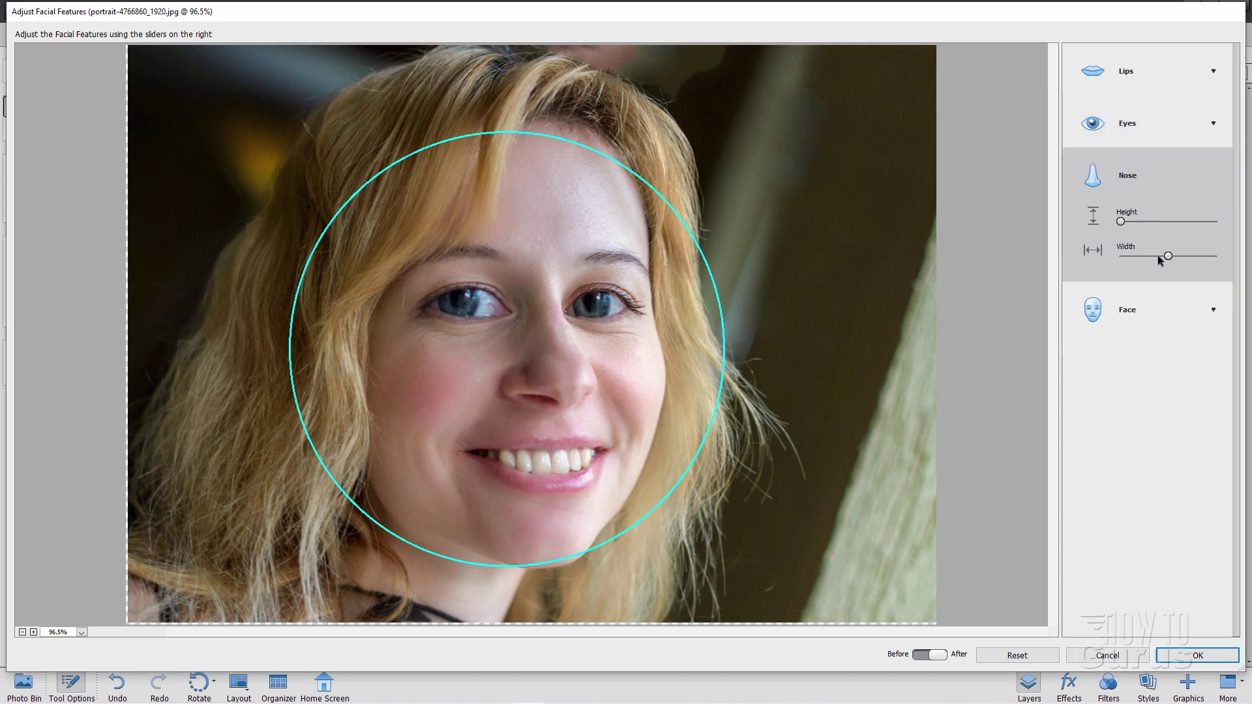
left_click_drag(1168, 256, 1068, 266)
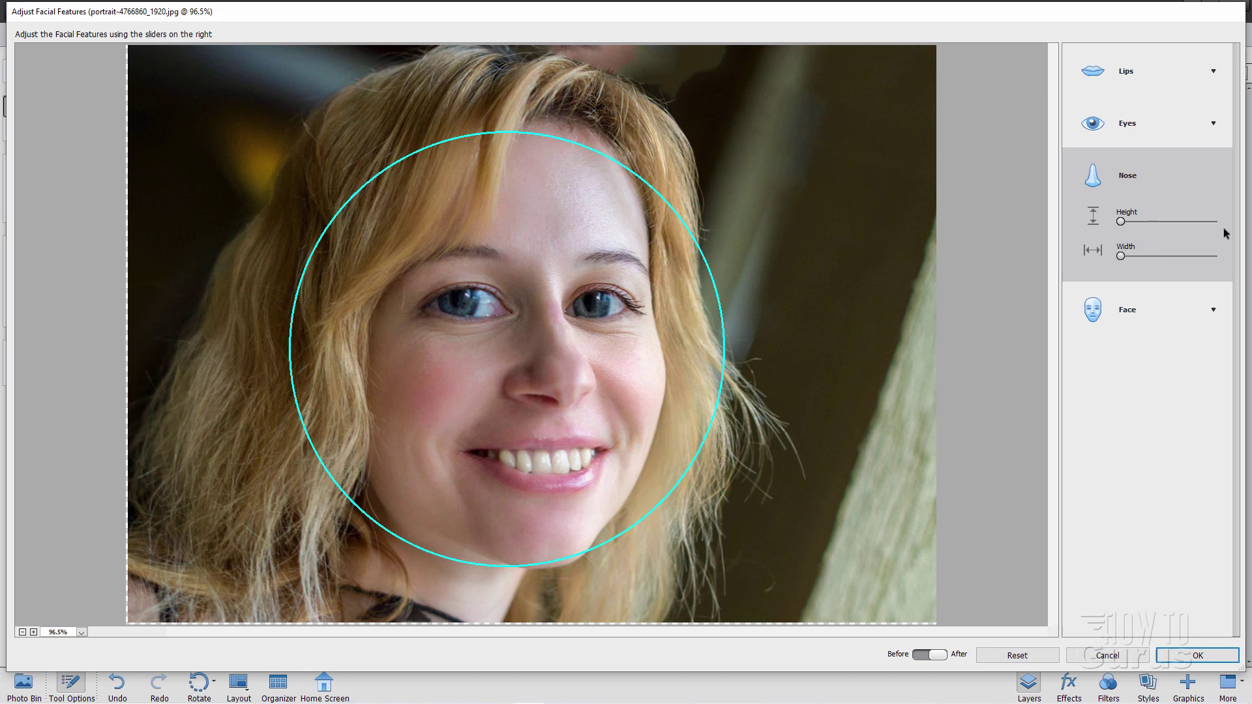
- Reduce the chin height, set jawbone shape to minimum and forehead height and face width to maximum, and apply the facial adjustments
left_click(1138, 312)
left_click_drag(1168, 377, 1101, 352)
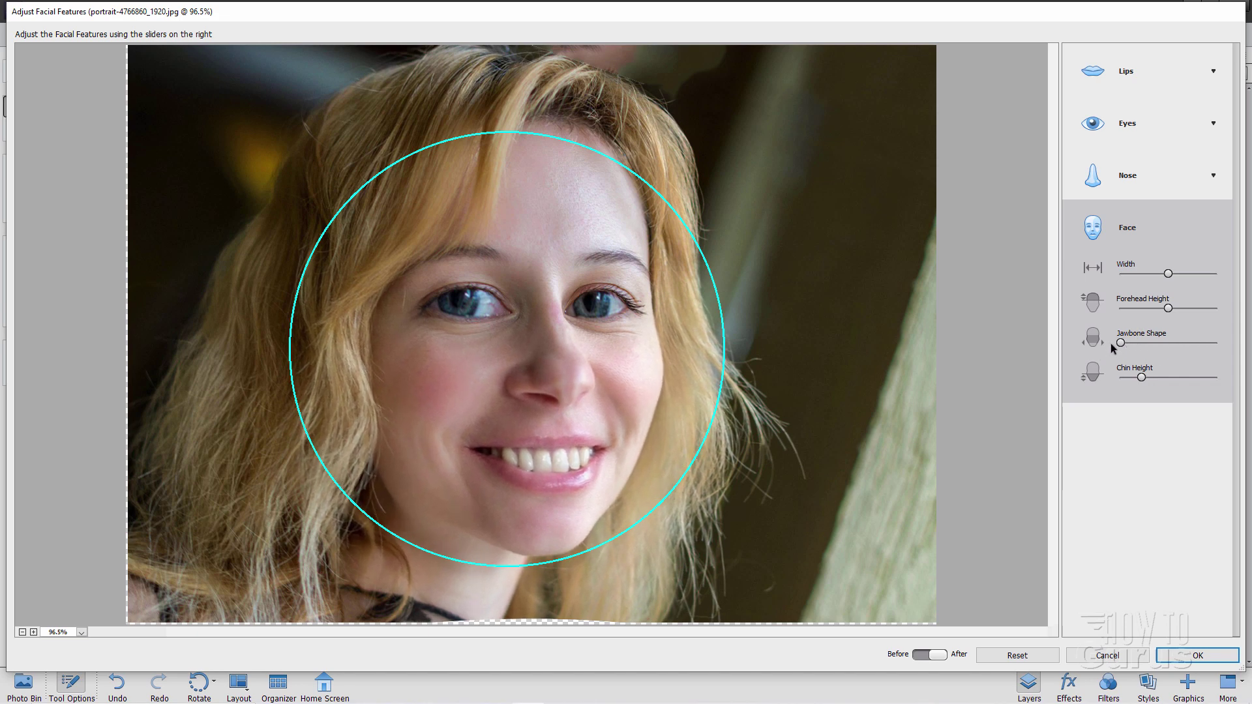
left_click_drag(1168, 308, 1217, 321)
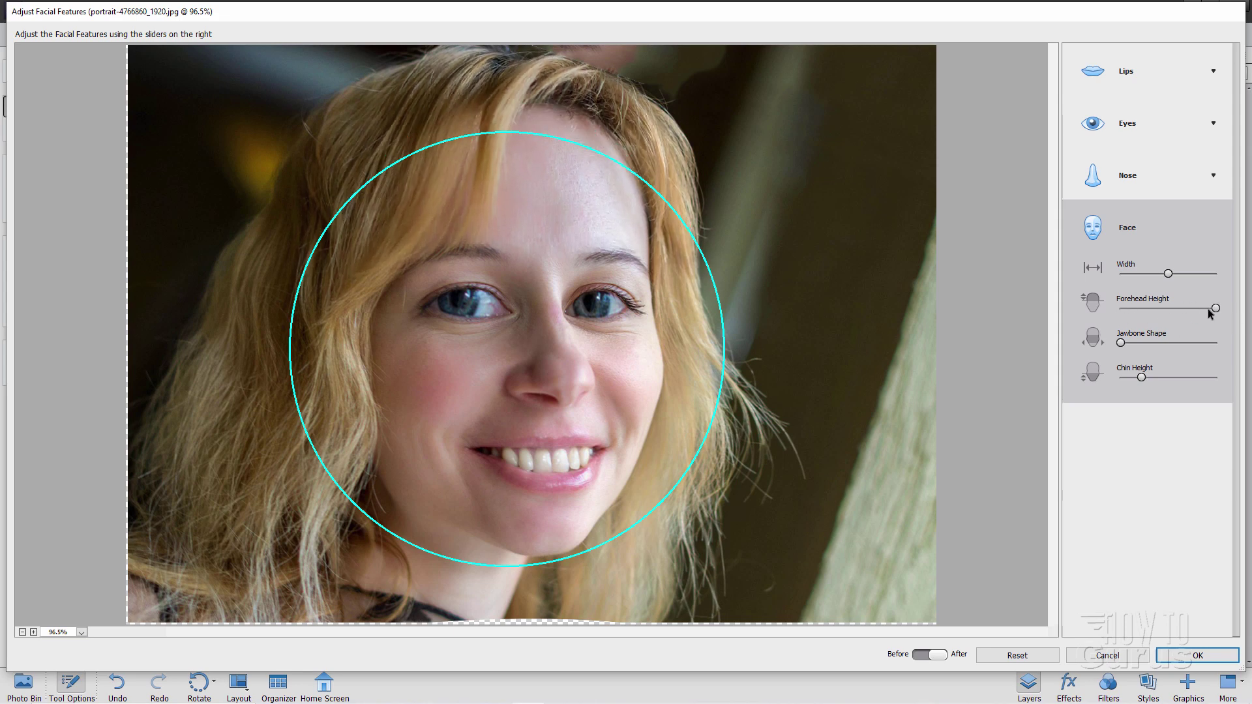
left_click_drag(1168, 274, 1234, 275)
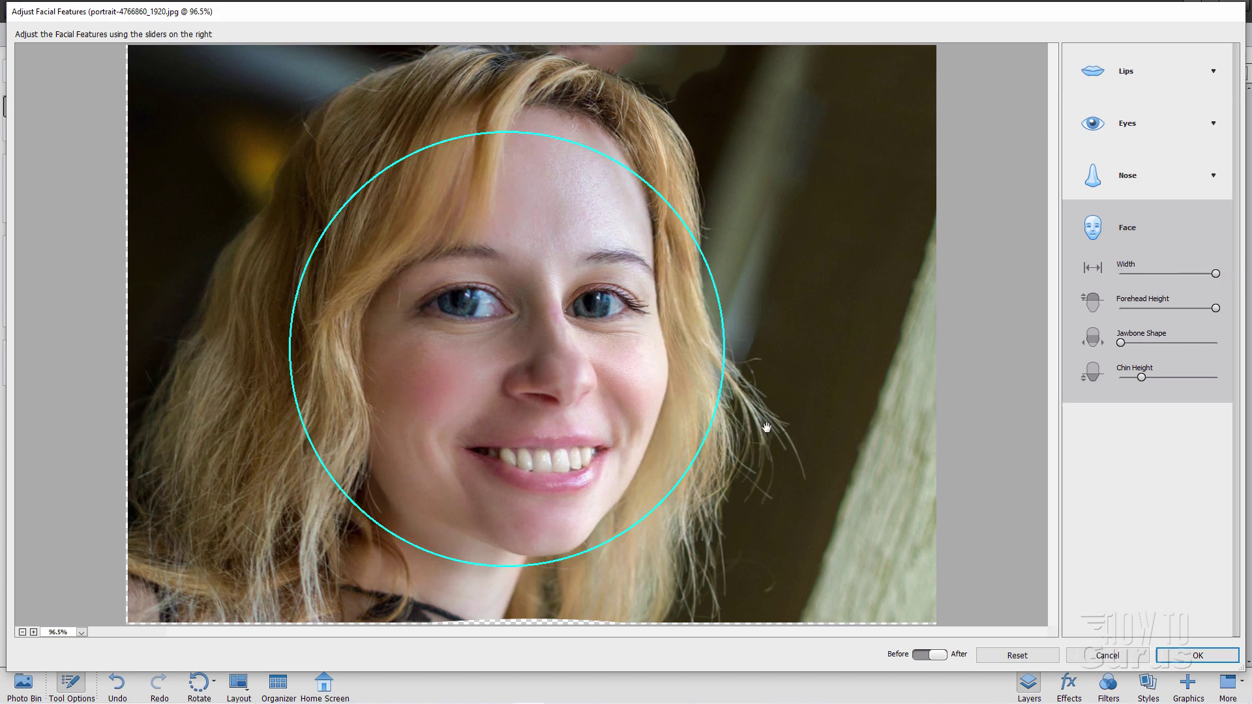
left_click(1187, 656)
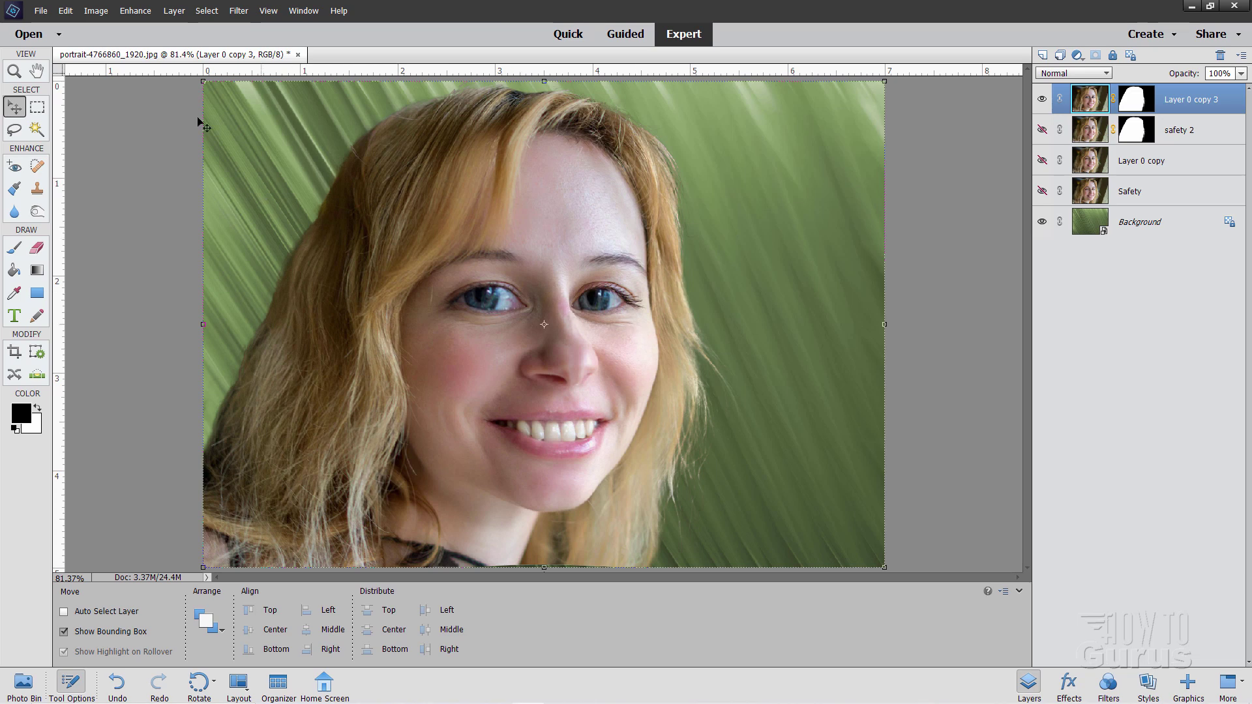
left_click(135, 10)
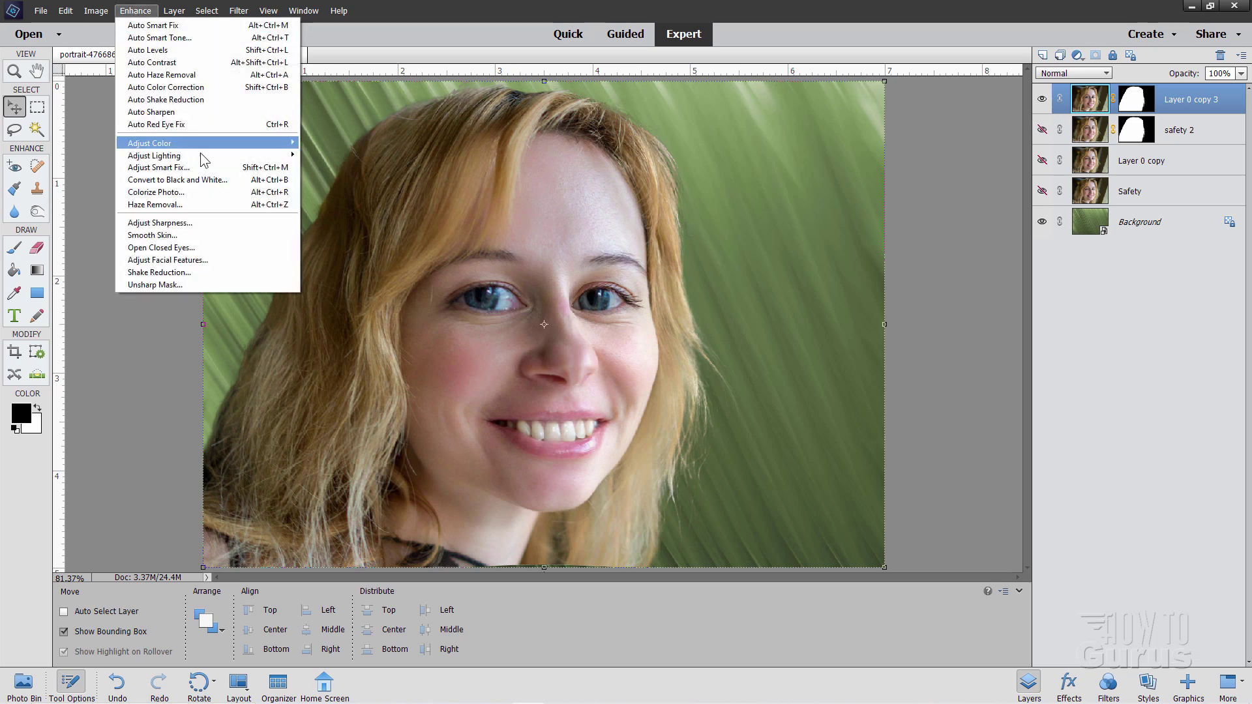
left_click(160, 260)
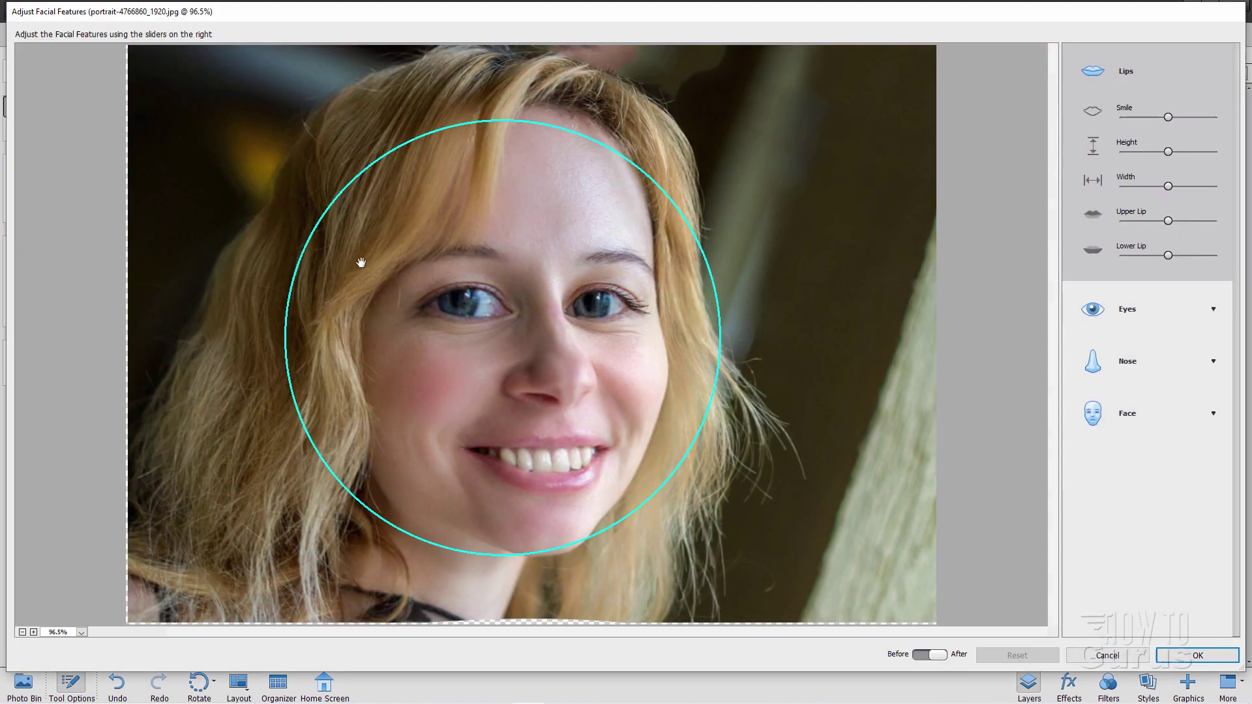
left_click(1131, 314)
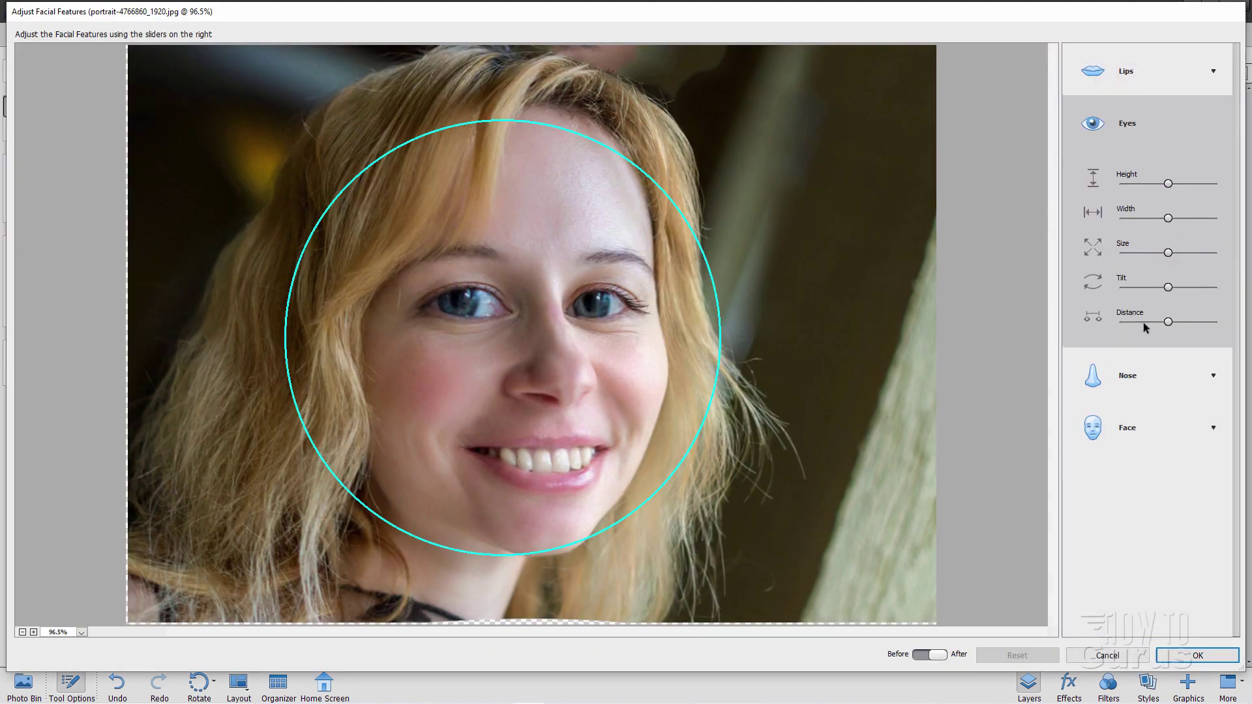
mouse_move(1169, 254)
left_mouse_down()
mouse_move(1216, 253)
mouse_move(1163, 257)
left_mouse_up()
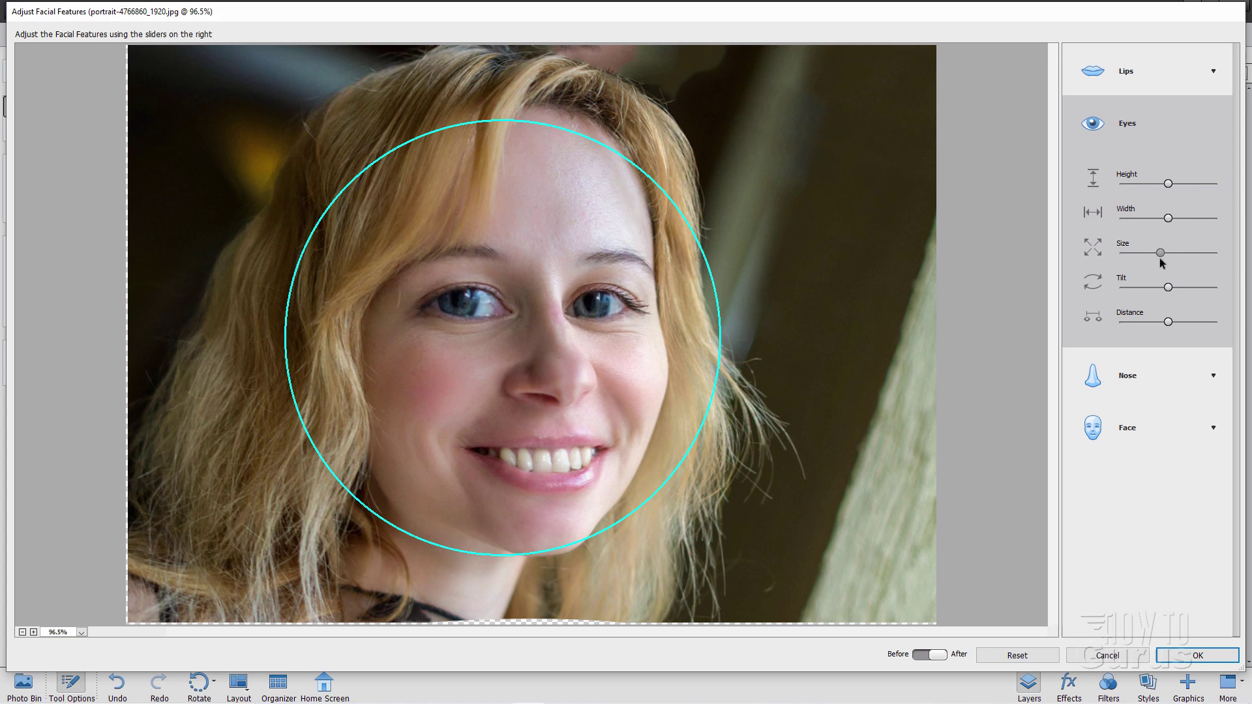
left_click(1127, 658)
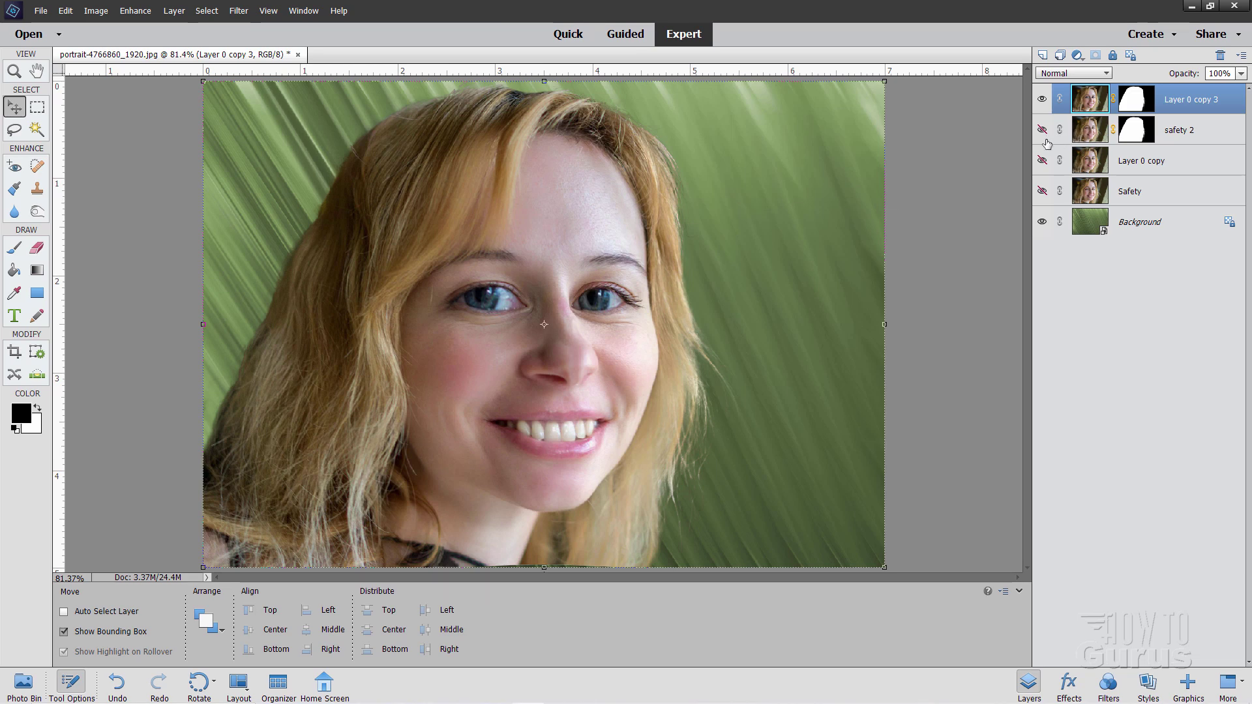
- Compare the adjusted face on Layer 0 copy 3 with the safety 2 layer by toggling their visibility
left_click(1041, 130)
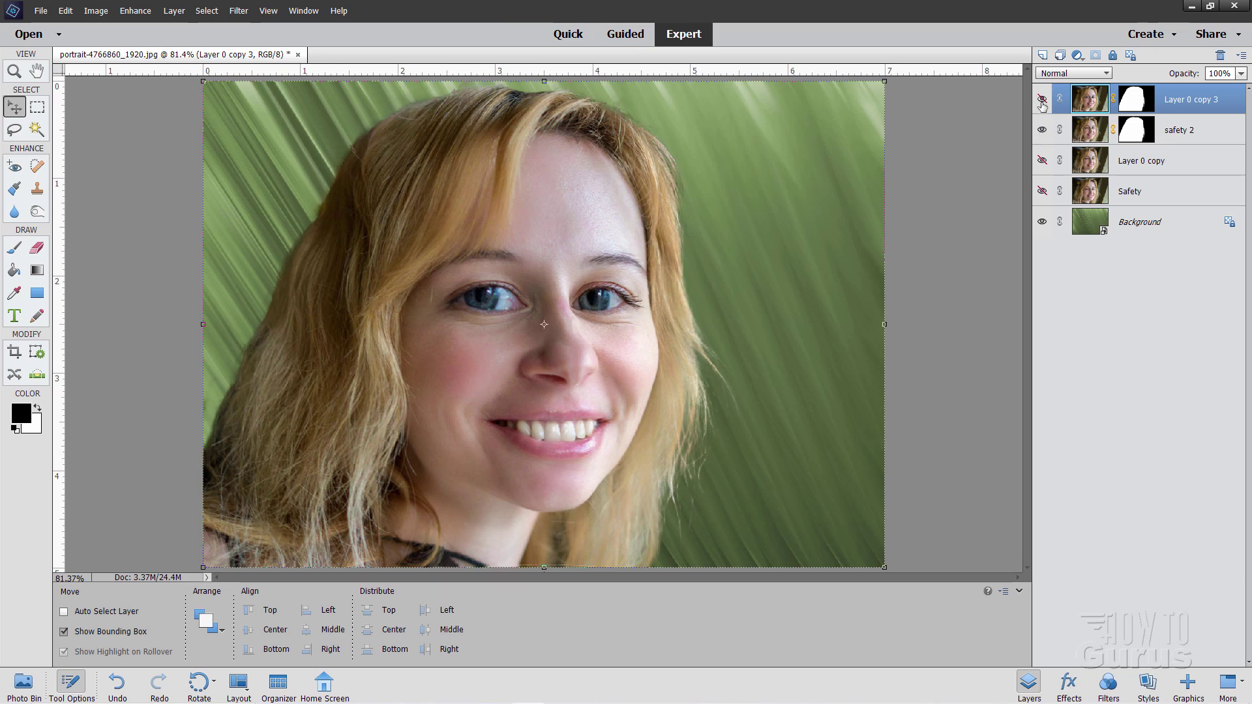
left_click(1042, 100)
left_click(1041, 101)
left_click(1042, 131)
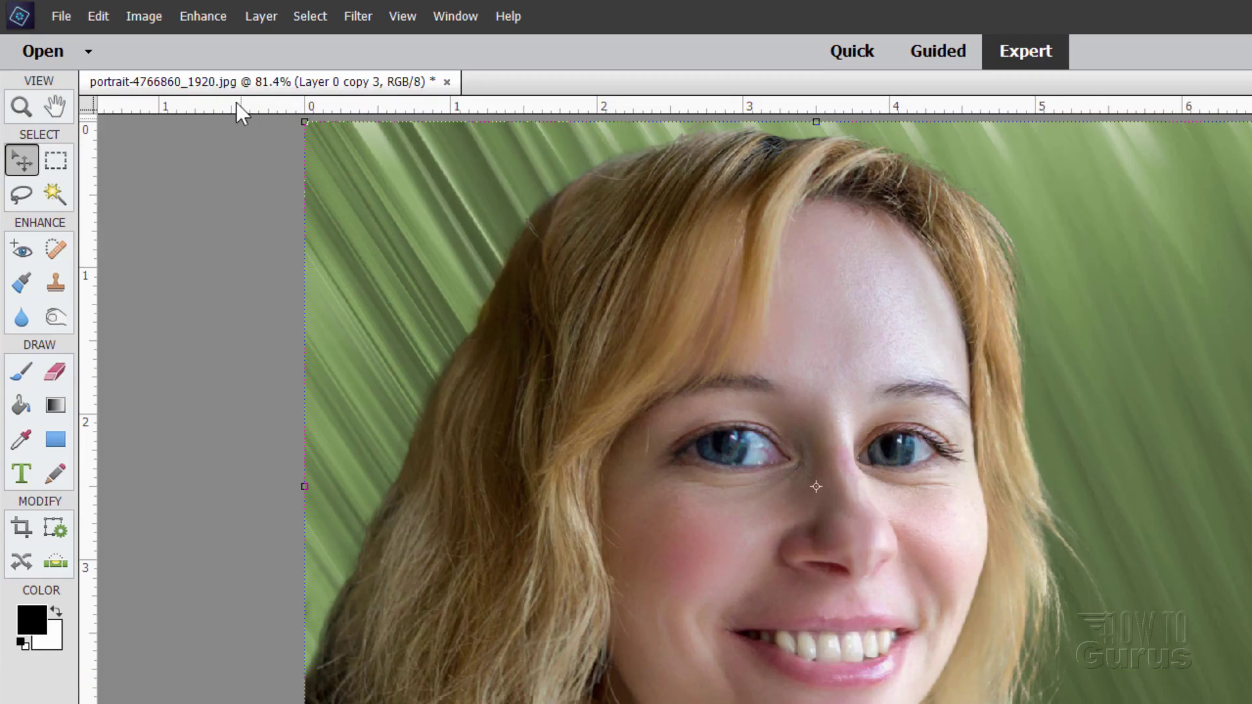
- Apply Smooth Skin to the face on Layer 0 copy 3 with smoothness at maximum
left_click(209, 18)
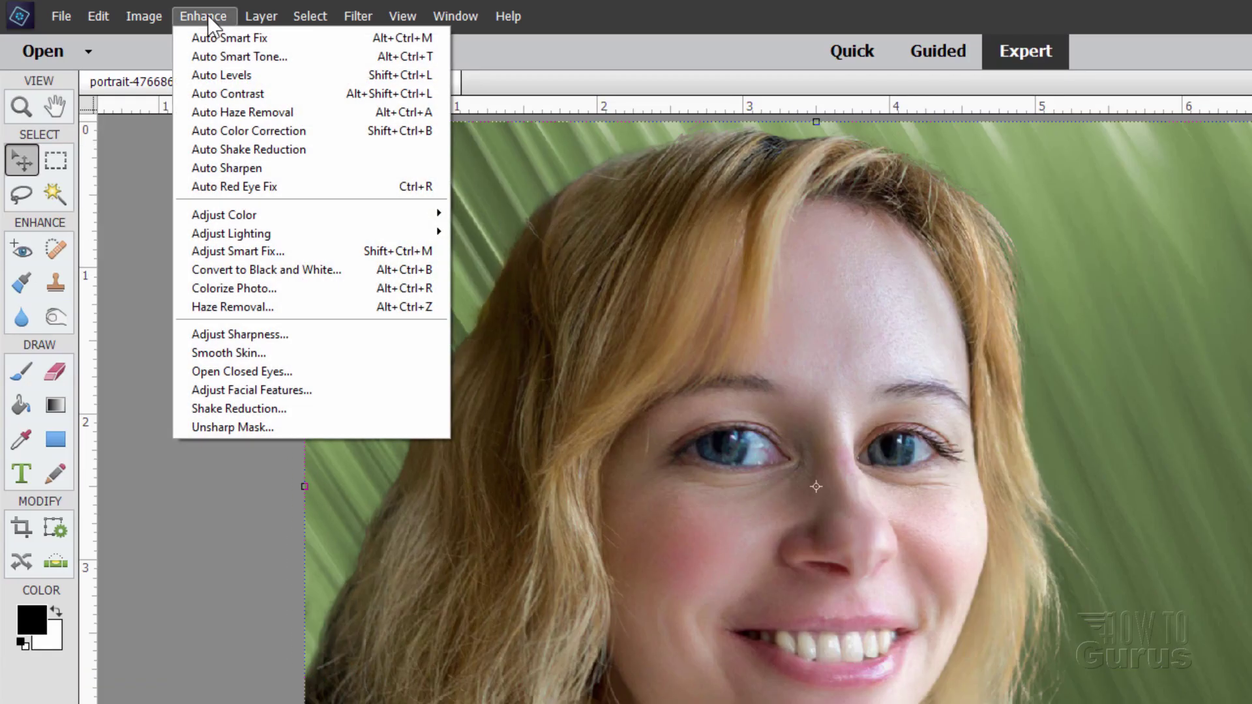
left_click(263, 355)
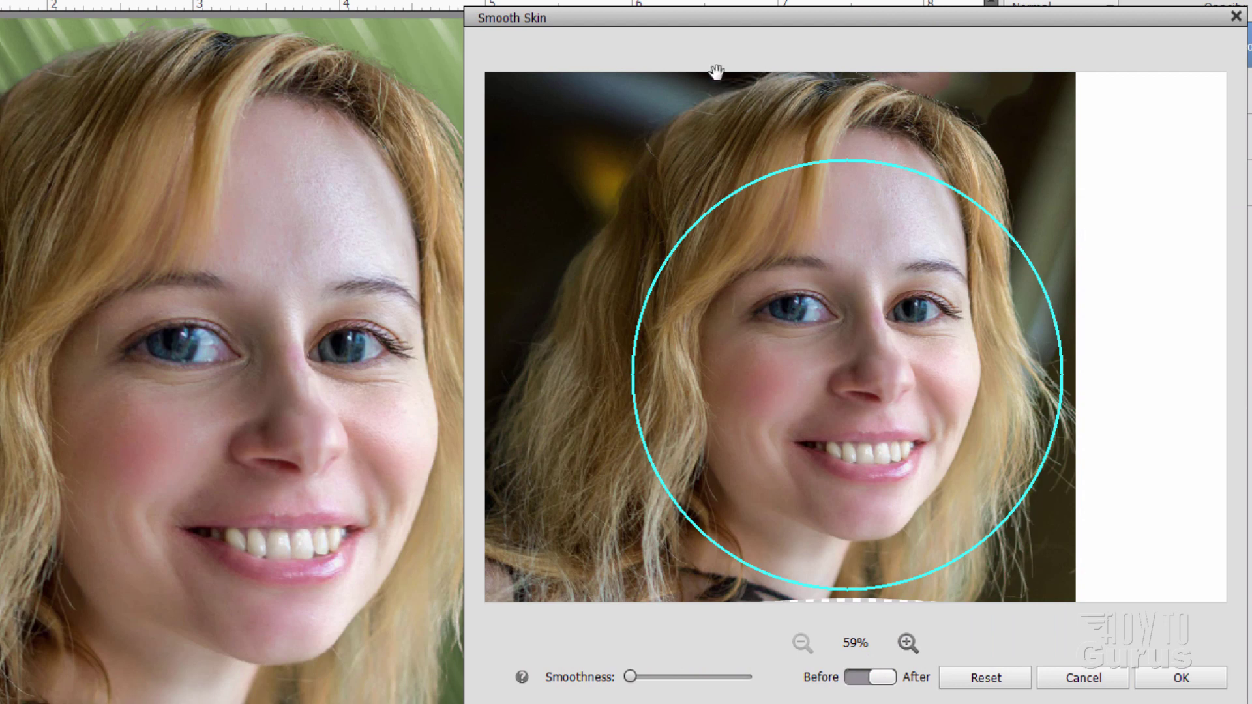
left_click_drag(707, 20, 674, 21)
left_click_drag(596, 680, 773, 684)
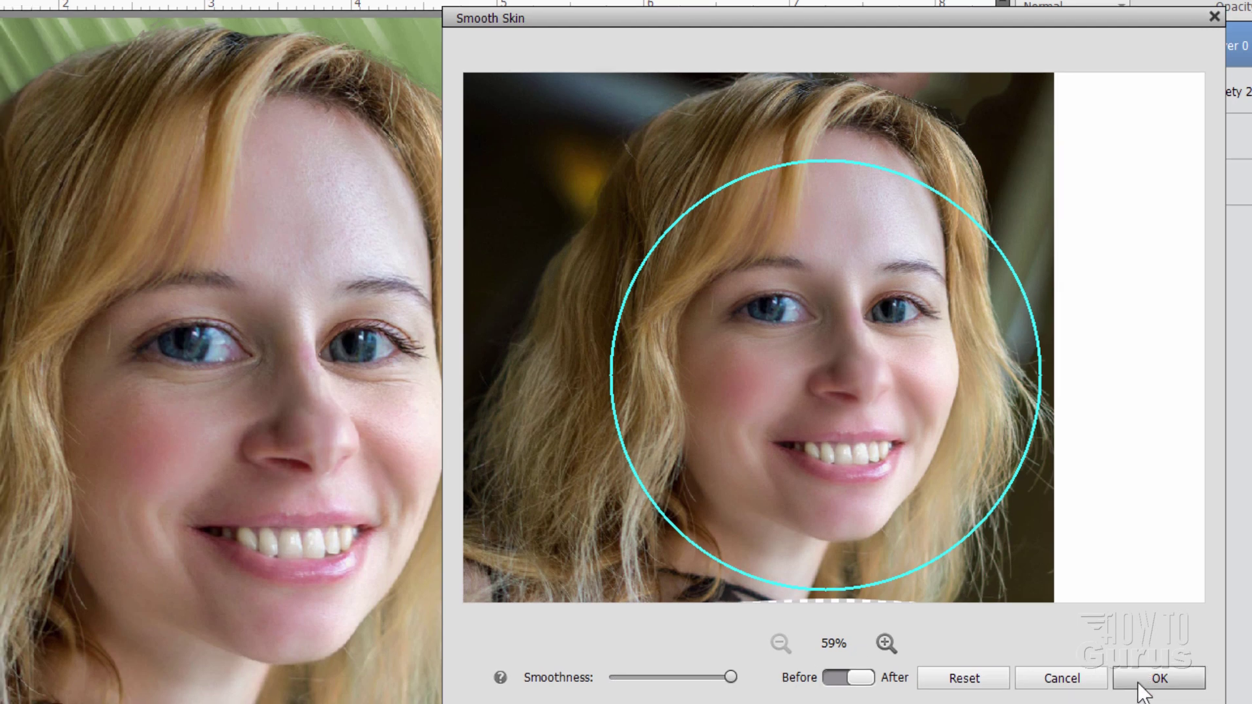
left_click(1148, 679)
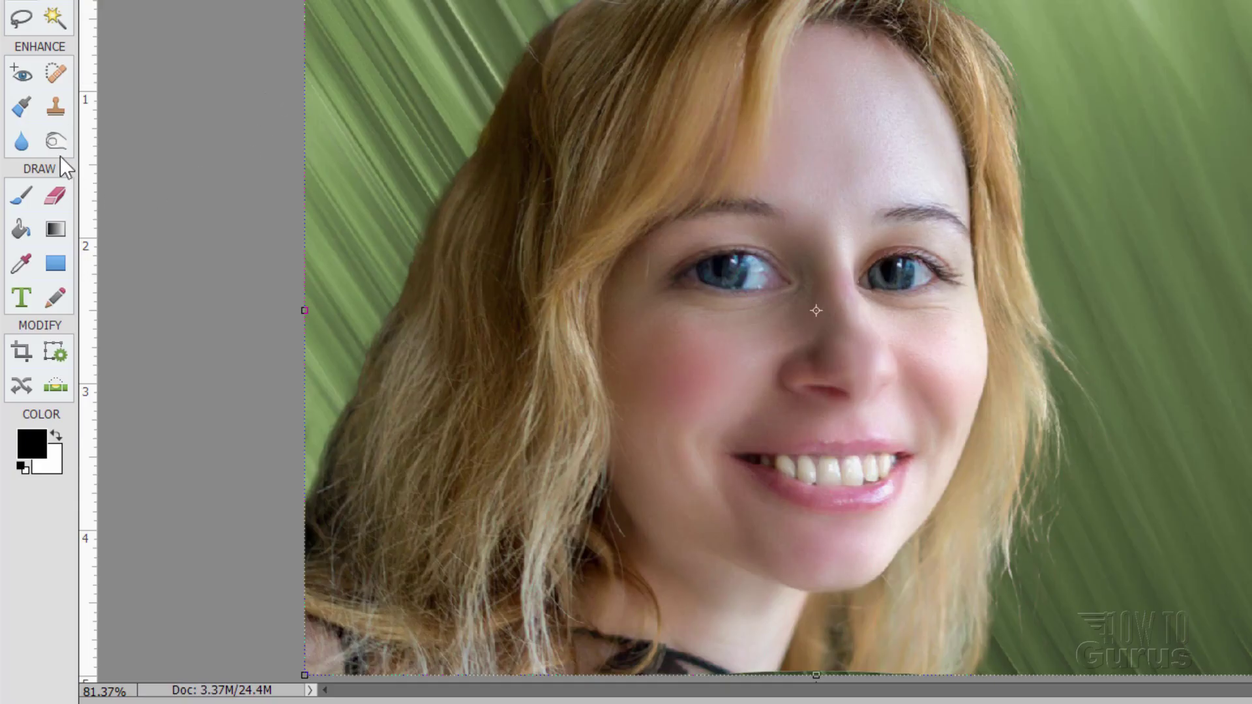
- Apply Smooth Skin a second time to the same face, again at maximum smoothness
left_click(21, 142)
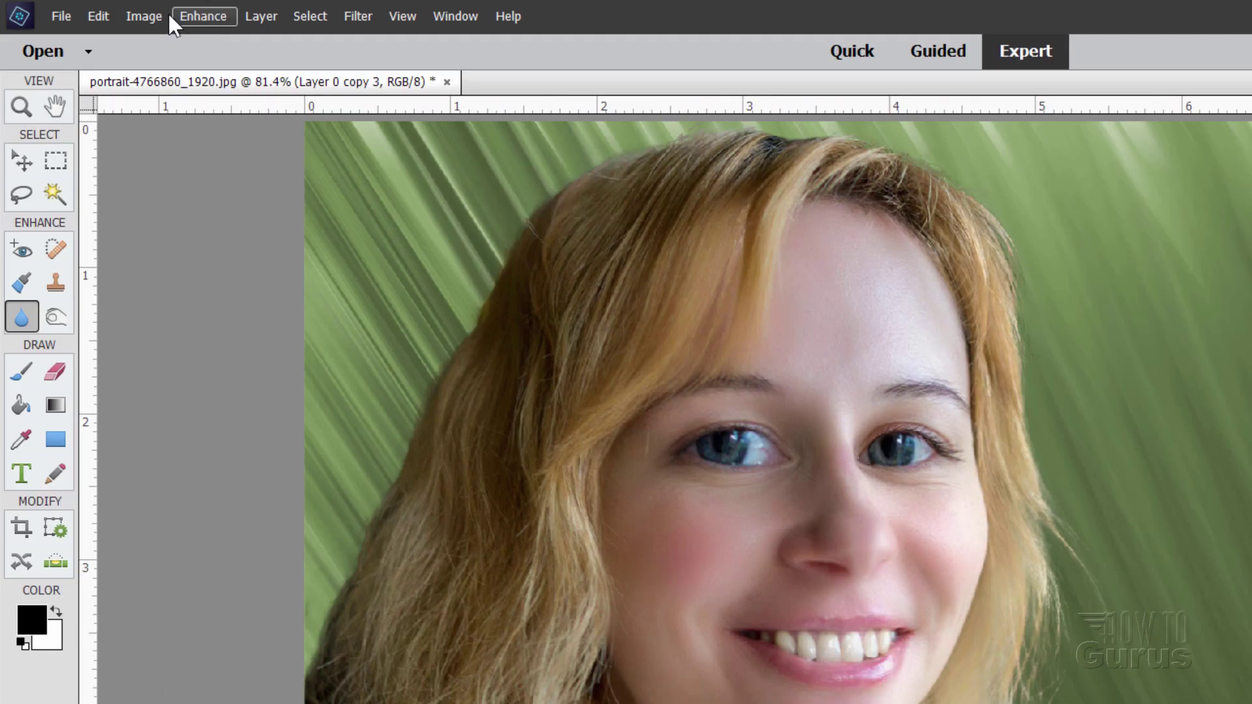
left_click(198, 17)
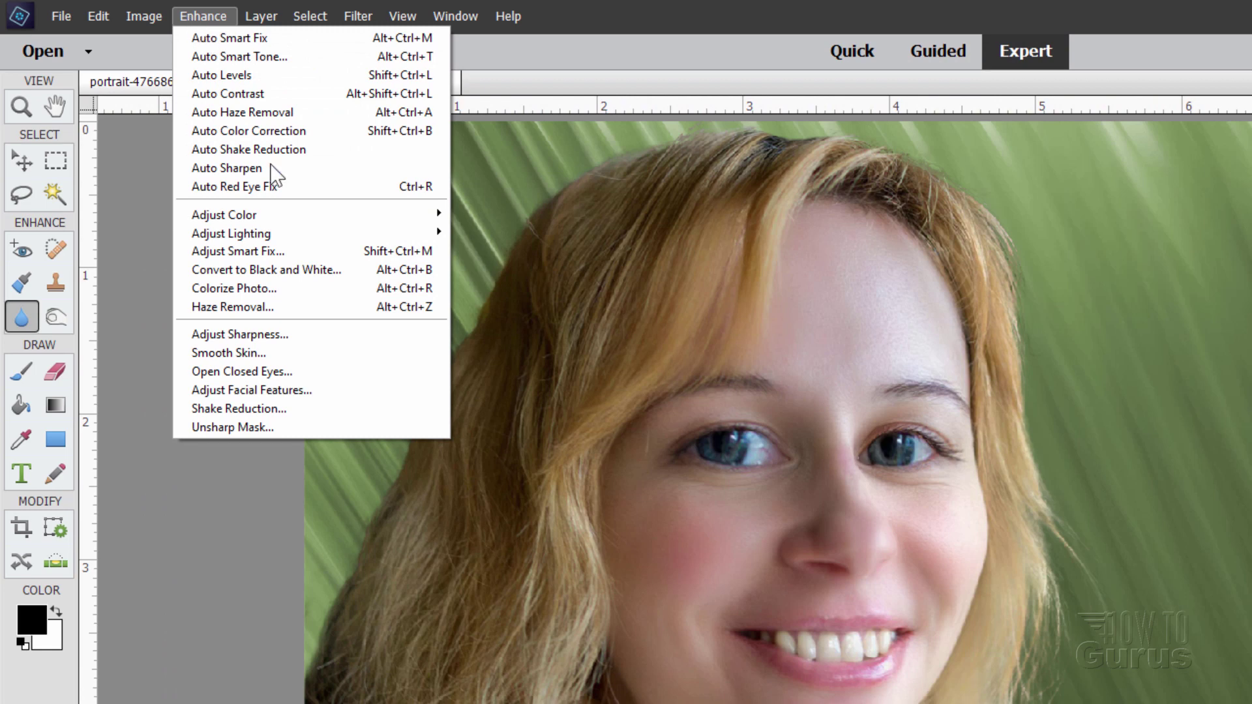
left_click(270, 354)
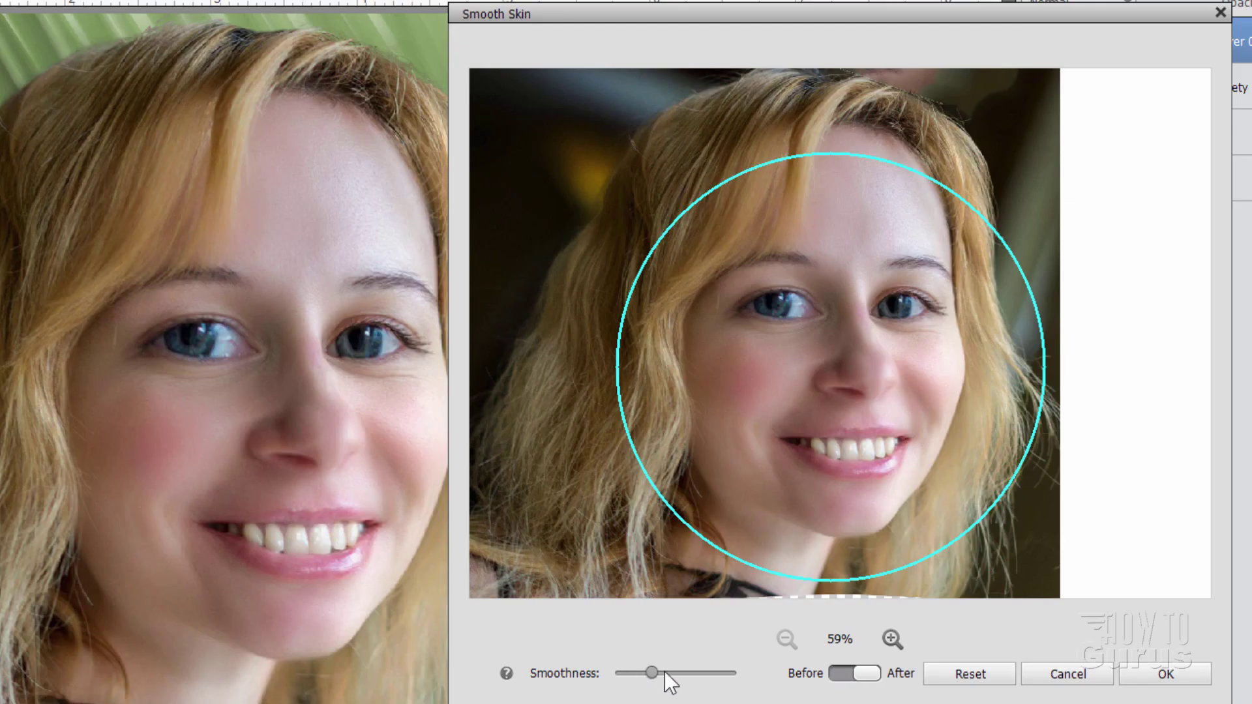
left_click_drag(652, 673, 735, 673)
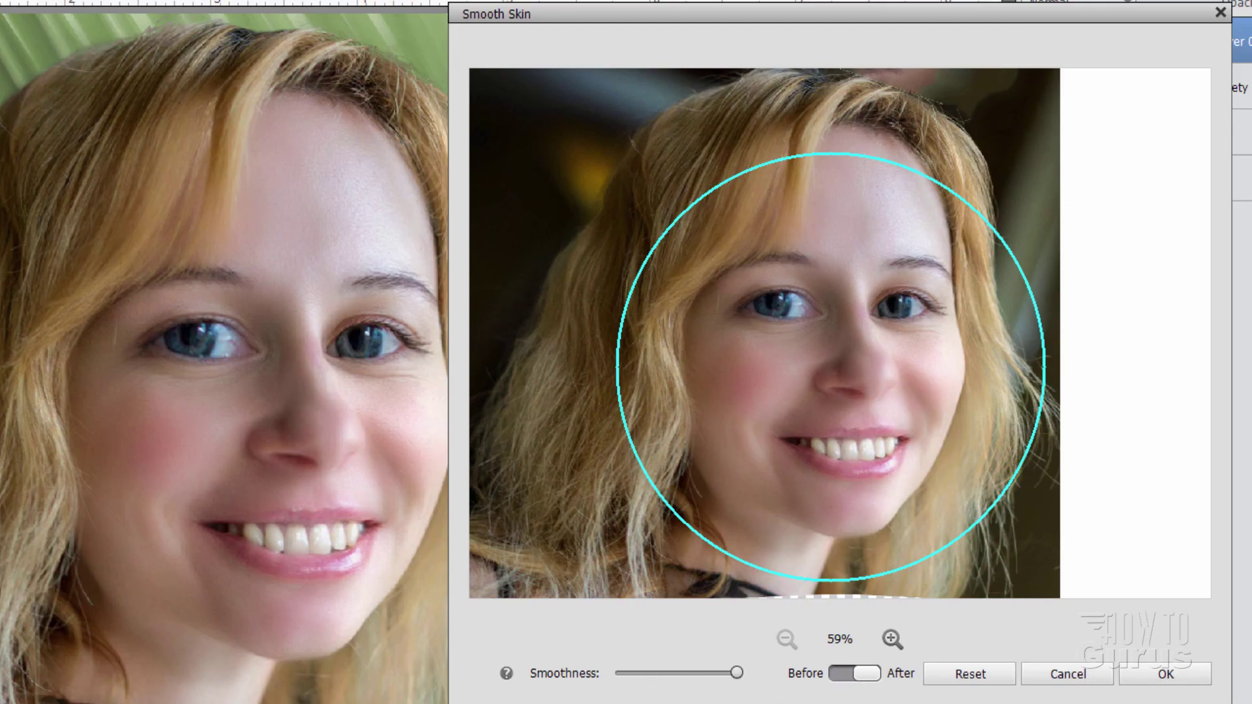
left_click(1165, 674)
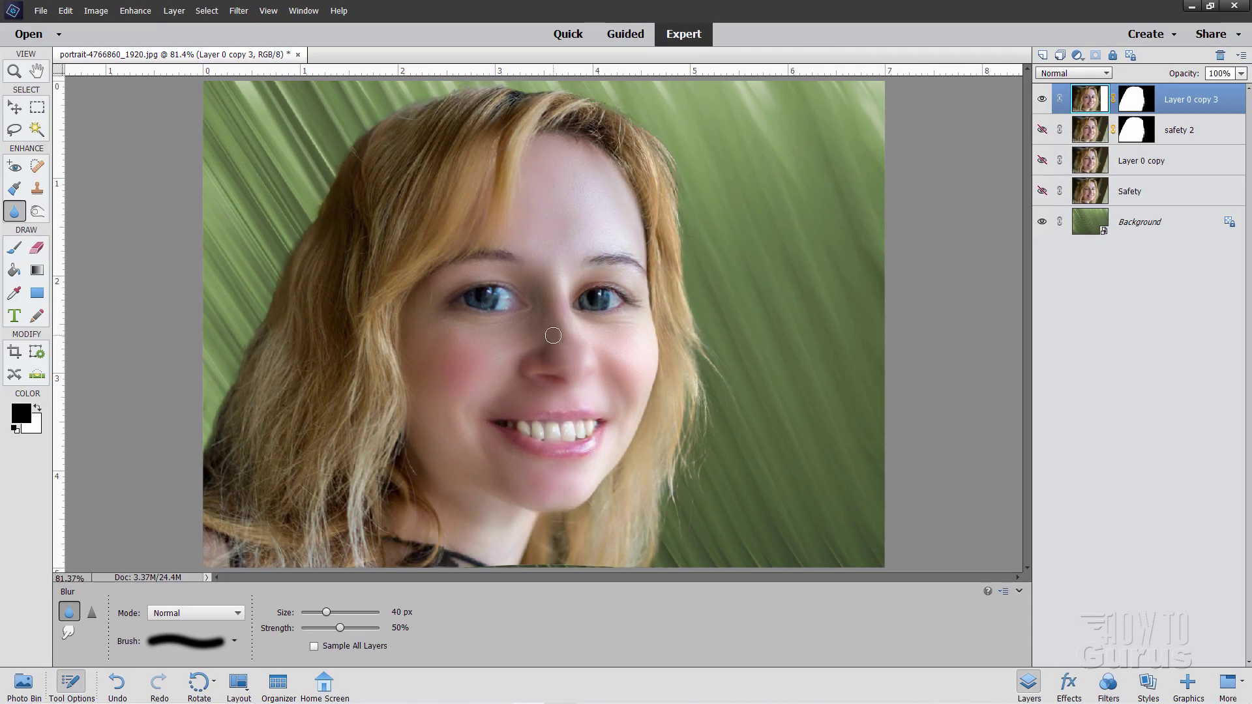
- Switch to the Move tool and duplicate Layer 0 copy 3 within the document
left_click(17, 110)
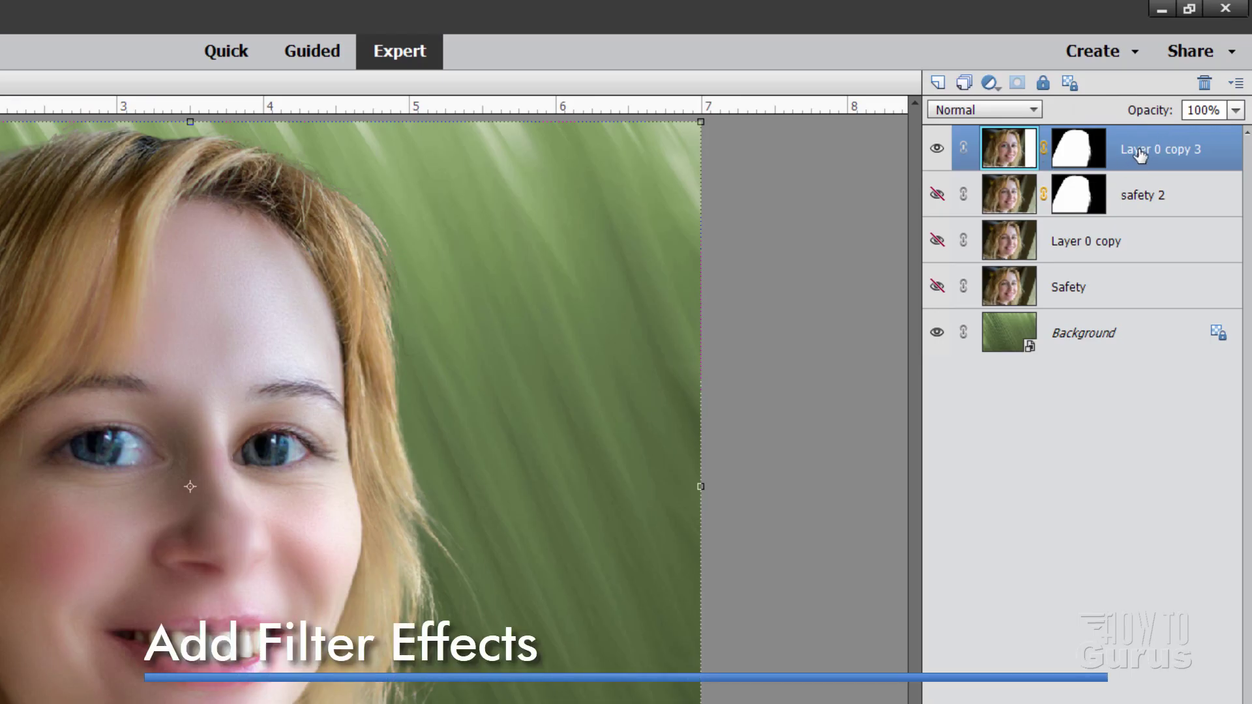
right_click(1139, 154)
left_click(1160, 216)
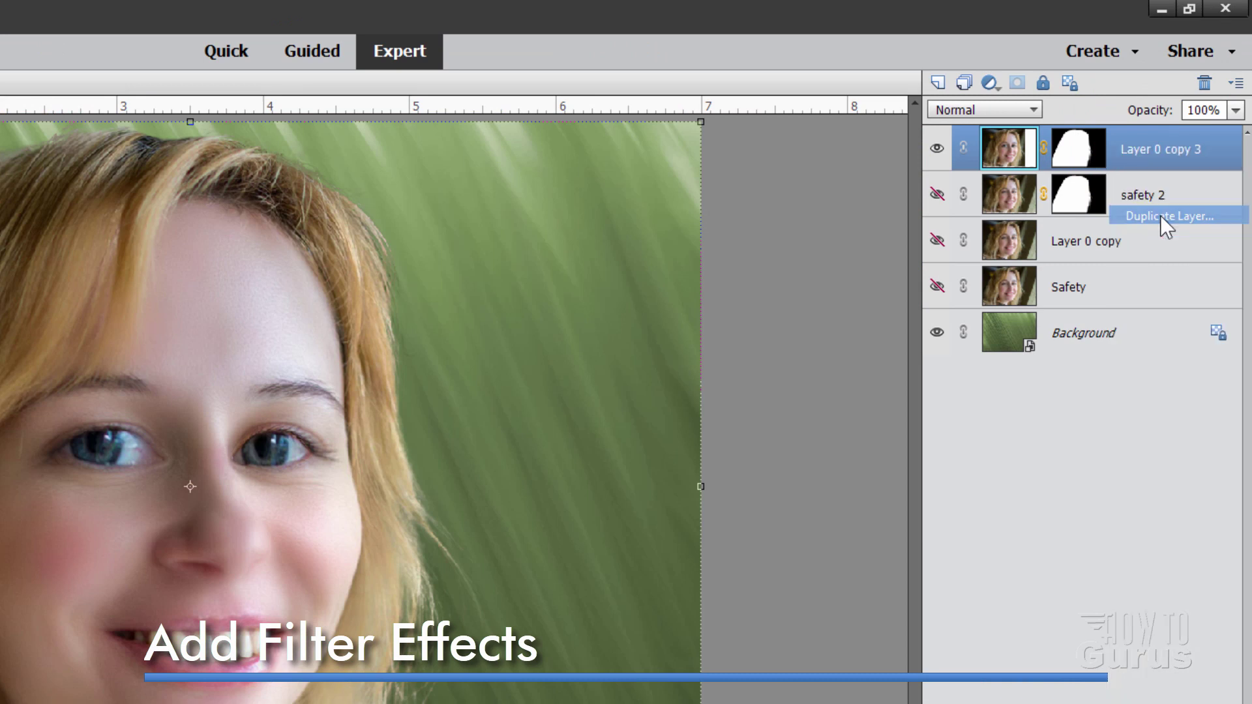
left_click(489, 320)
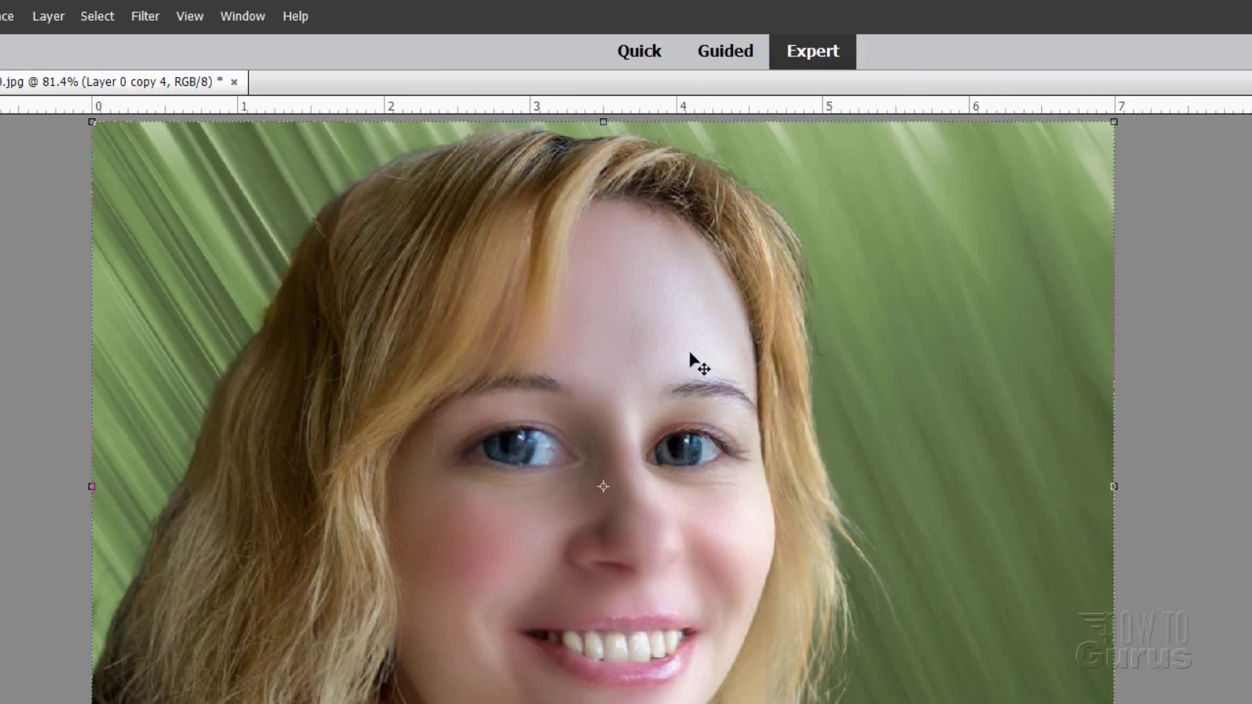
- Apply Poster Edges to Layer 0 copy 4 with edge thickness 10, edge intensity 1 and posterization 1, and set the layer's blend mode to Screen
left_click(146, 19)
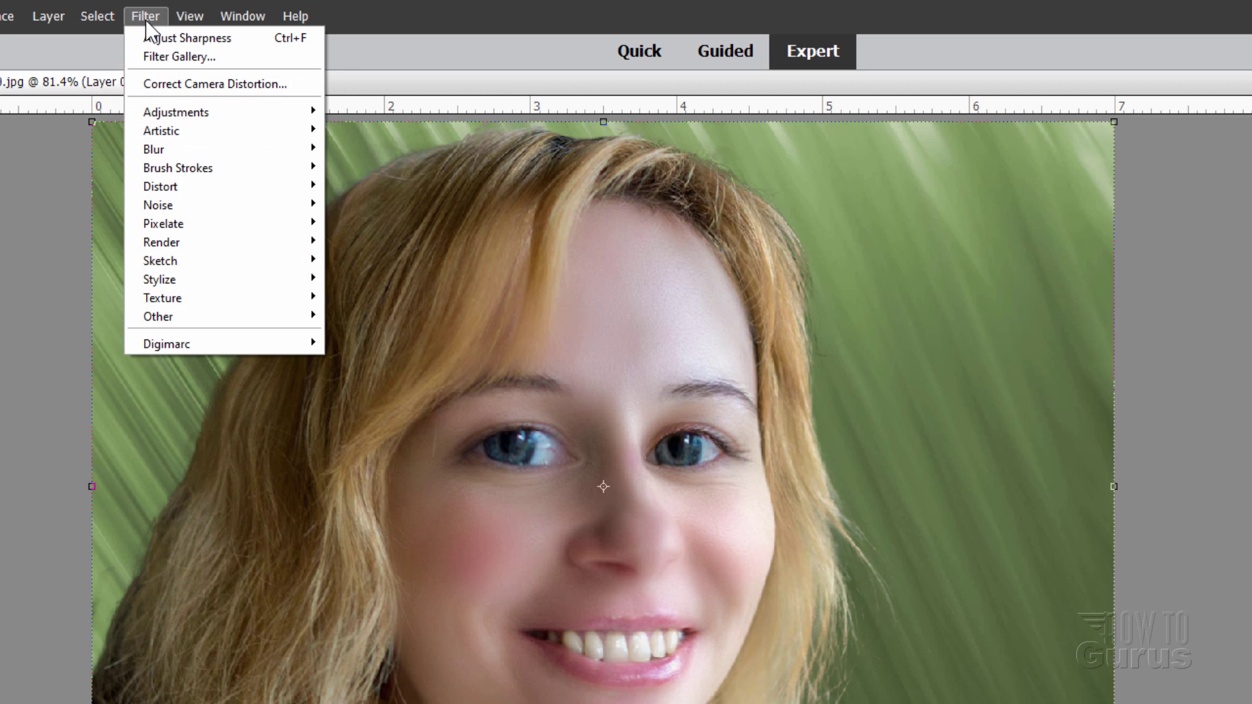
left_click(157, 57)
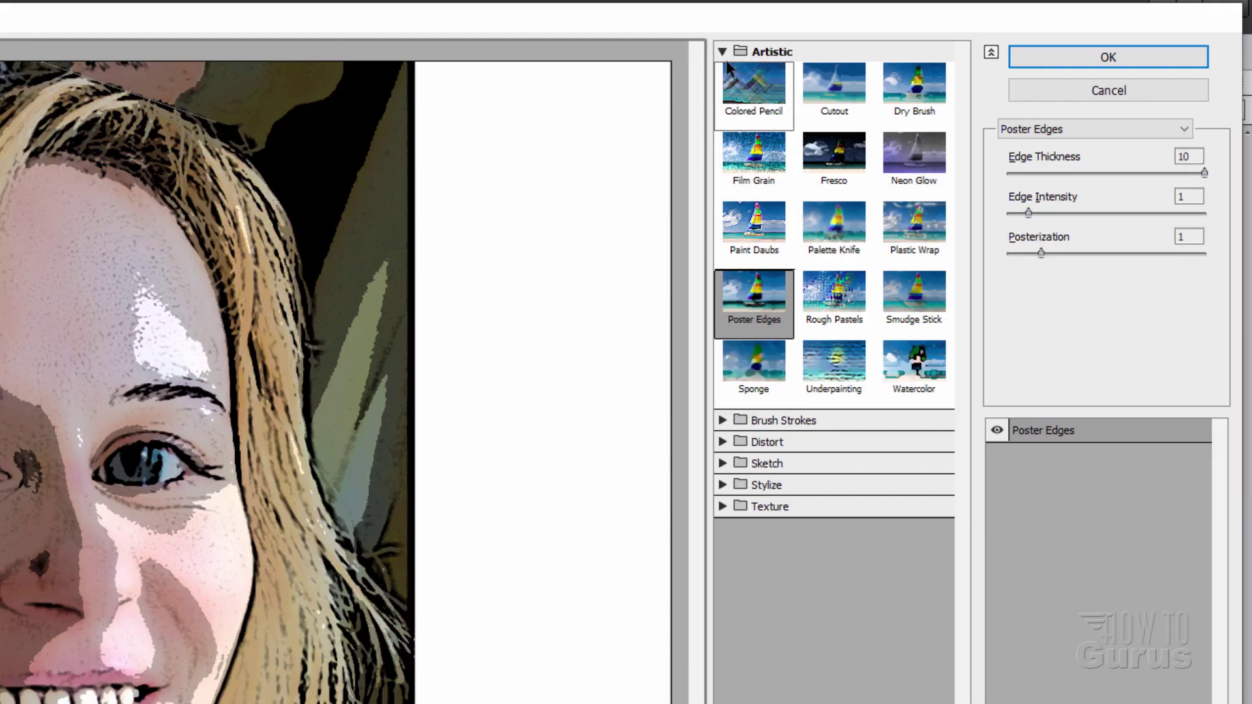
left_click(919, 37)
left_click(724, 53)
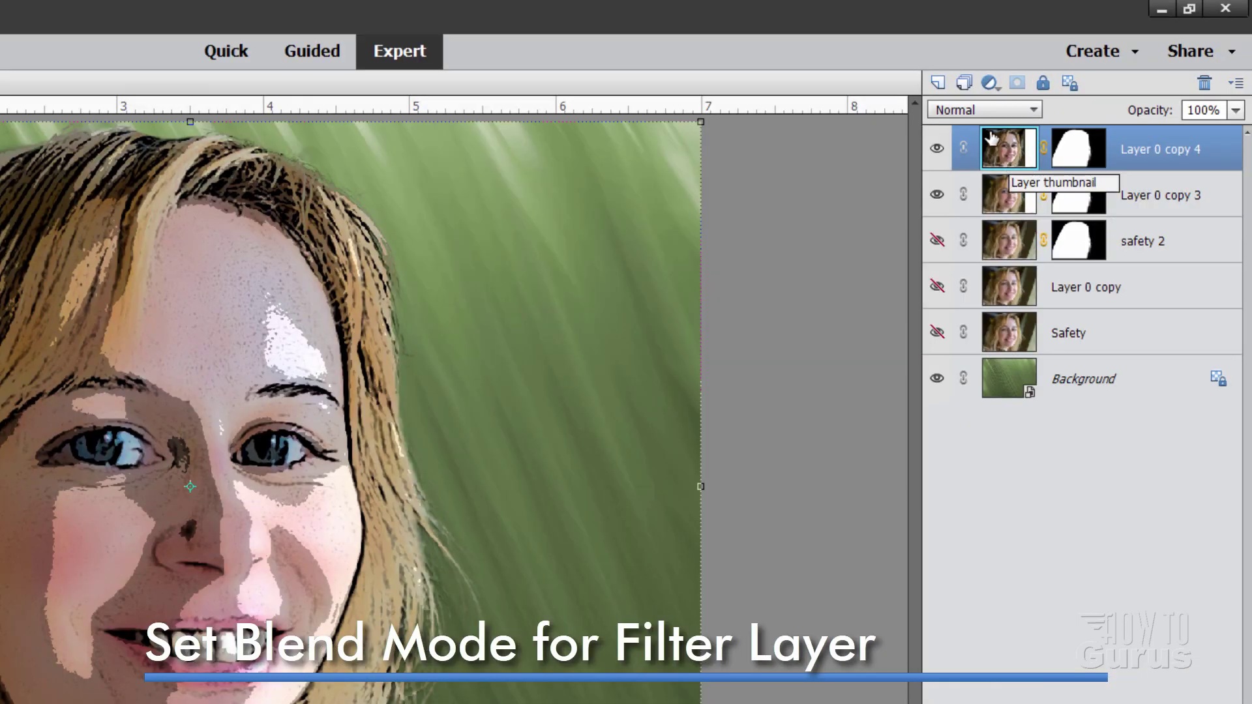
left_click(1064, 73)
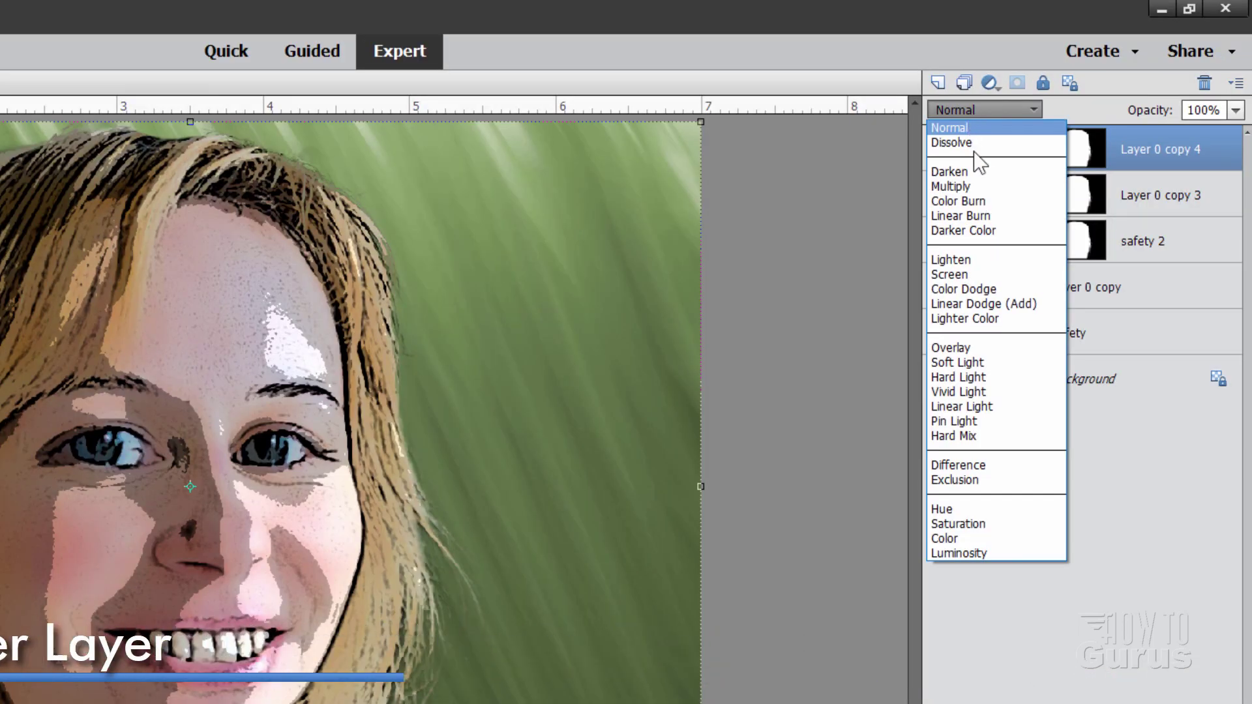
left_click(985, 274)
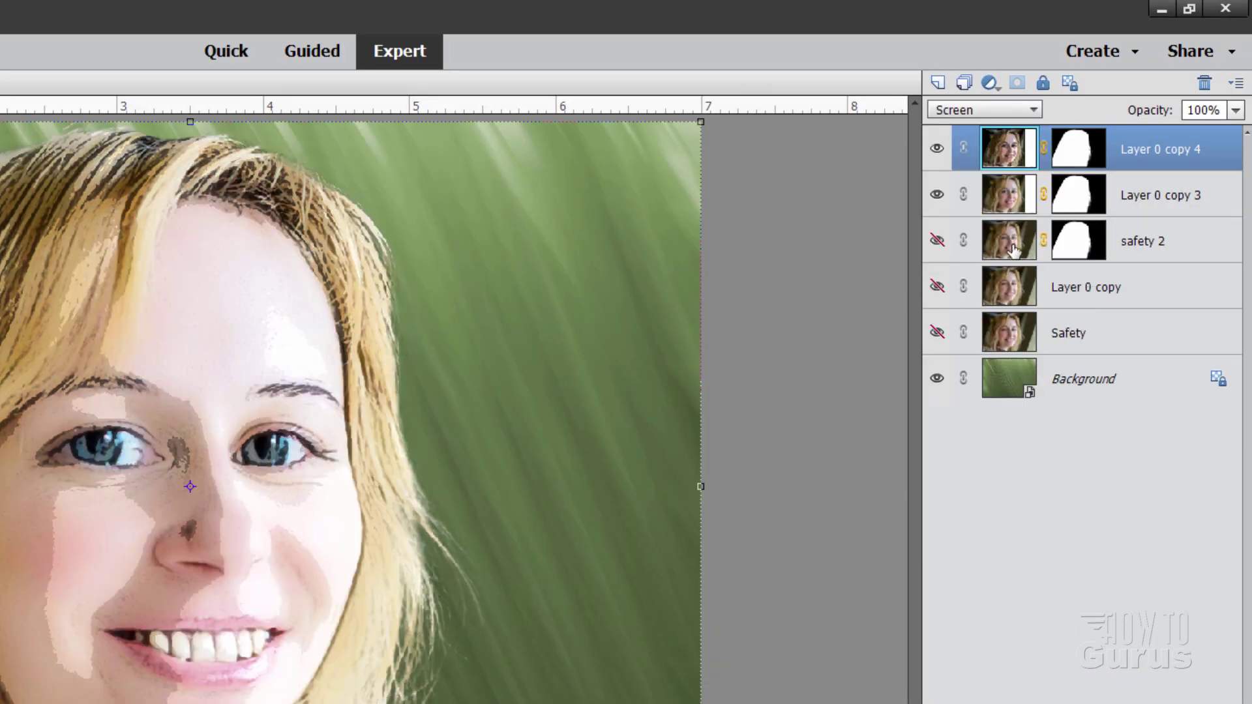
- Compare the portrait with and without the poster-edge effect by toggling the visibility of Layer 0 copy 4
left_click(937, 149)
left_click(937, 150)
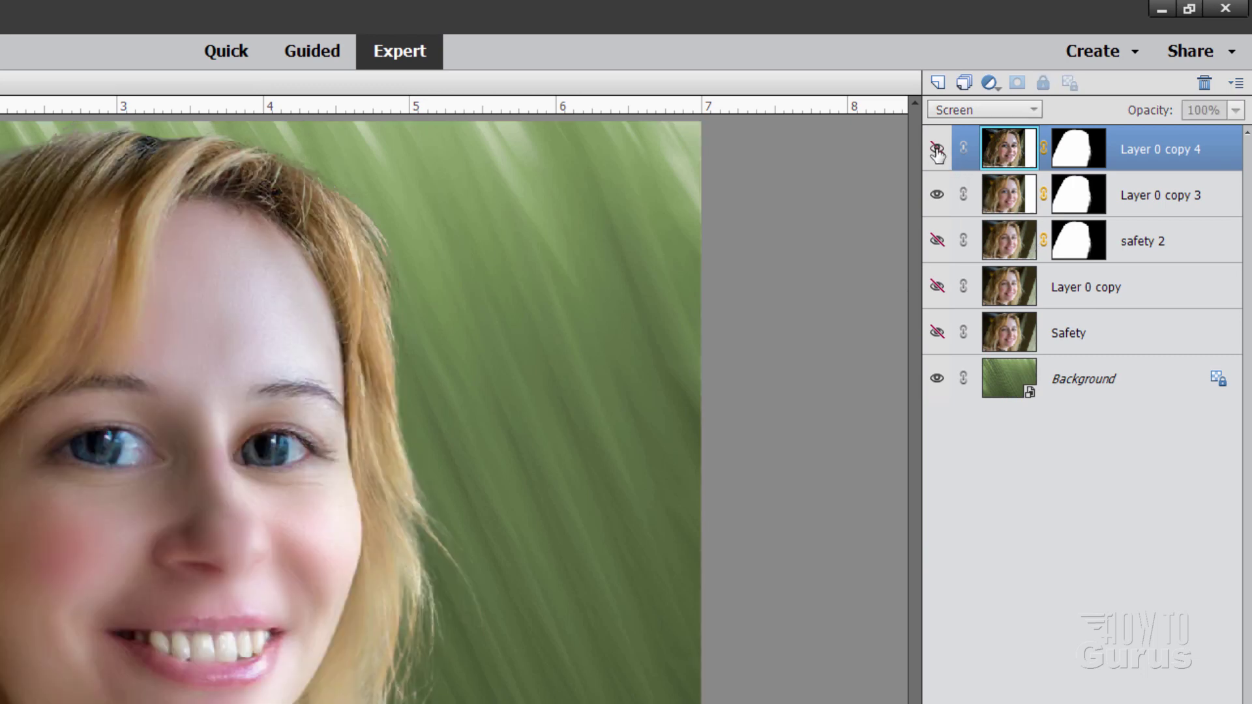
left_click(938, 150)
left_click(937, 150)
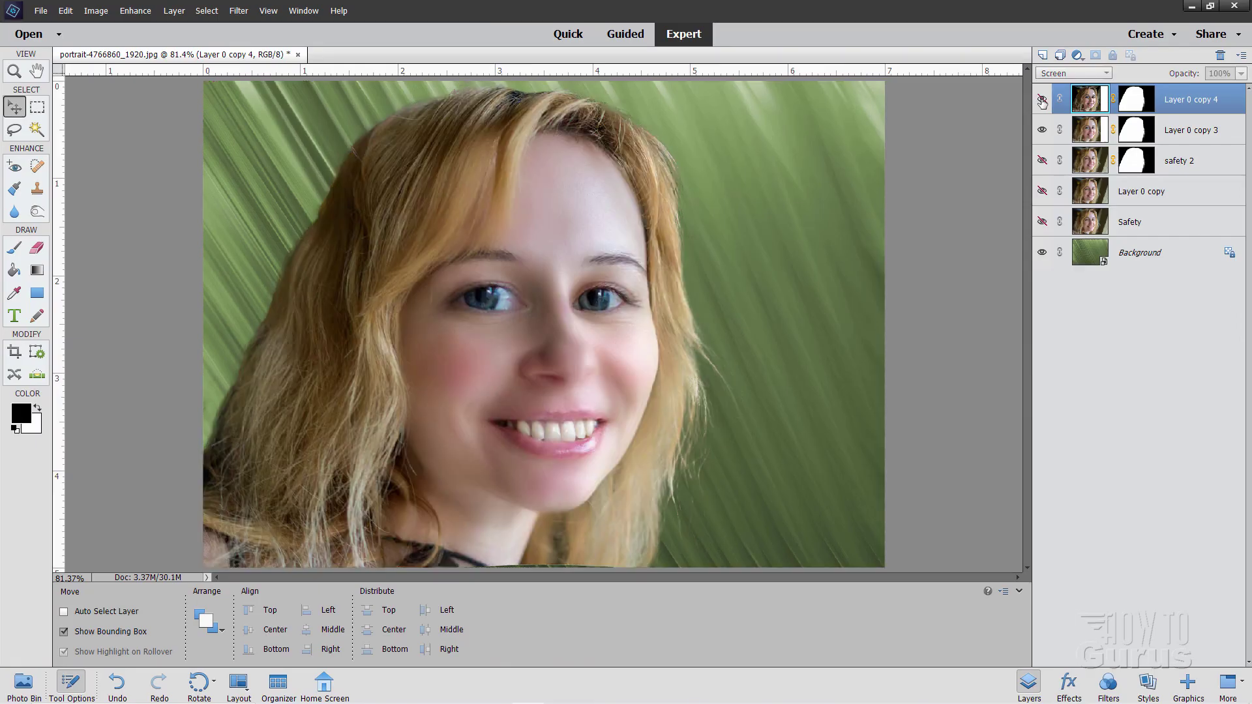
left_click(1042, 100)
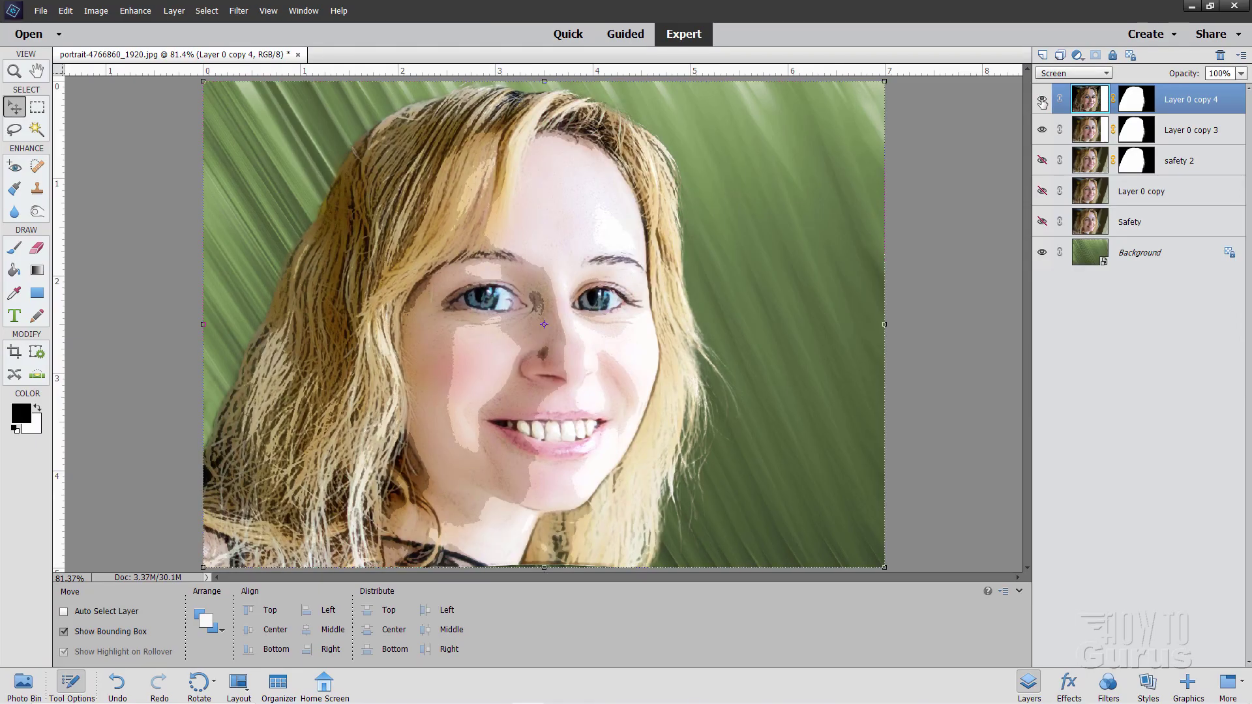
left_click(1042, 100)
left_click(1042, 100)
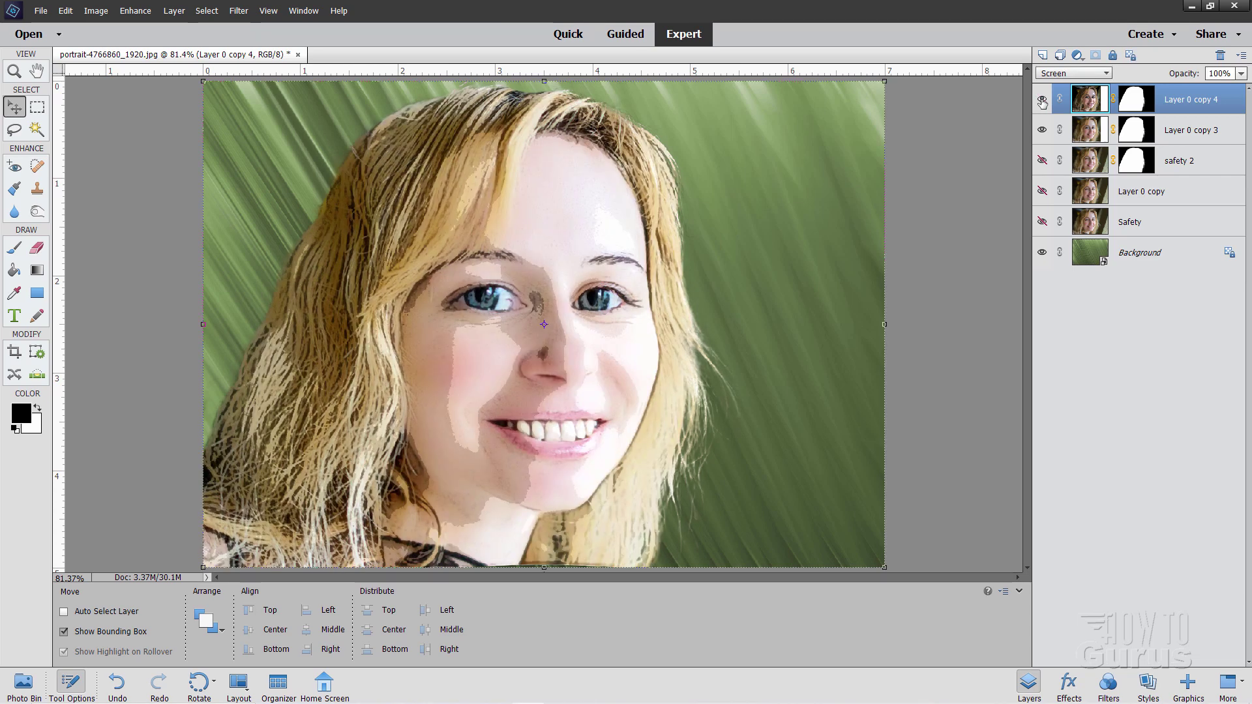
left_click(1042, 100)
left_click(1042, 100)
- Duplicate Layer 0 copy 3 within the document and move the duplicate to the top of the layer stack
left_click(1159, 127)
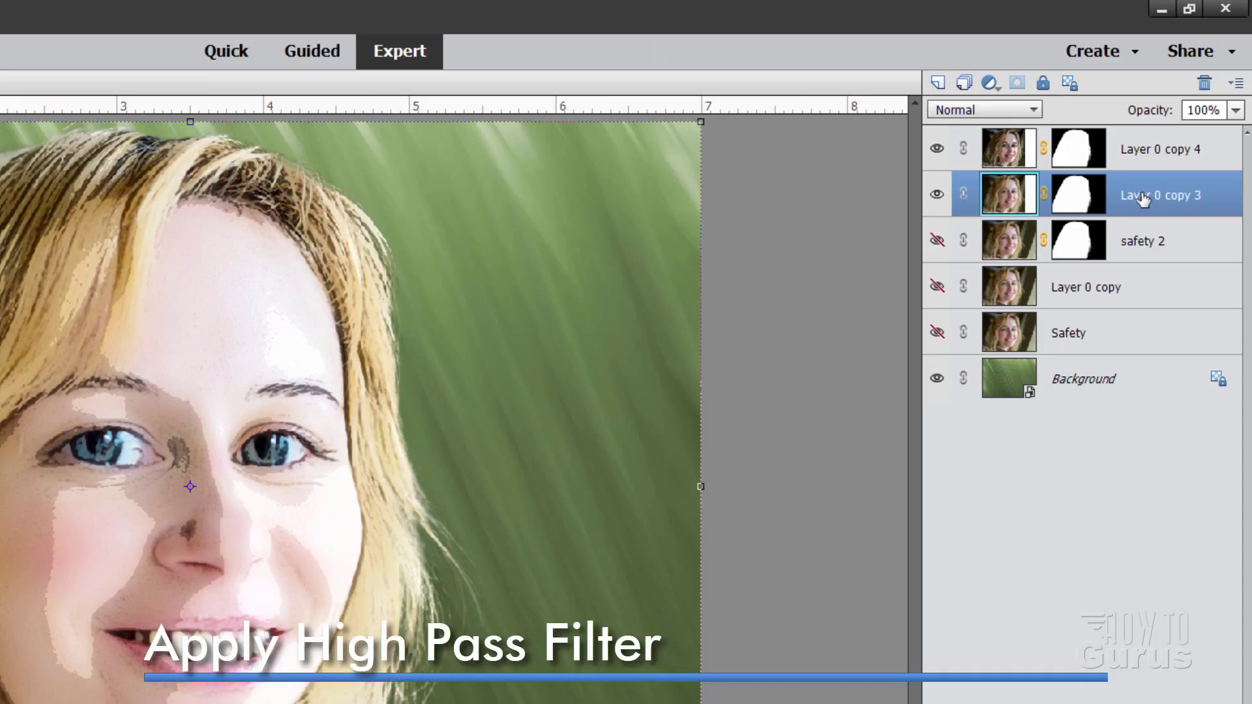
right_click(1177, 131)
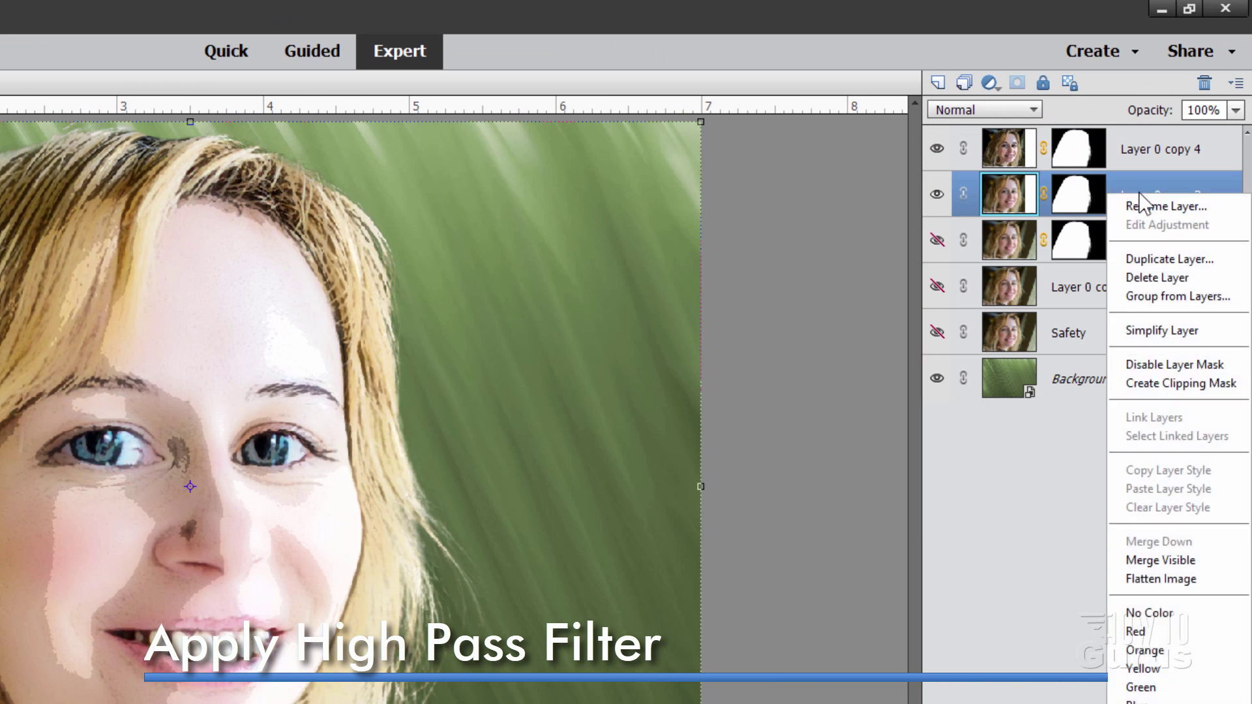
left_click(1157, 259)
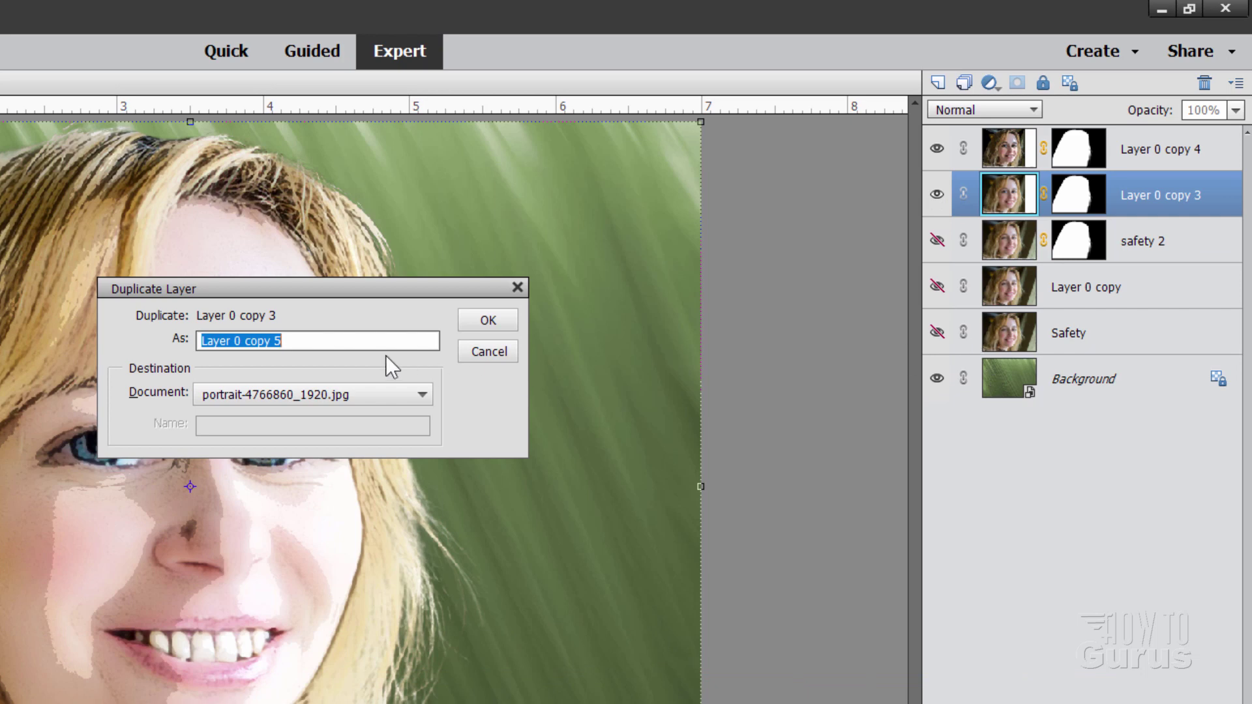
left_click(489, 322)
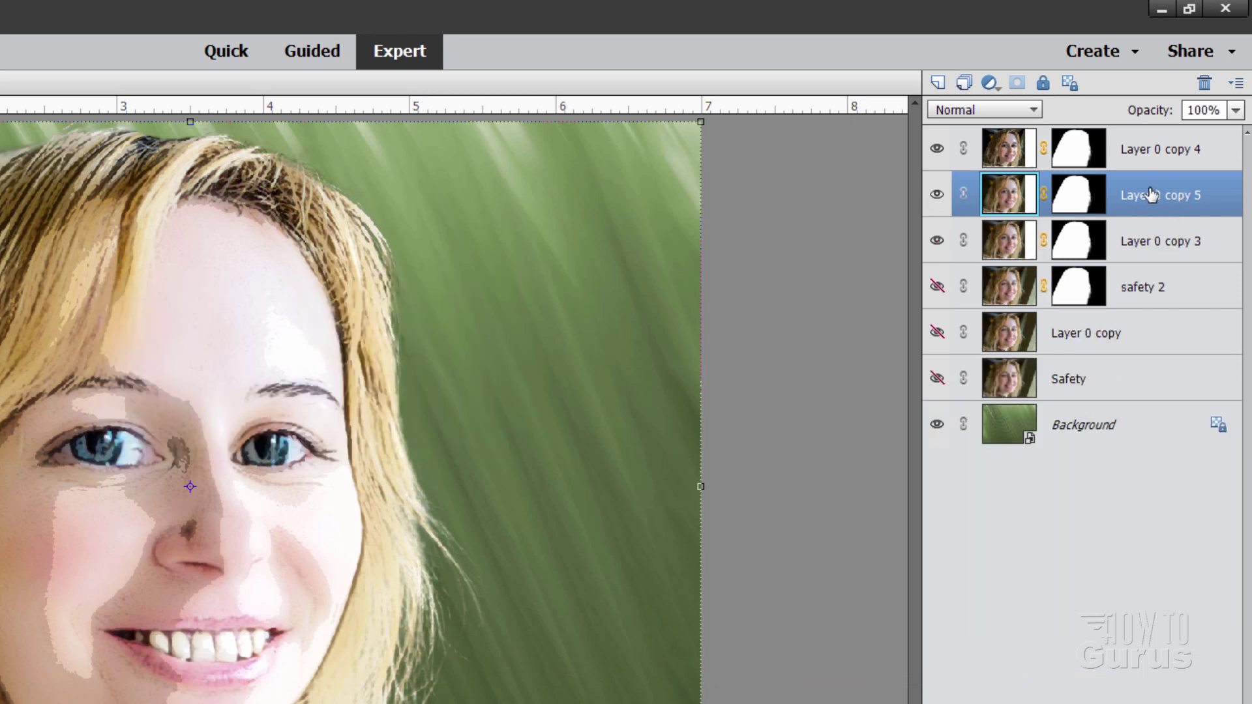
left_click_drag(1145, 196, 1123, 137)
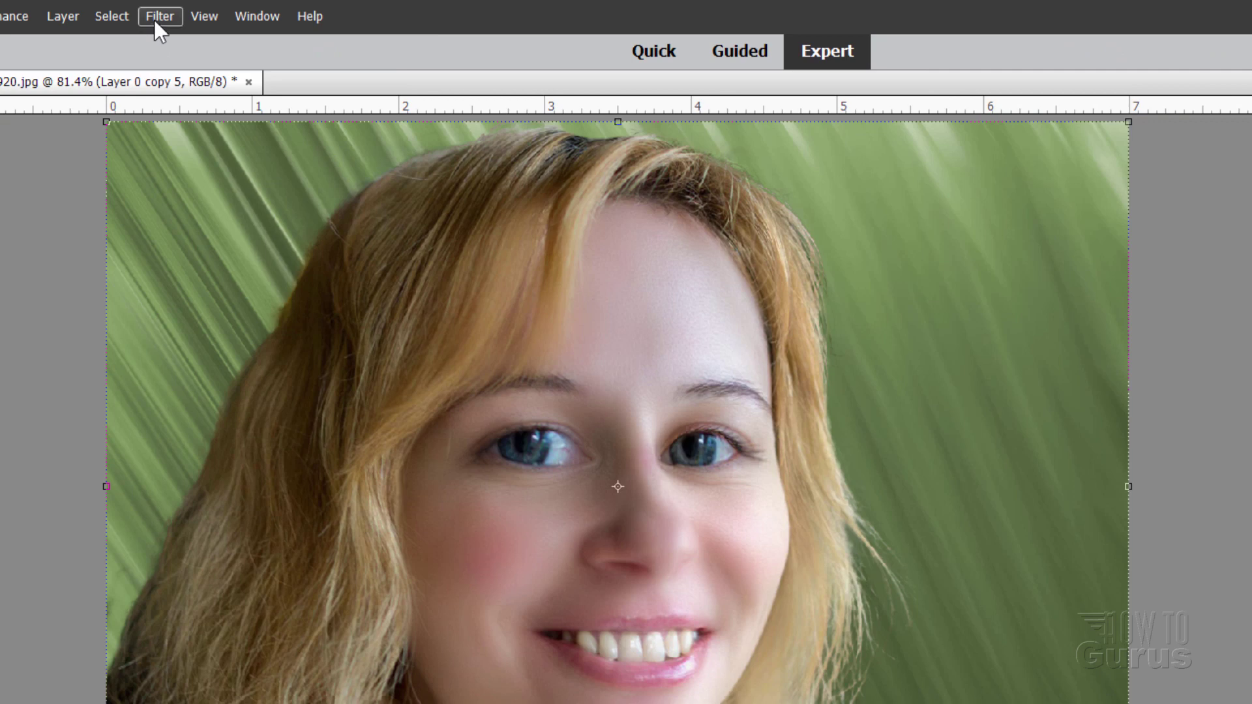
- Apply the High Pass filter to Layer 0 copy 5 with a radius of 6.0 pixels
left_click(159, 17)
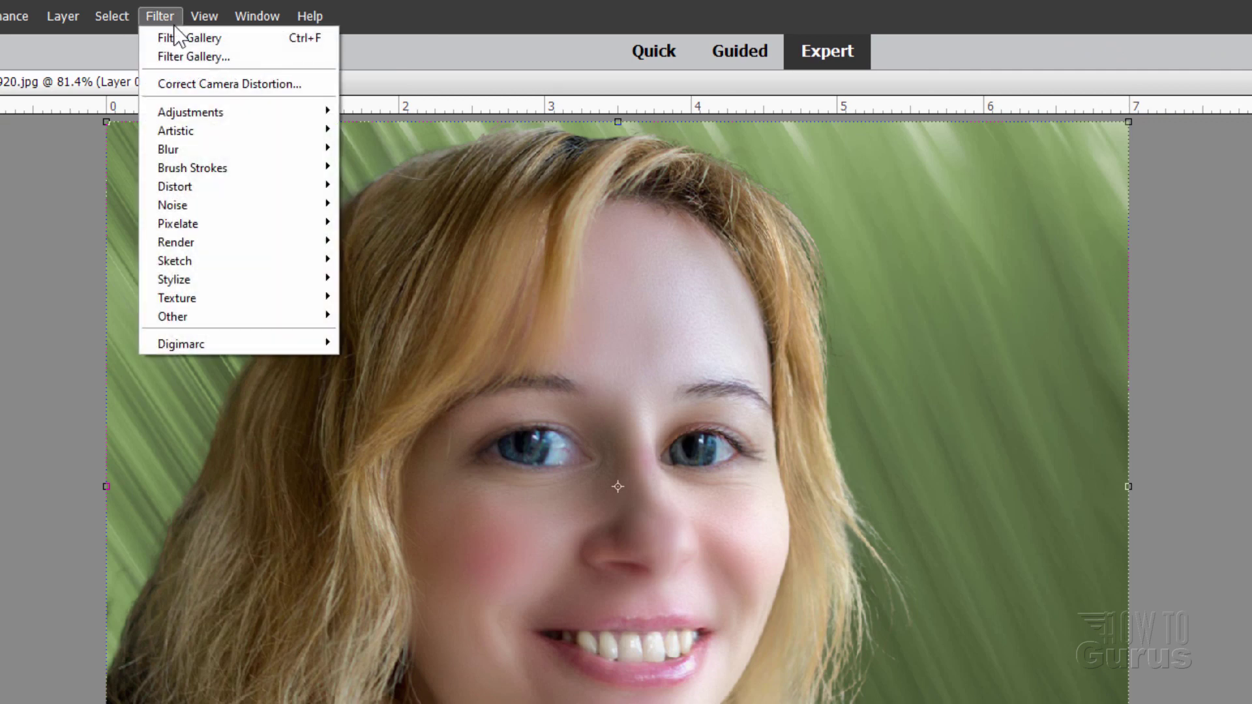
mouse_move(229, 316)
left_click(410, 332)
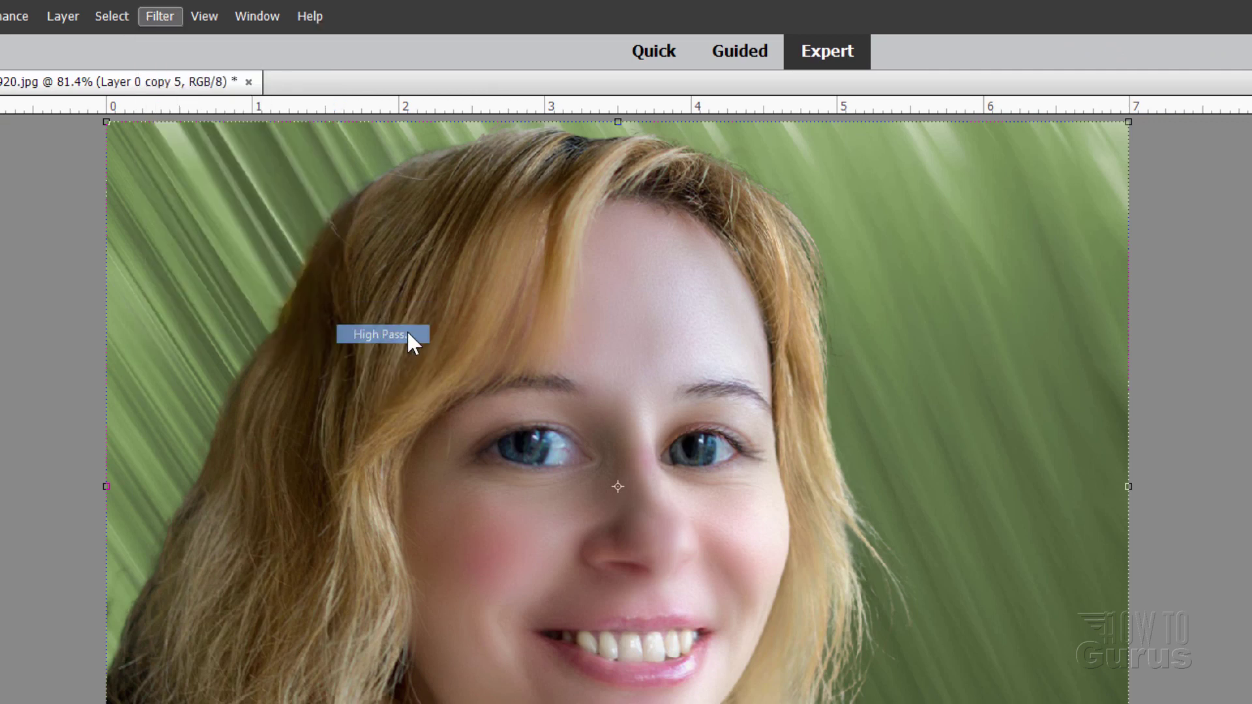
left_click_drag(1178, 312, 1146, 308)
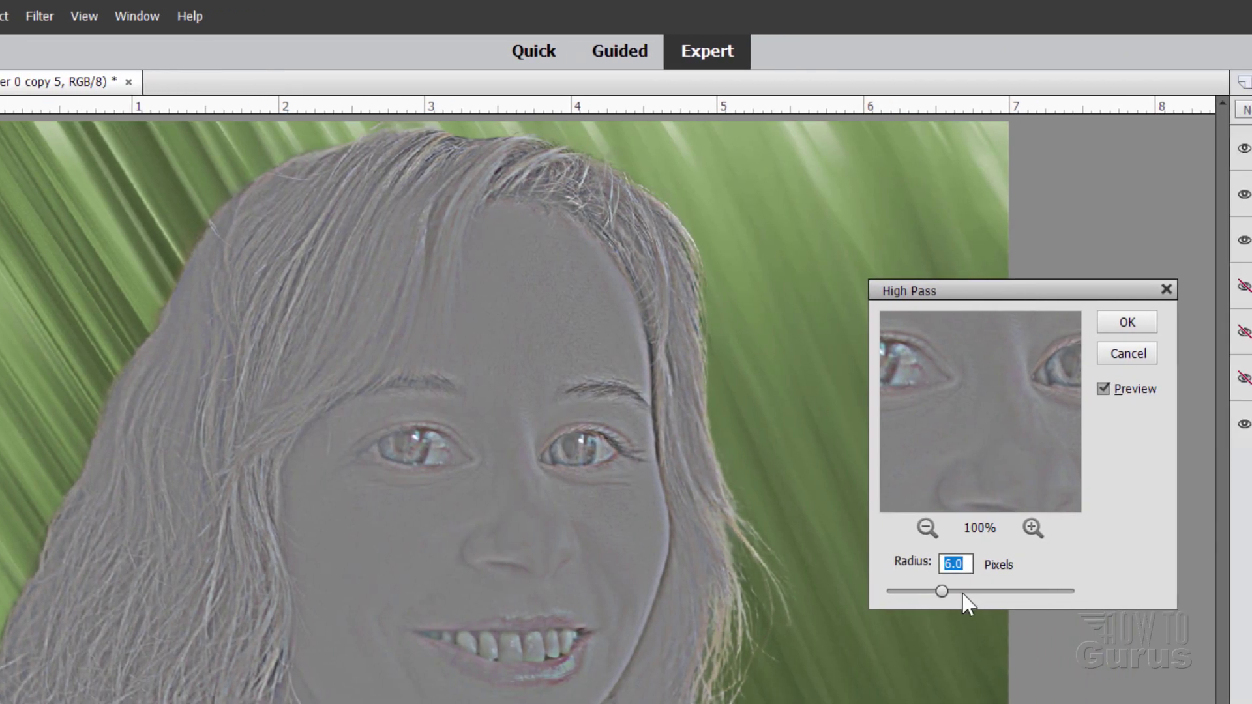
left_click(1107, 568)
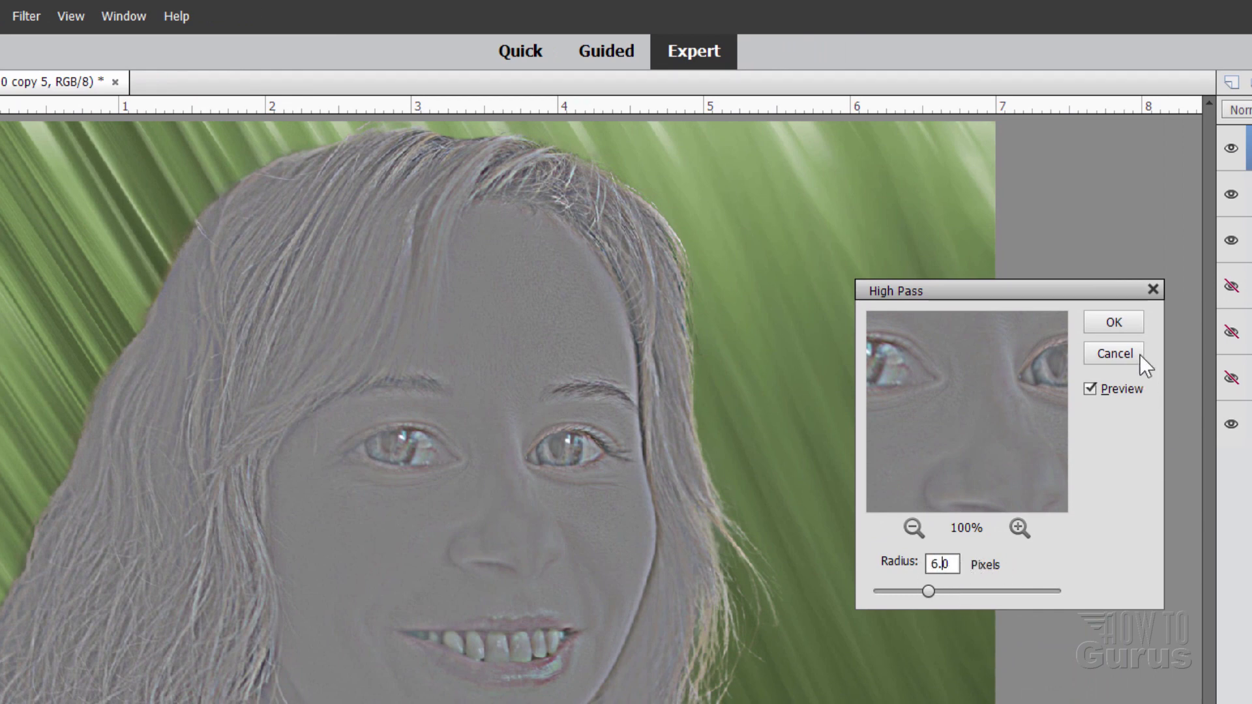
left_click(1125, 322)
- Remove the color from the high-pass layer, Layer 0 copy 5
left_click(103, 12)
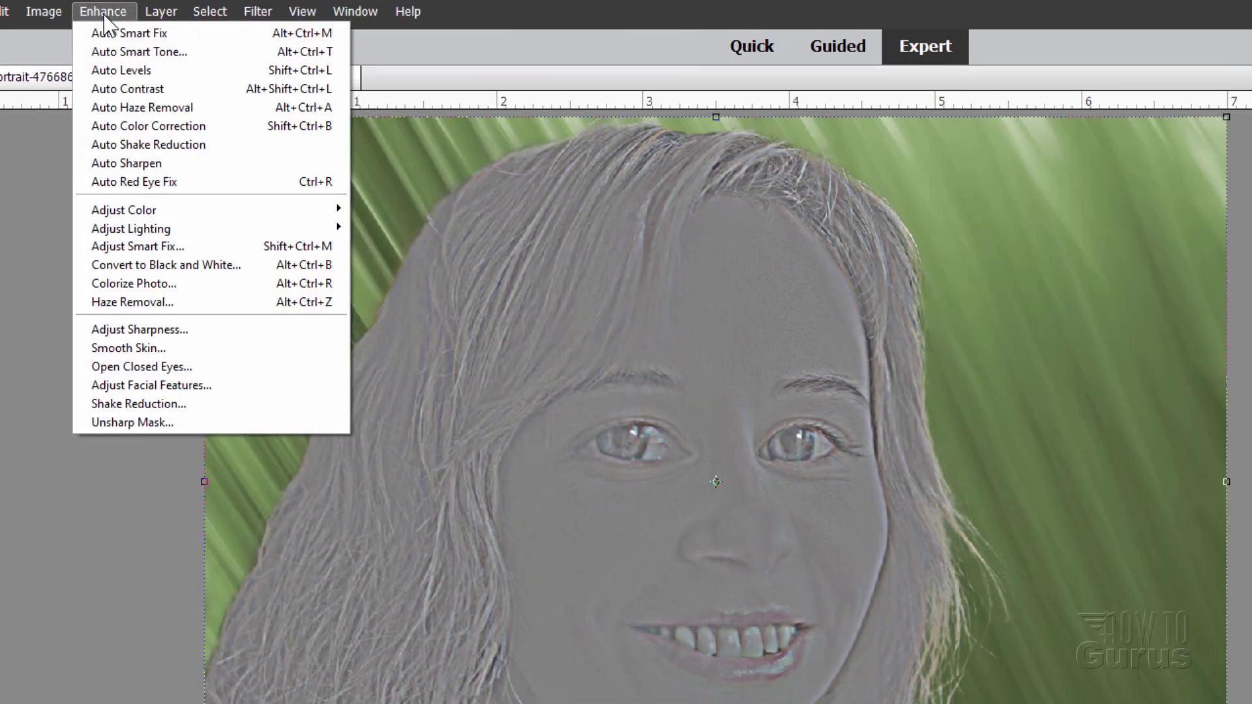
mouse_move(176, 212)
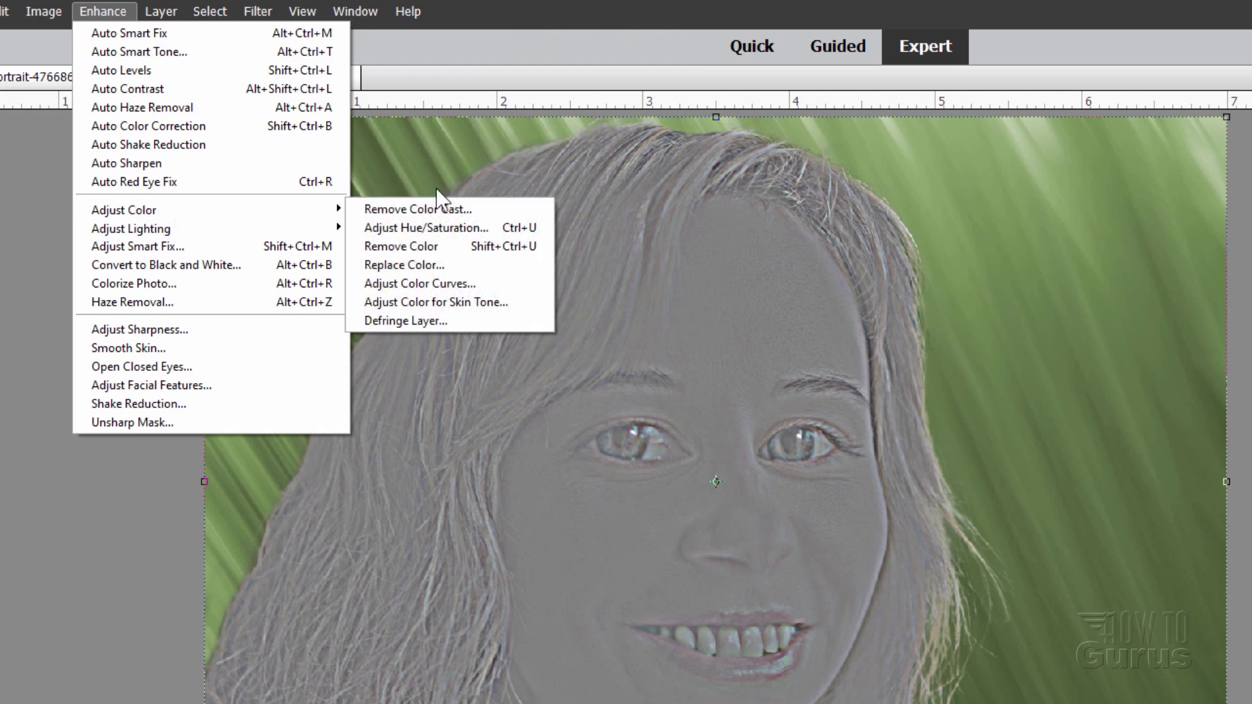
left_click(439, 245)
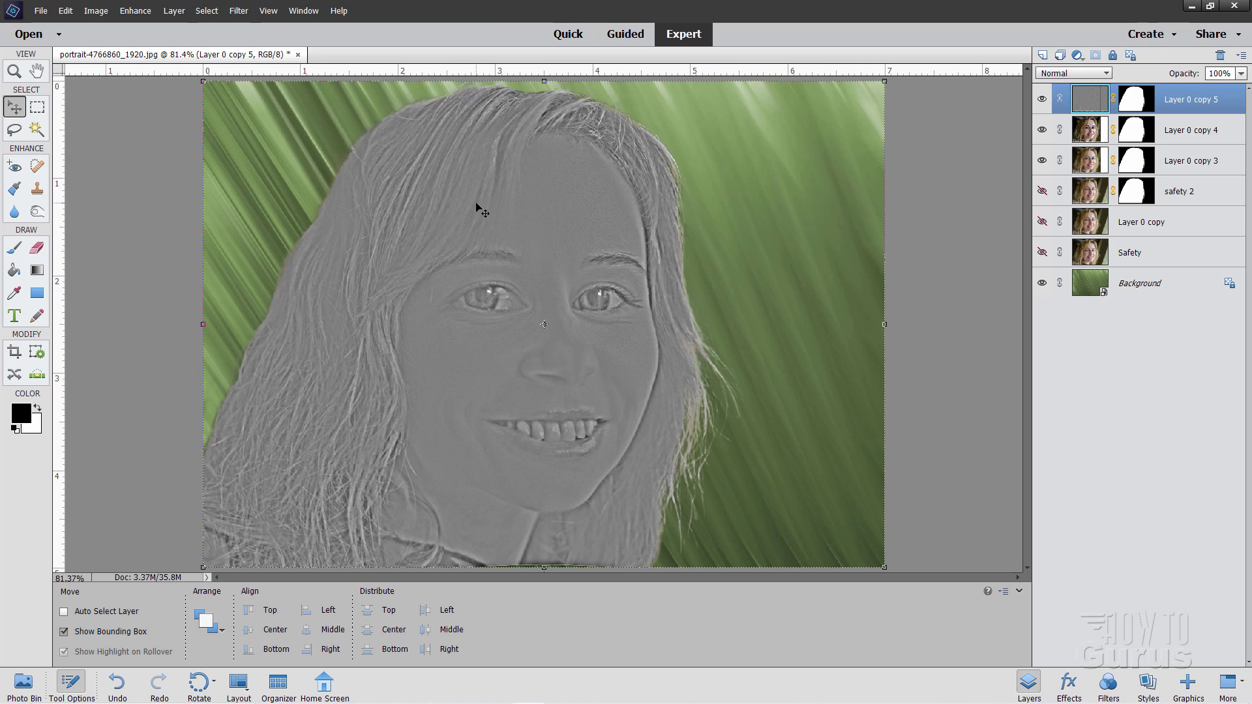
- Add a Brightness/Contrast adjustment layer above Layer 0 copy 5, using the previous layer to create a clipping mask
left_click(174, 11)
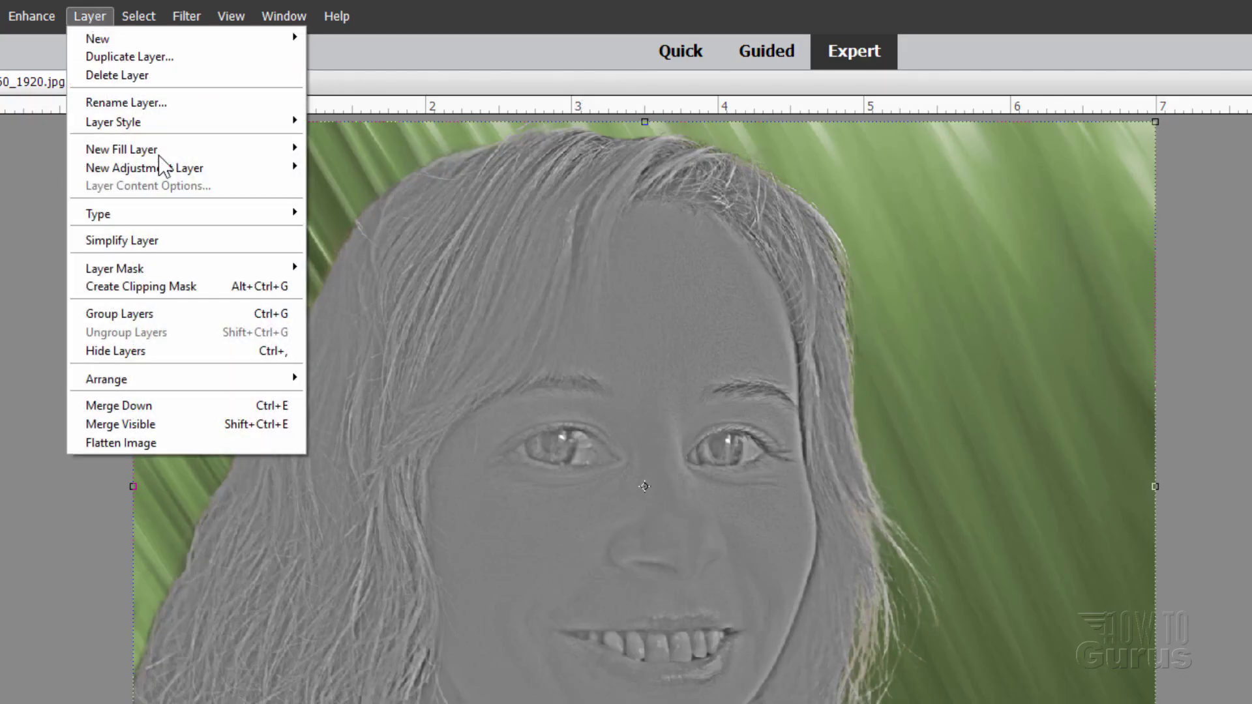
mouse_move(195, 169)
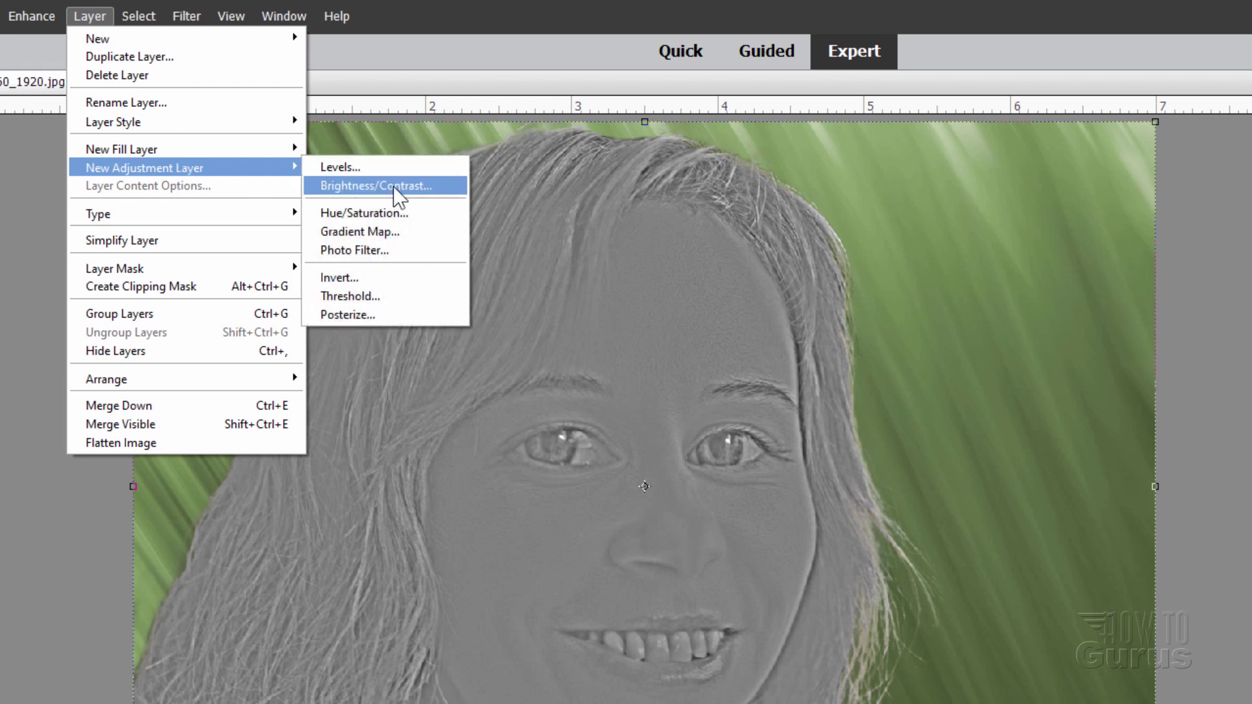
left_click(393, 186)
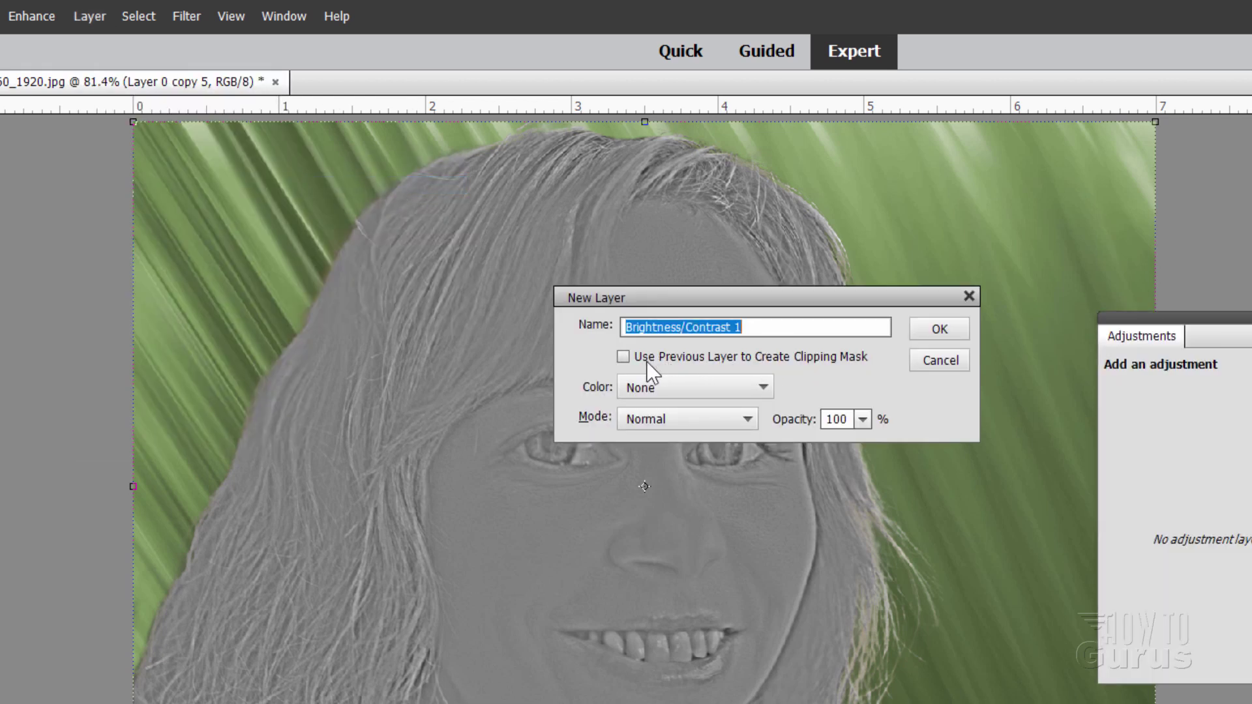
left_click(622, 357)
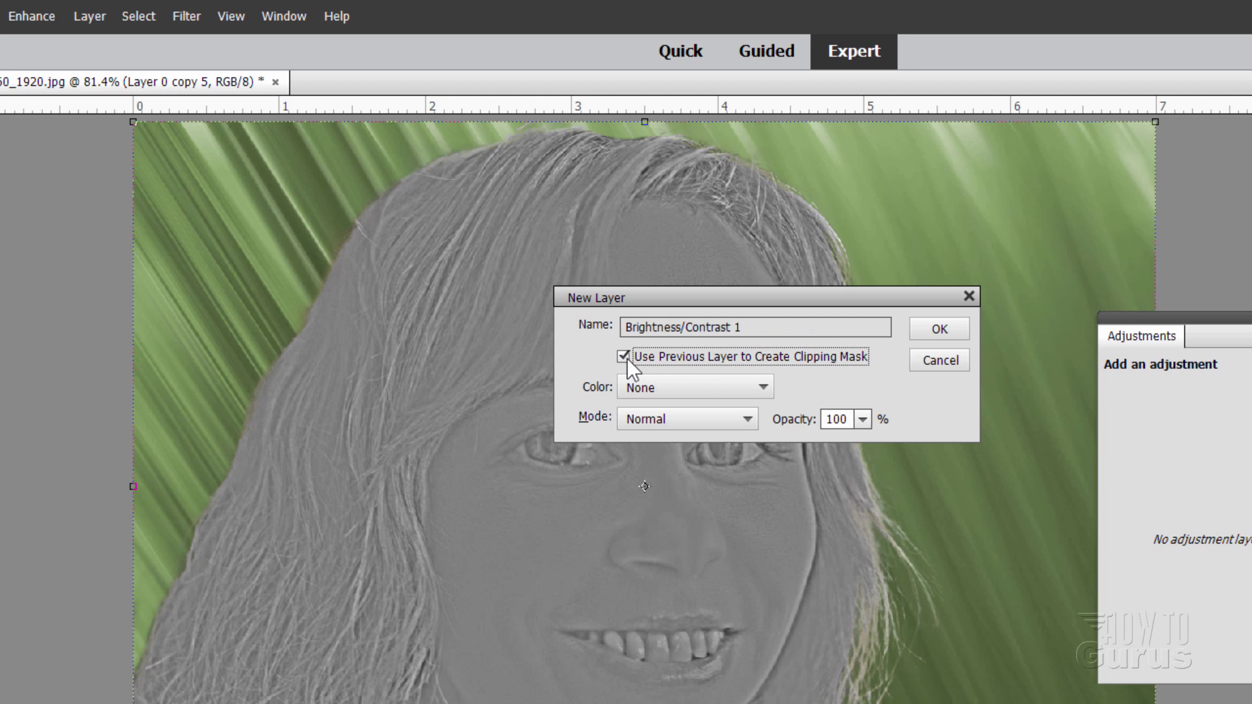
left_click(937, 330)
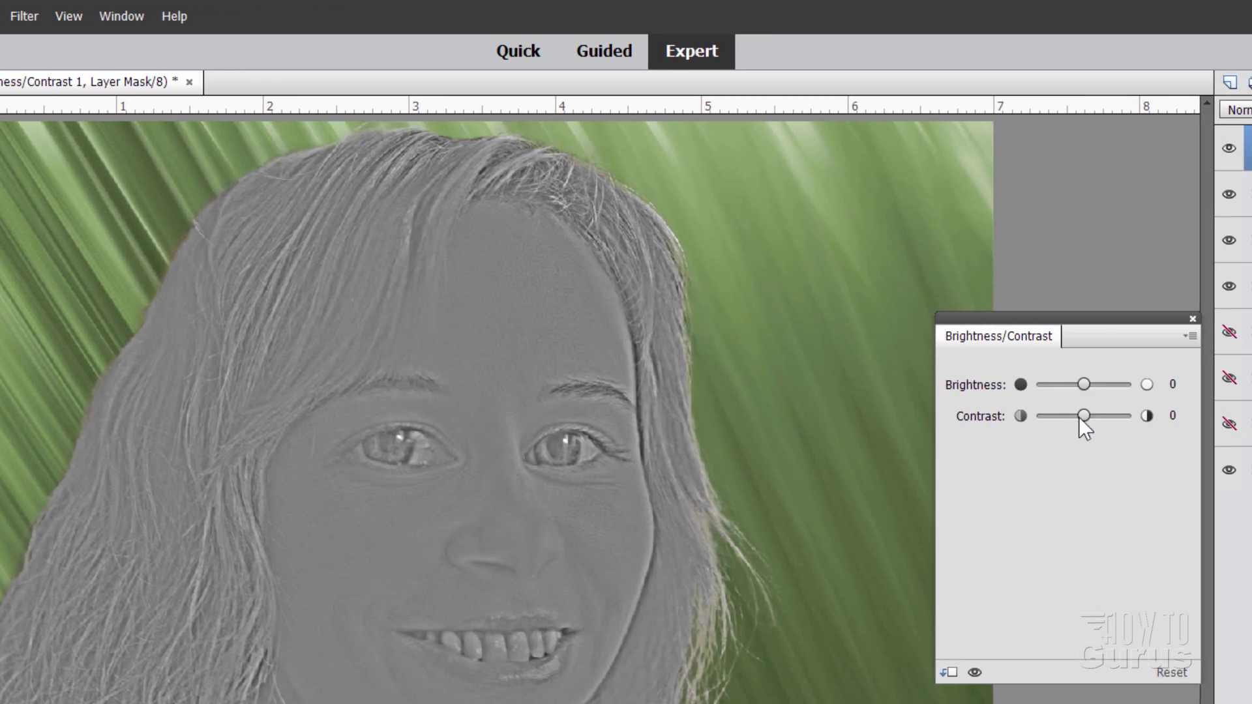
- Set the adjustment's contrast to 100 and brightness to -20, check its effect on the image, and close the adjustment settings
left_click_drag(1094, 418, 1163, 420)
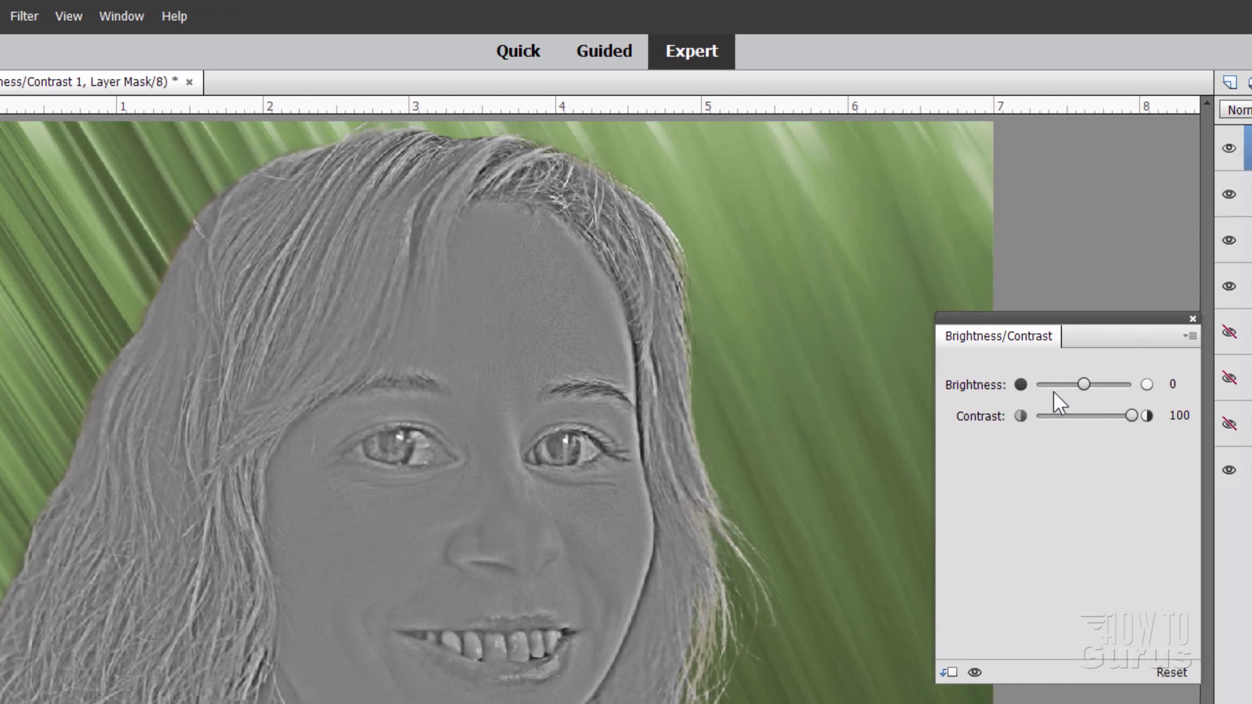
left_click(1165, 386)
type("-20")
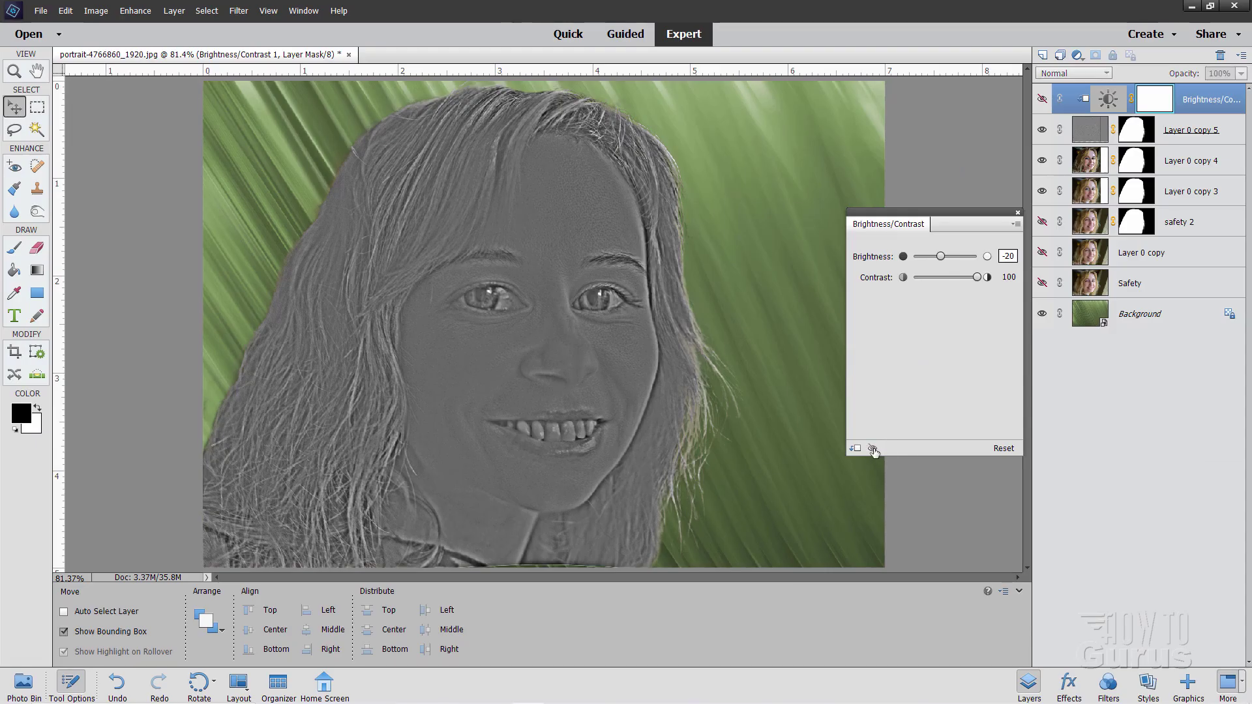
left_click(975, 672)
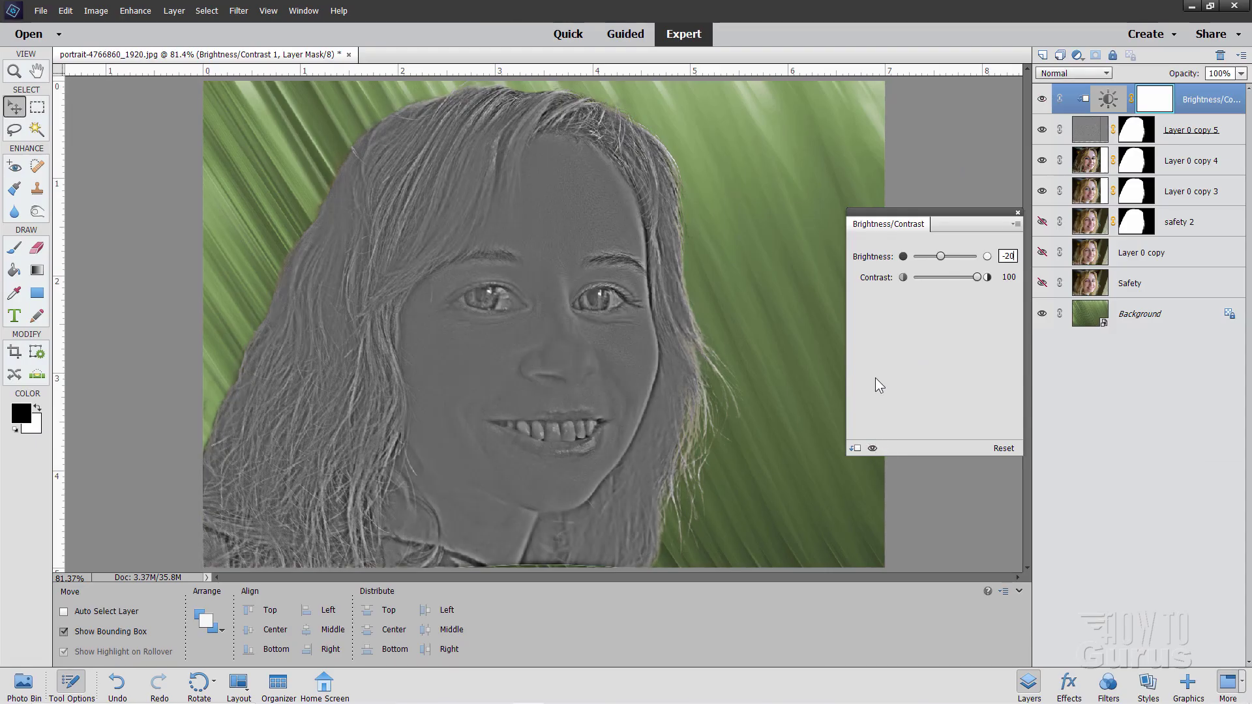
left_click(1018, 212)
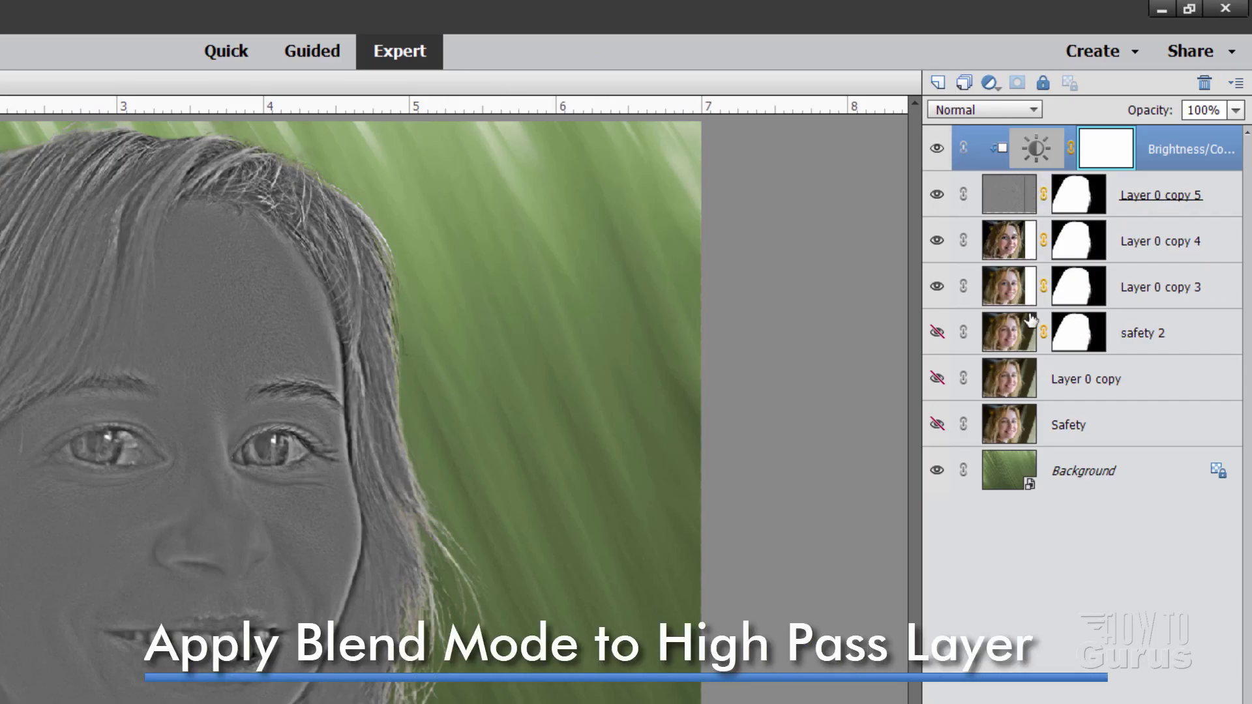
- Set the blend mode of the high-pass layer, Layer 0 copy 5, to Vivid Light
left_click(999, 198)
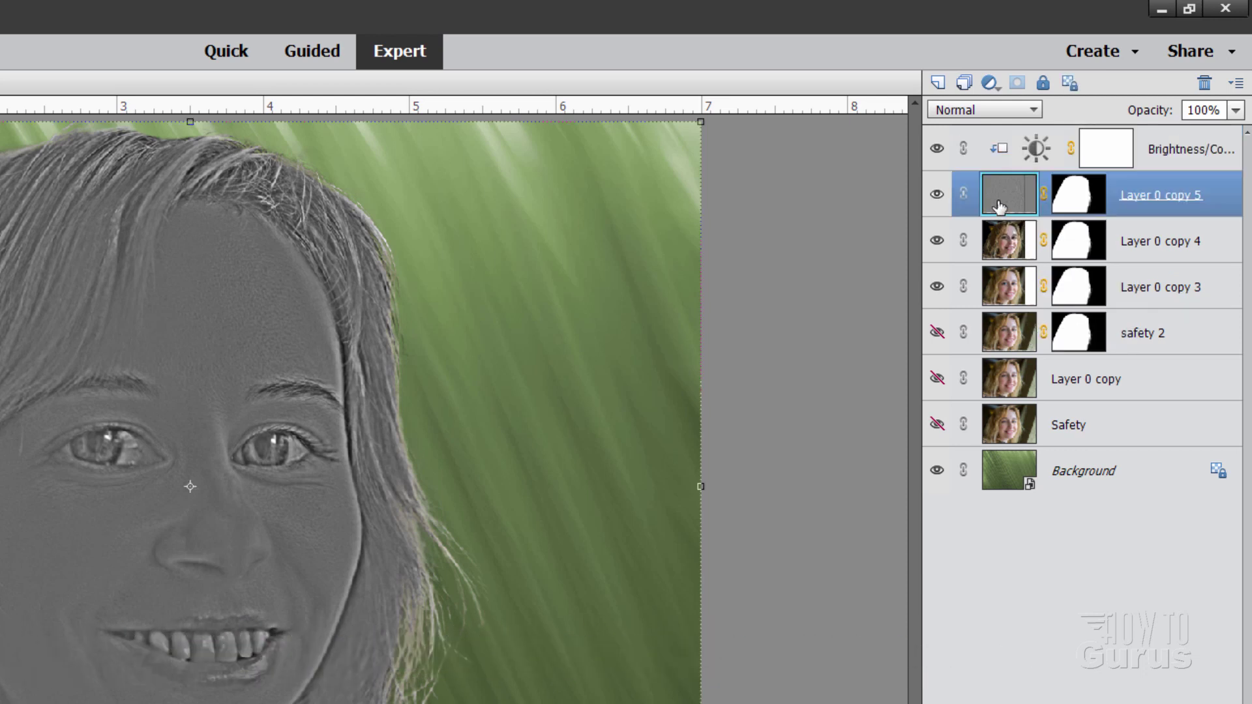
left_click(976, 110)
left_click(995, 390)
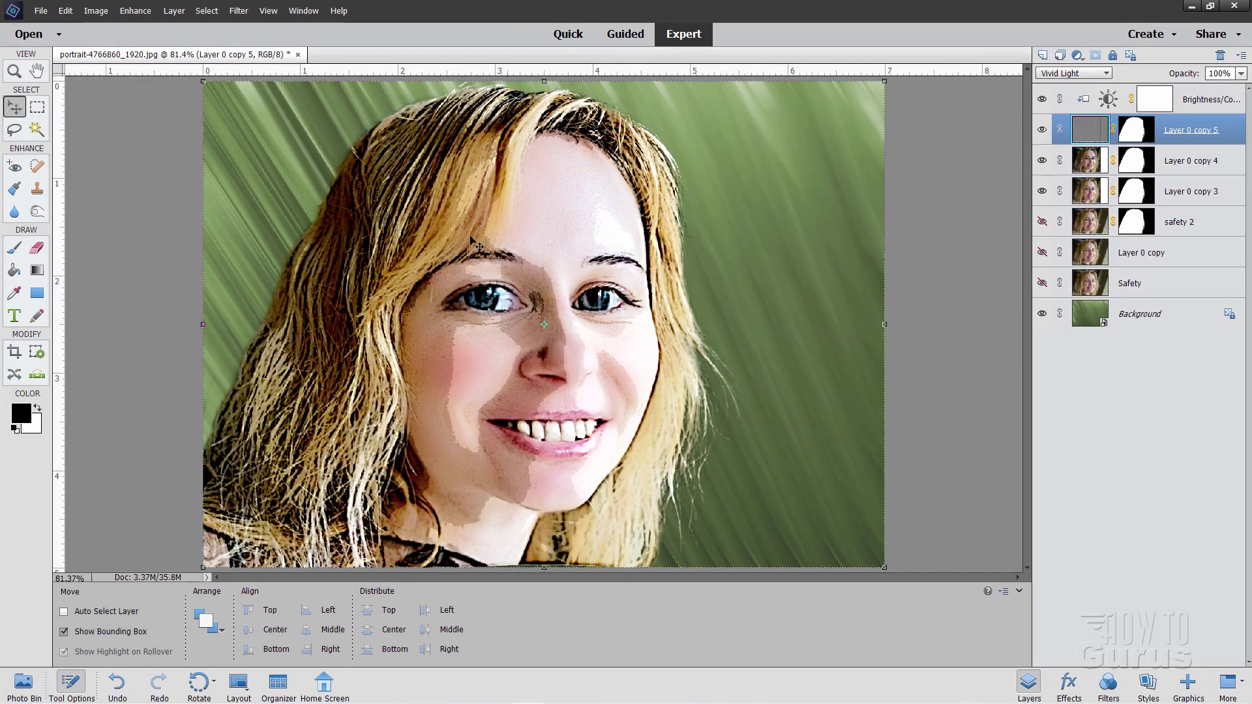
- Compare the portrait with and without the high-pass effect by toggling the visibility of Layer 0 copy 5
left_click(1042, 130)
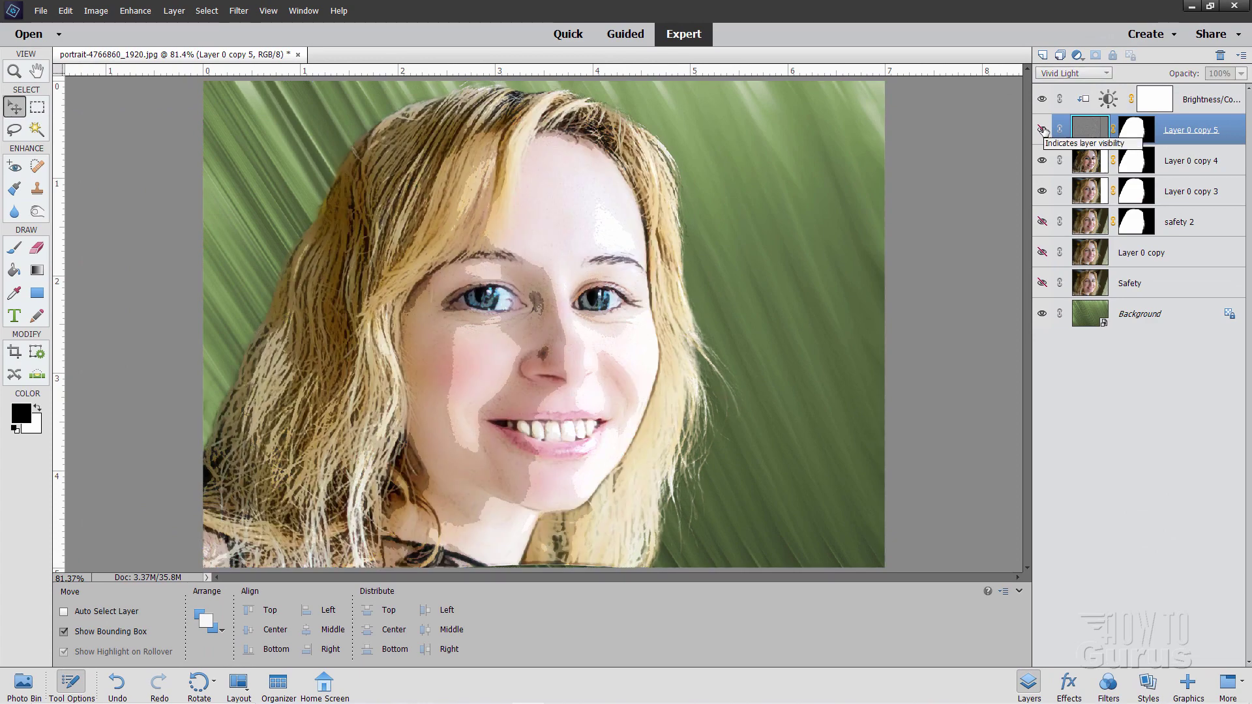
left_click(1042, 130)
left_click(1042, 130)
left_click(1042, 130)
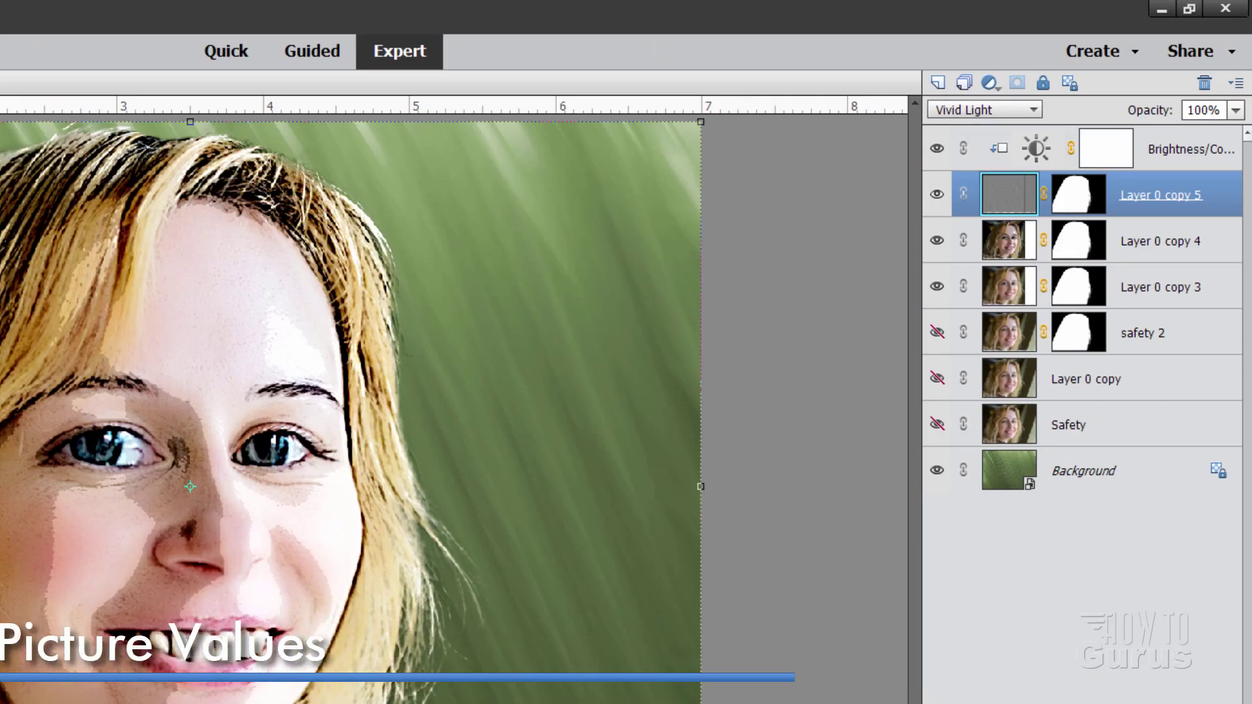
- Add a new empty layer above the Brightness/Contrast adjustment, and add an unclipped Levels adjustment layer above it
left_click(1185, 101)
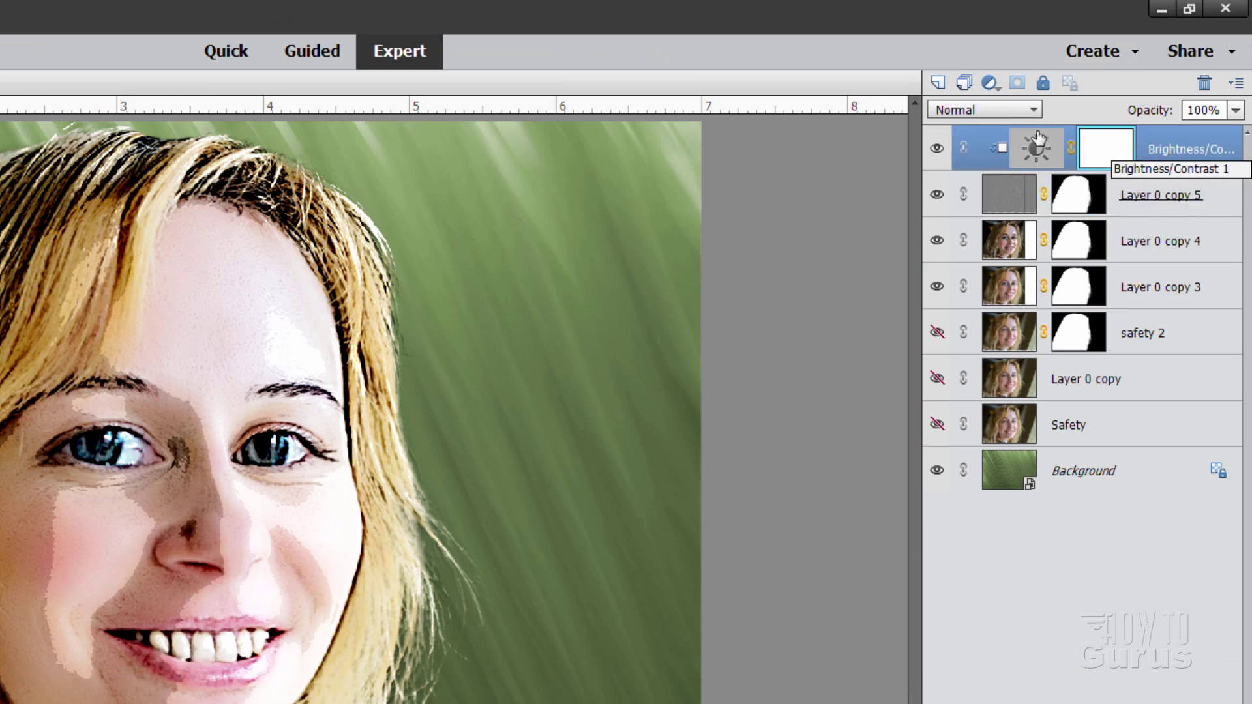
left_click(937, 83)
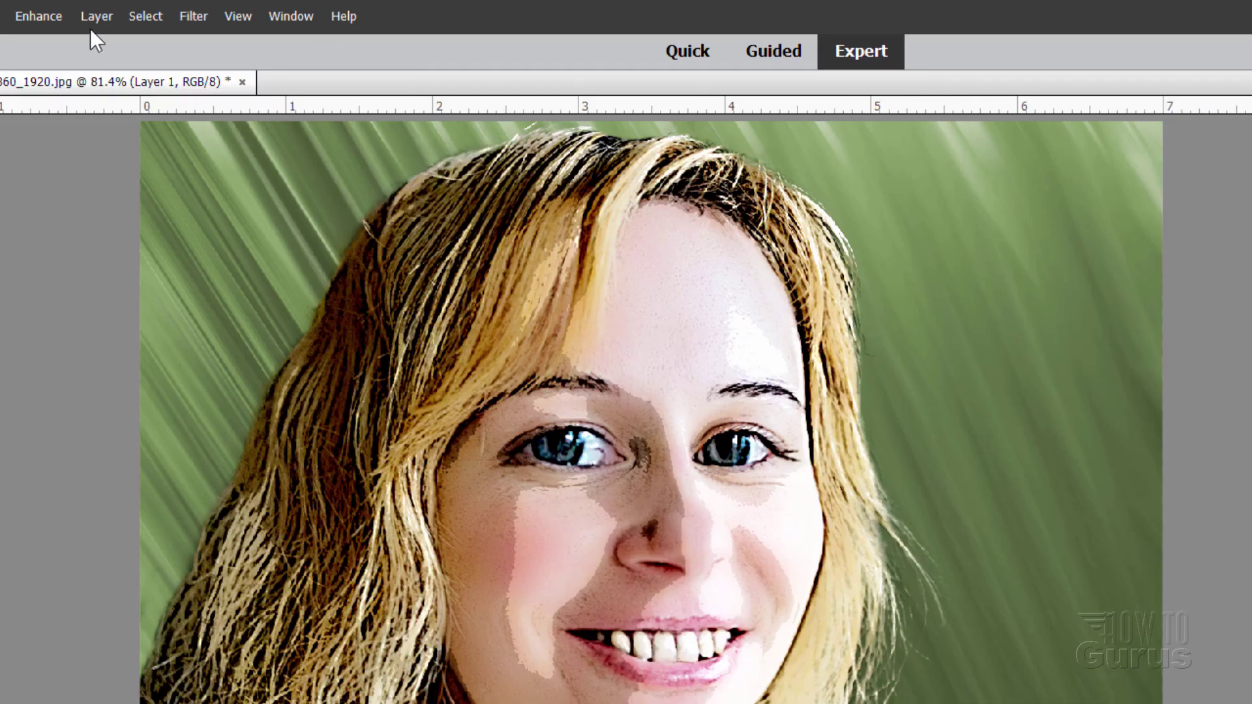
left_click(96, 16)
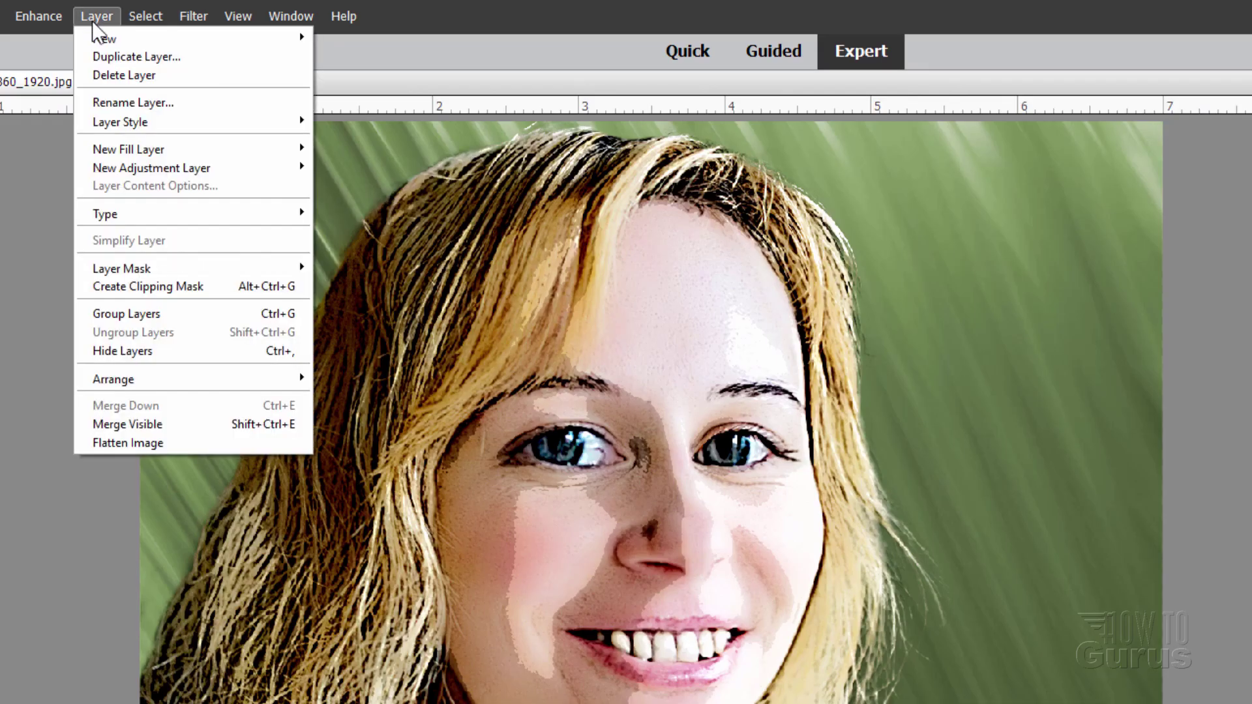
mouse_move(138, 171)
left_click(343, 168)
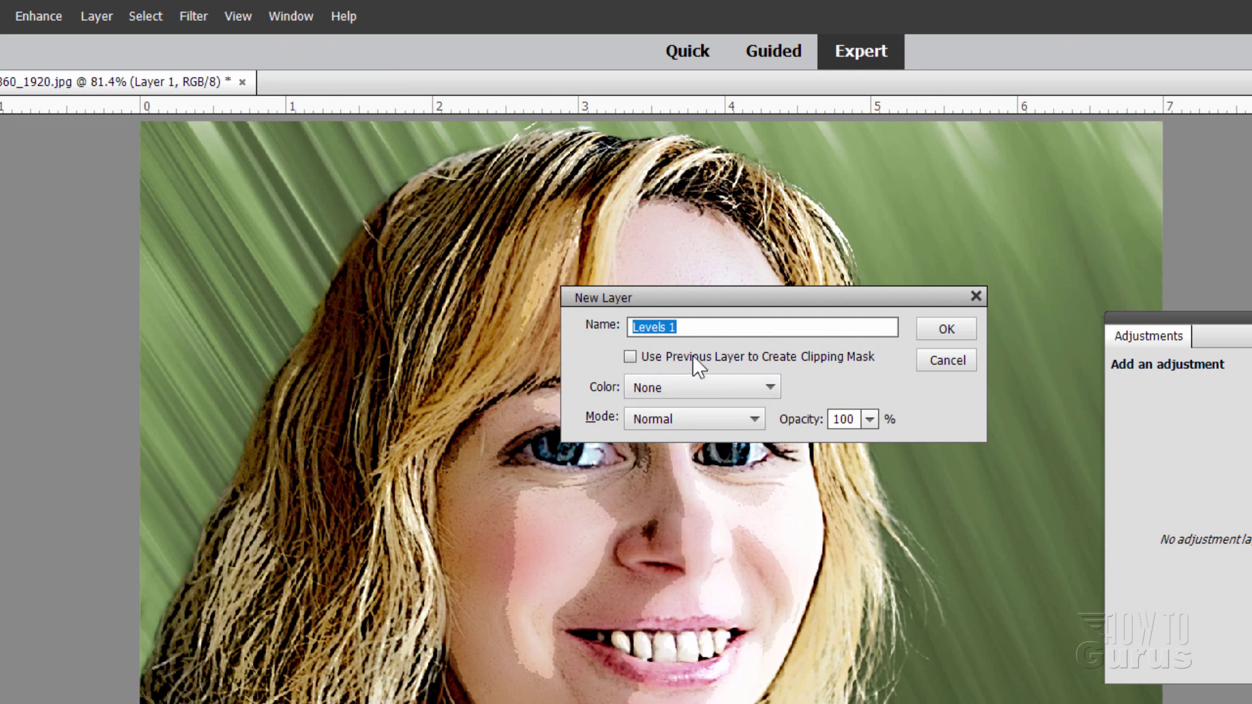
left_click(933, 334)
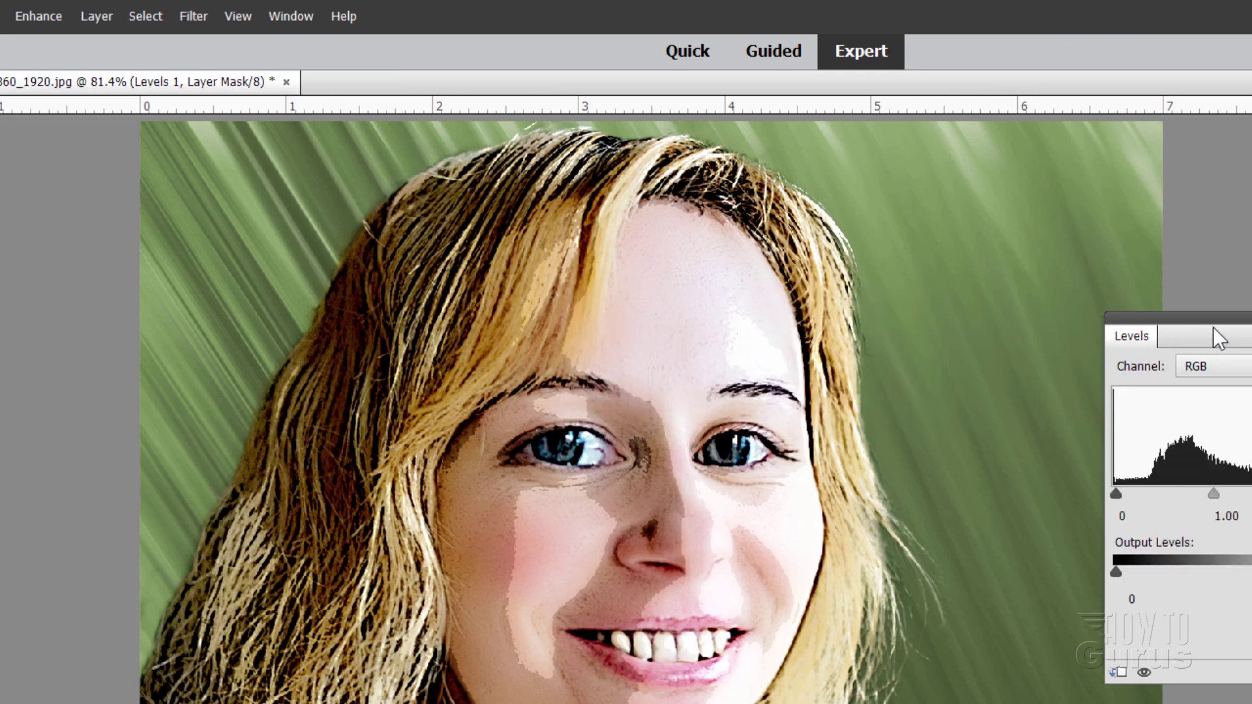
- Set the Levels adjustment's RGB shadow input to 65 and midtones to 1.37, and close the adjustment settings
left_click_drag(1217, 336, 1076, 276)
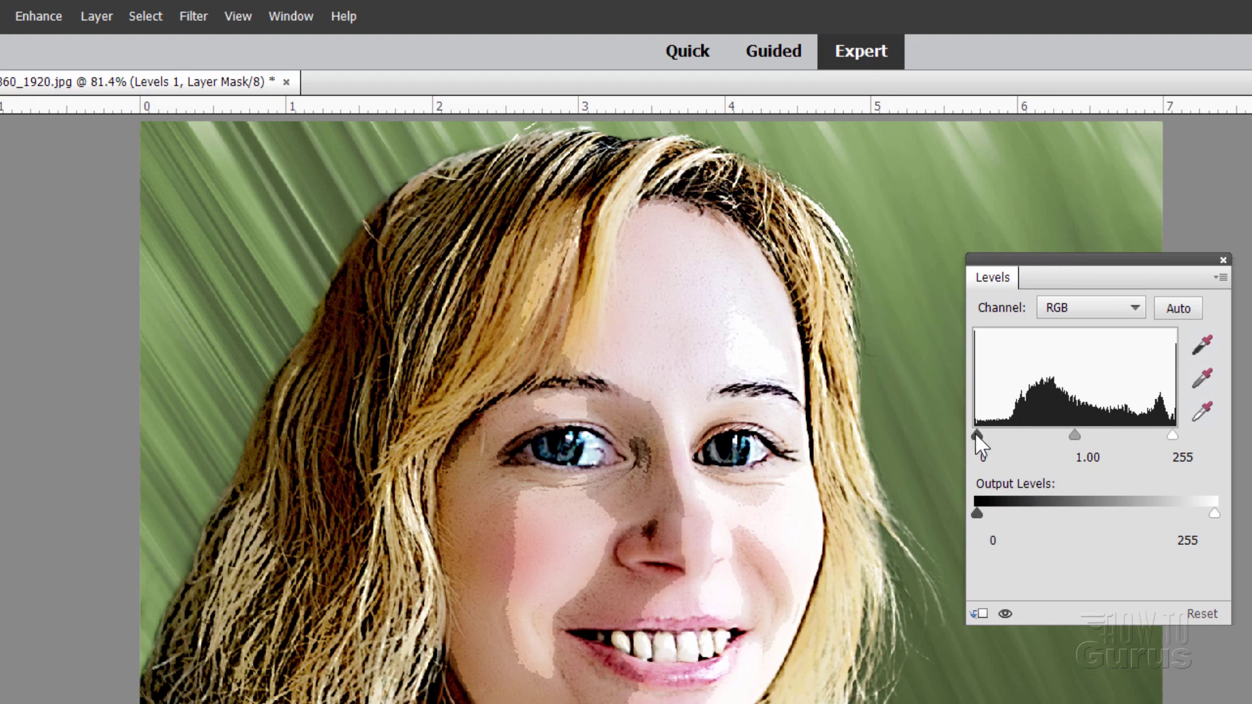
left_click_drag(978, 435, 1023, 440)
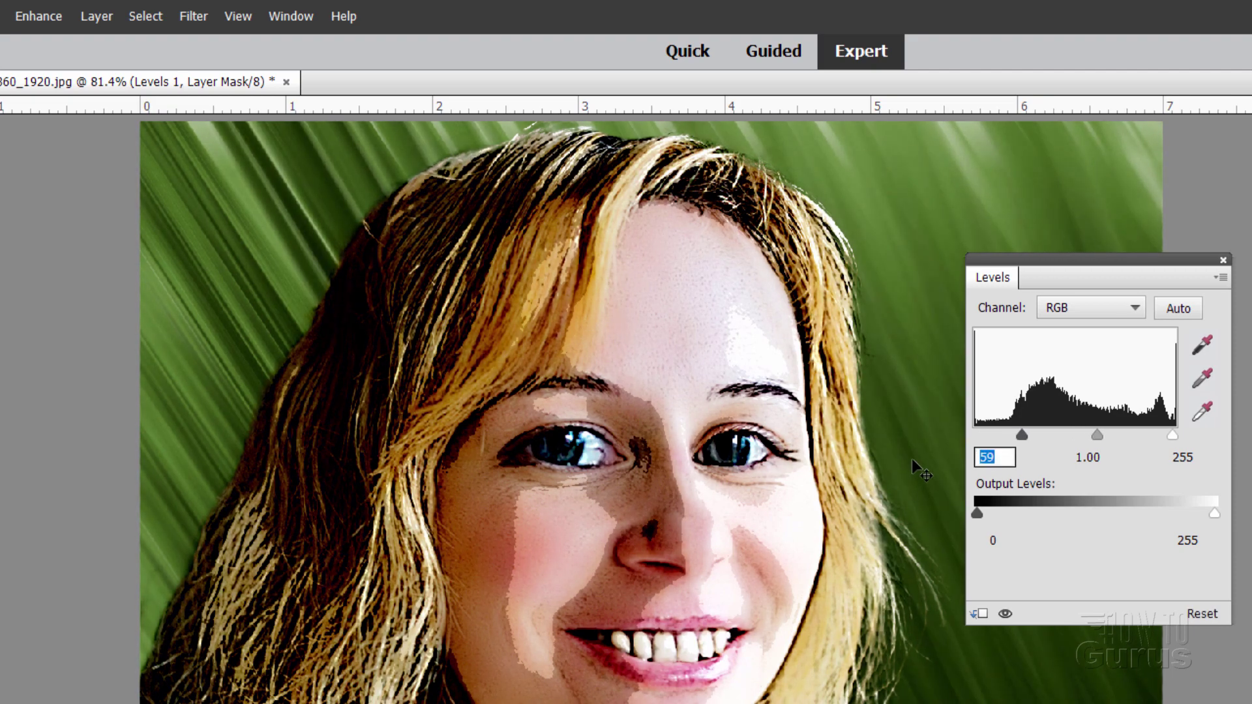
type("69")
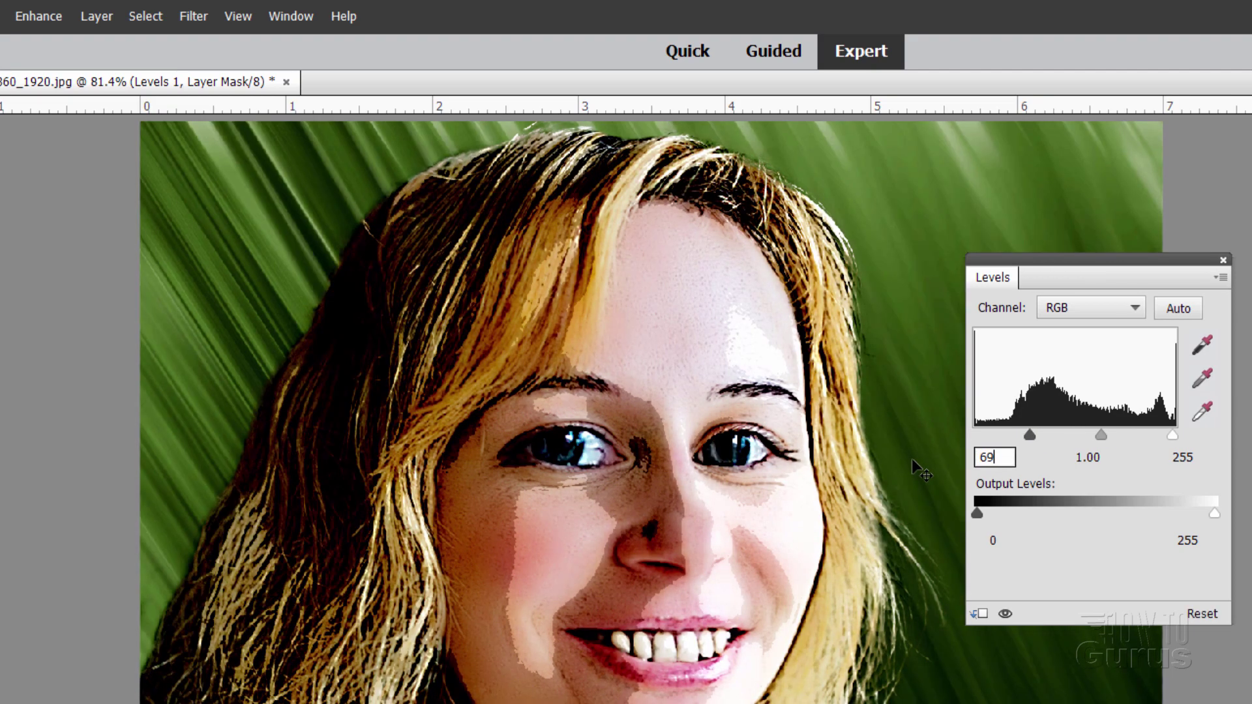
left_click(991, 463)
type("65")
left_click_drag(1102, 433, 1082, 433)
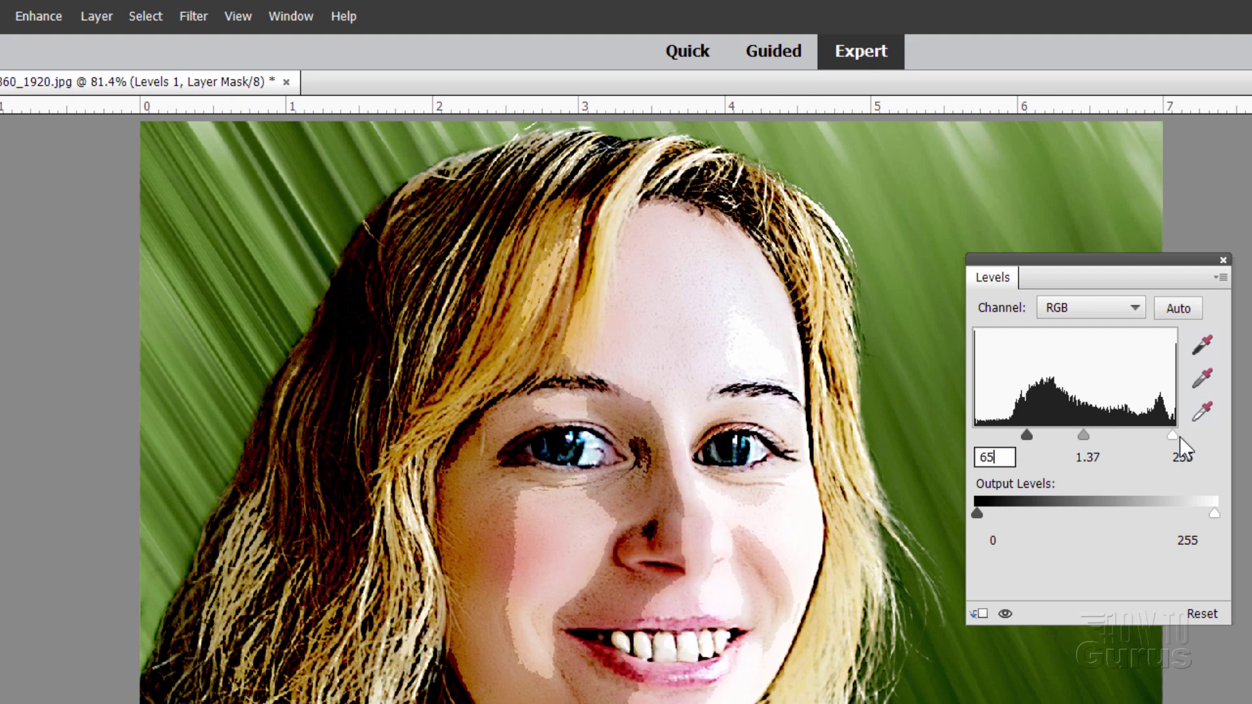
mouse_move(1171, 437)
left_mouse_down()
mouse_move(1117, 440)
mouse_move(1188, 433)
left_mouse_up()
left_click(1224, 261)
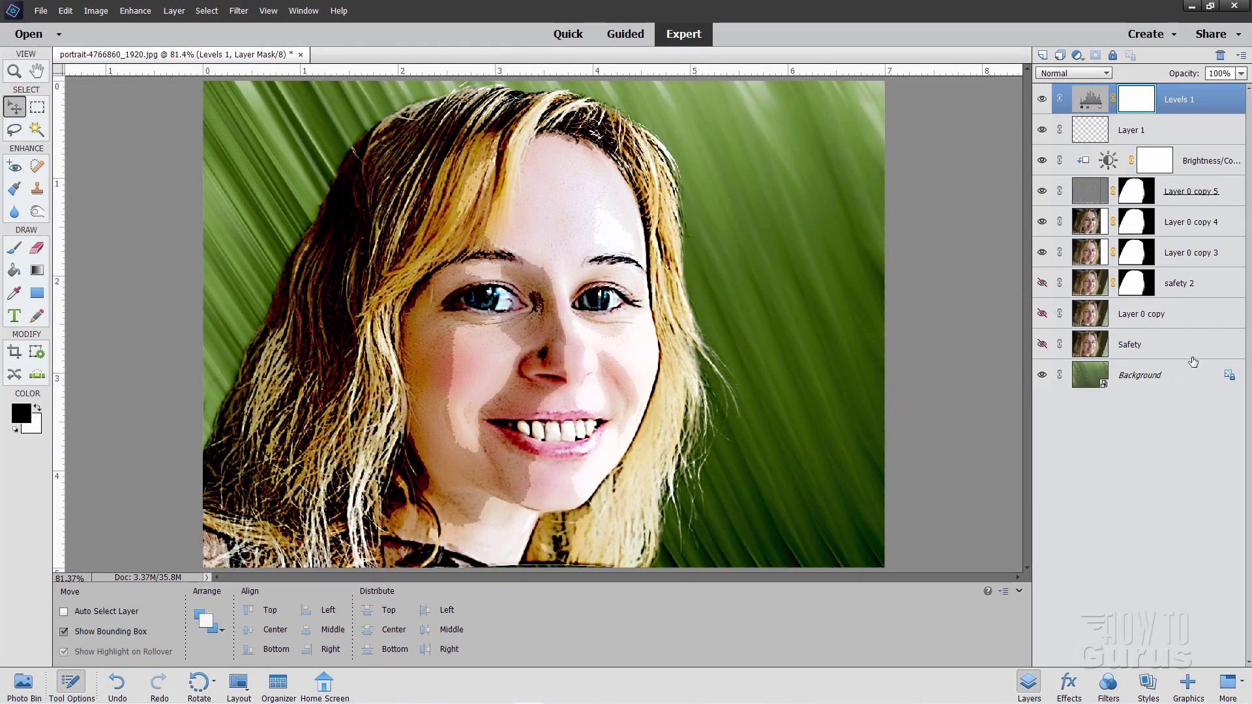
- Move the Safety layer to the top of the layer stack and toggle its visibility to compare the original with the caricature
left_click(1081, 345)
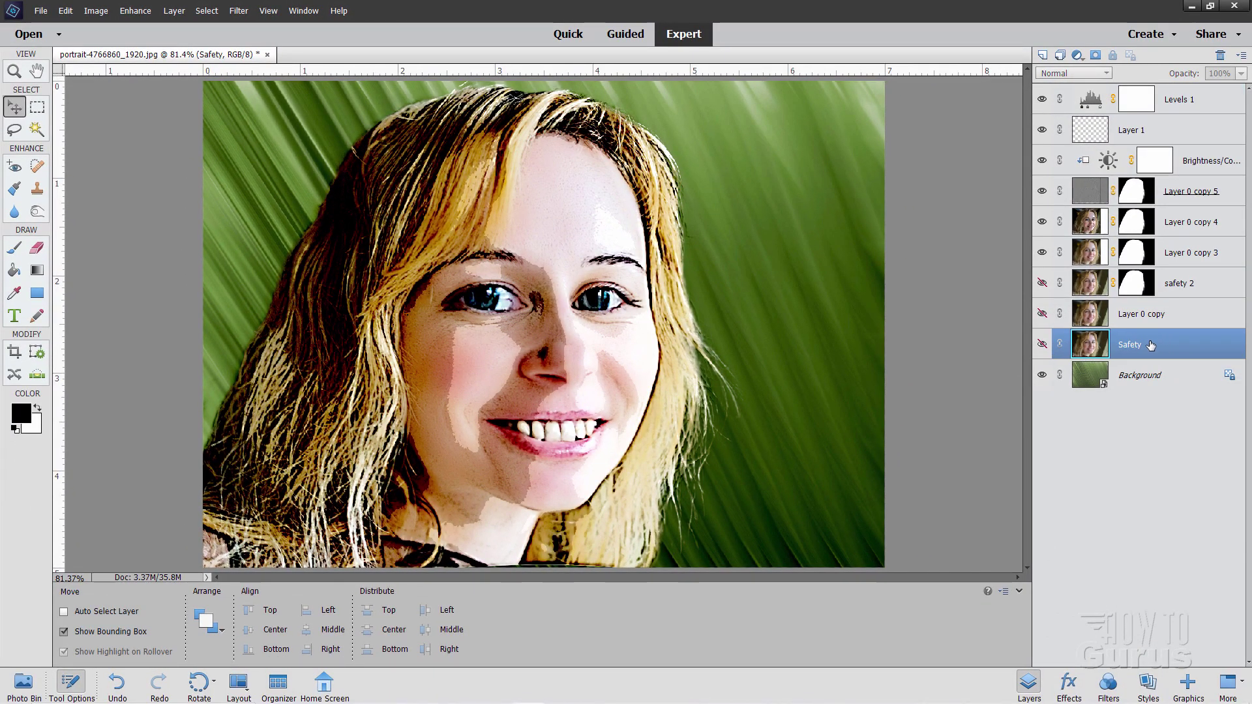
left_click_drag(1151, 346, 1046, 98)
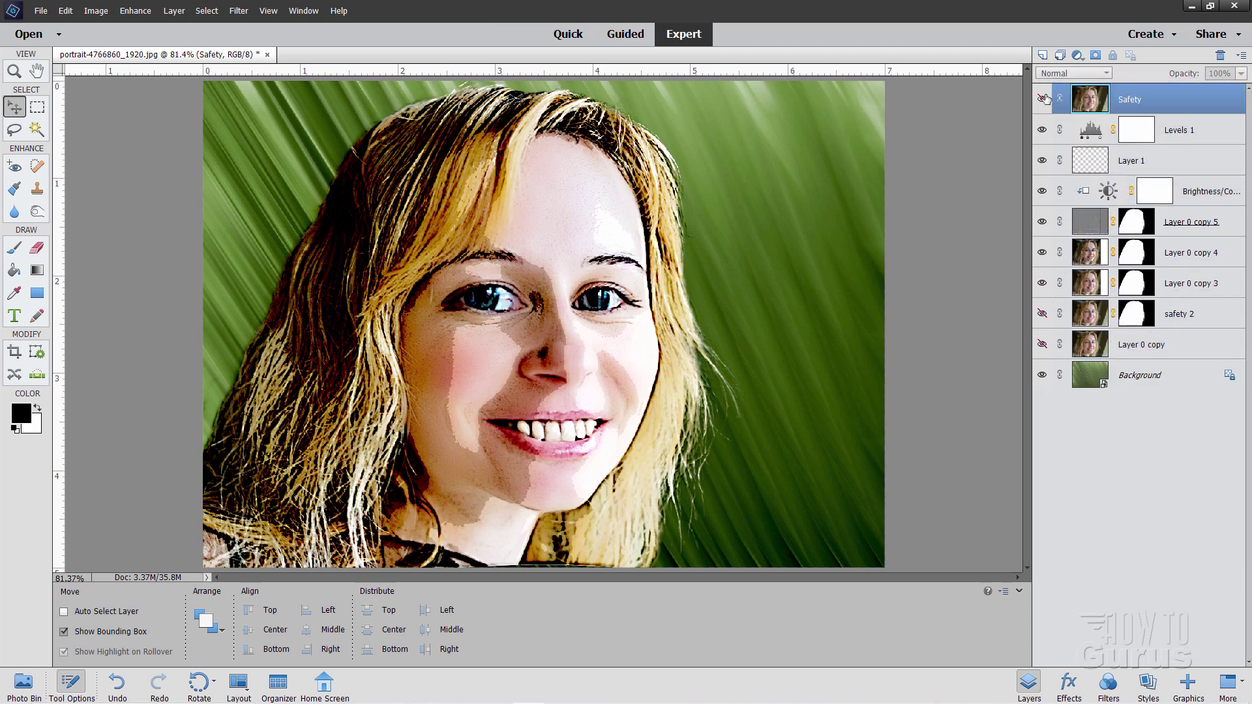
left_click(1042, 99)
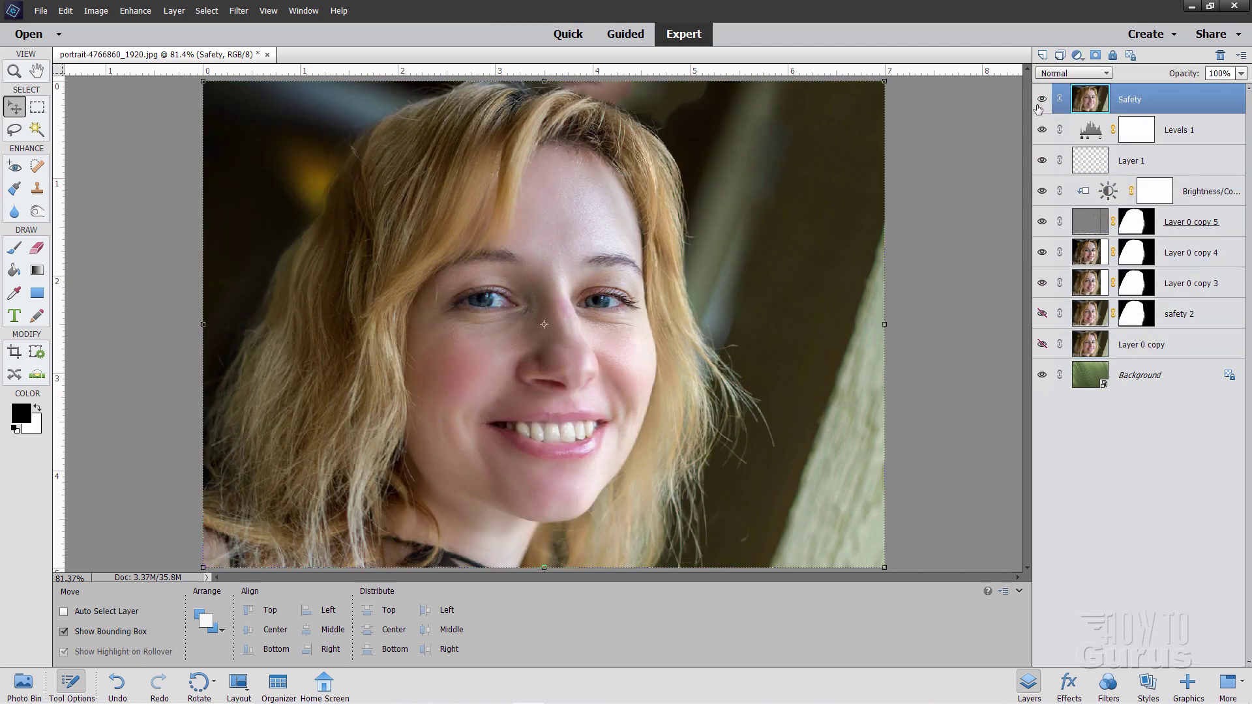
left_click(1042, 99)
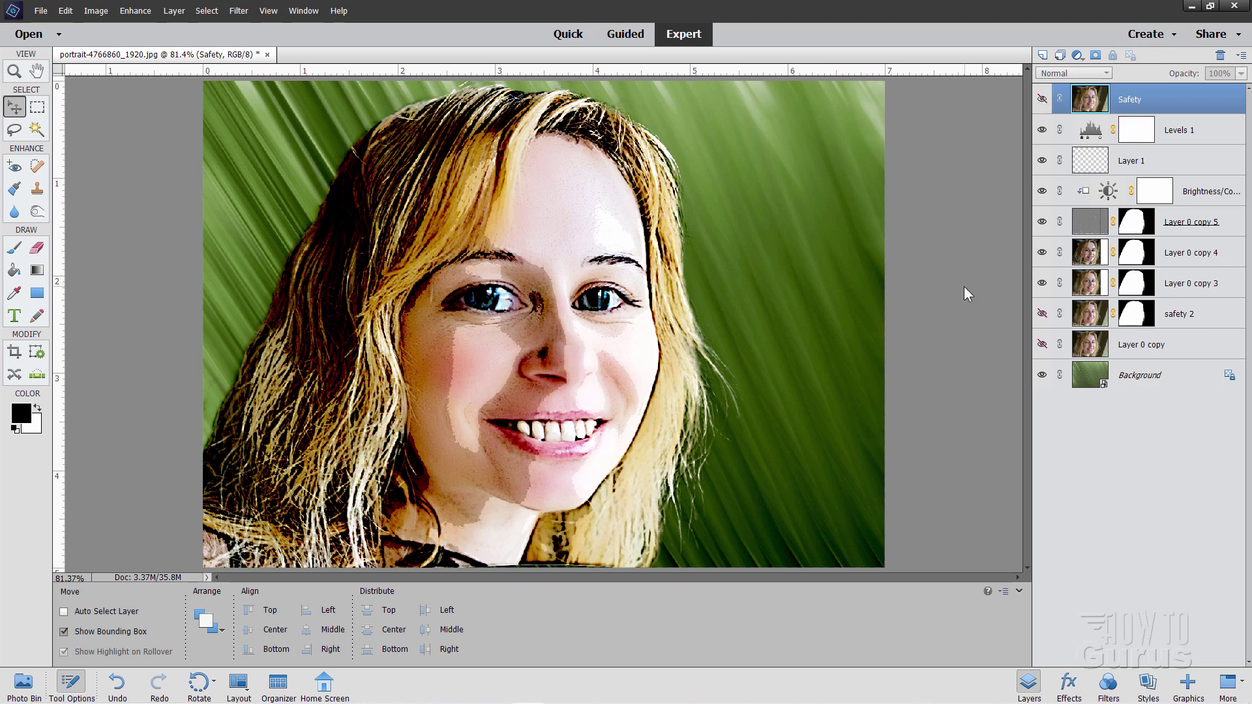